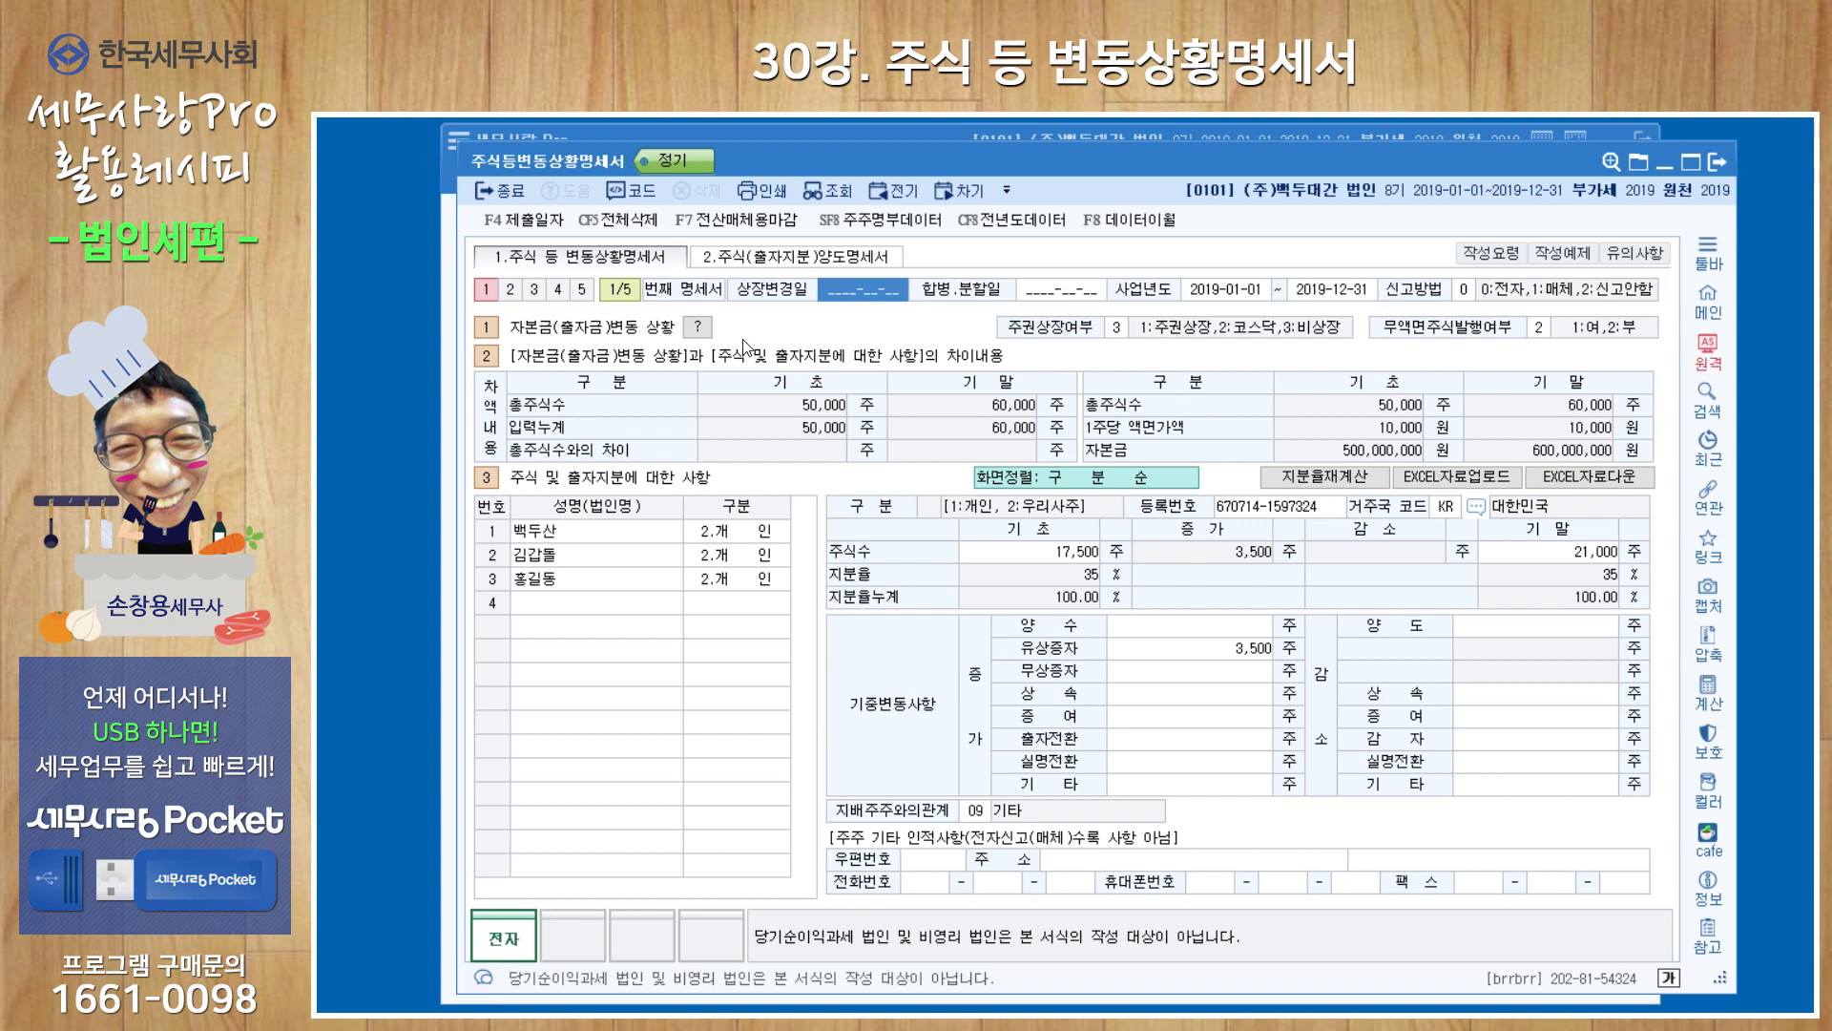
Bring up the data carry-over (데이터이월) prompt for the next fiscal period and decline the transfer.
click(1130, 225)
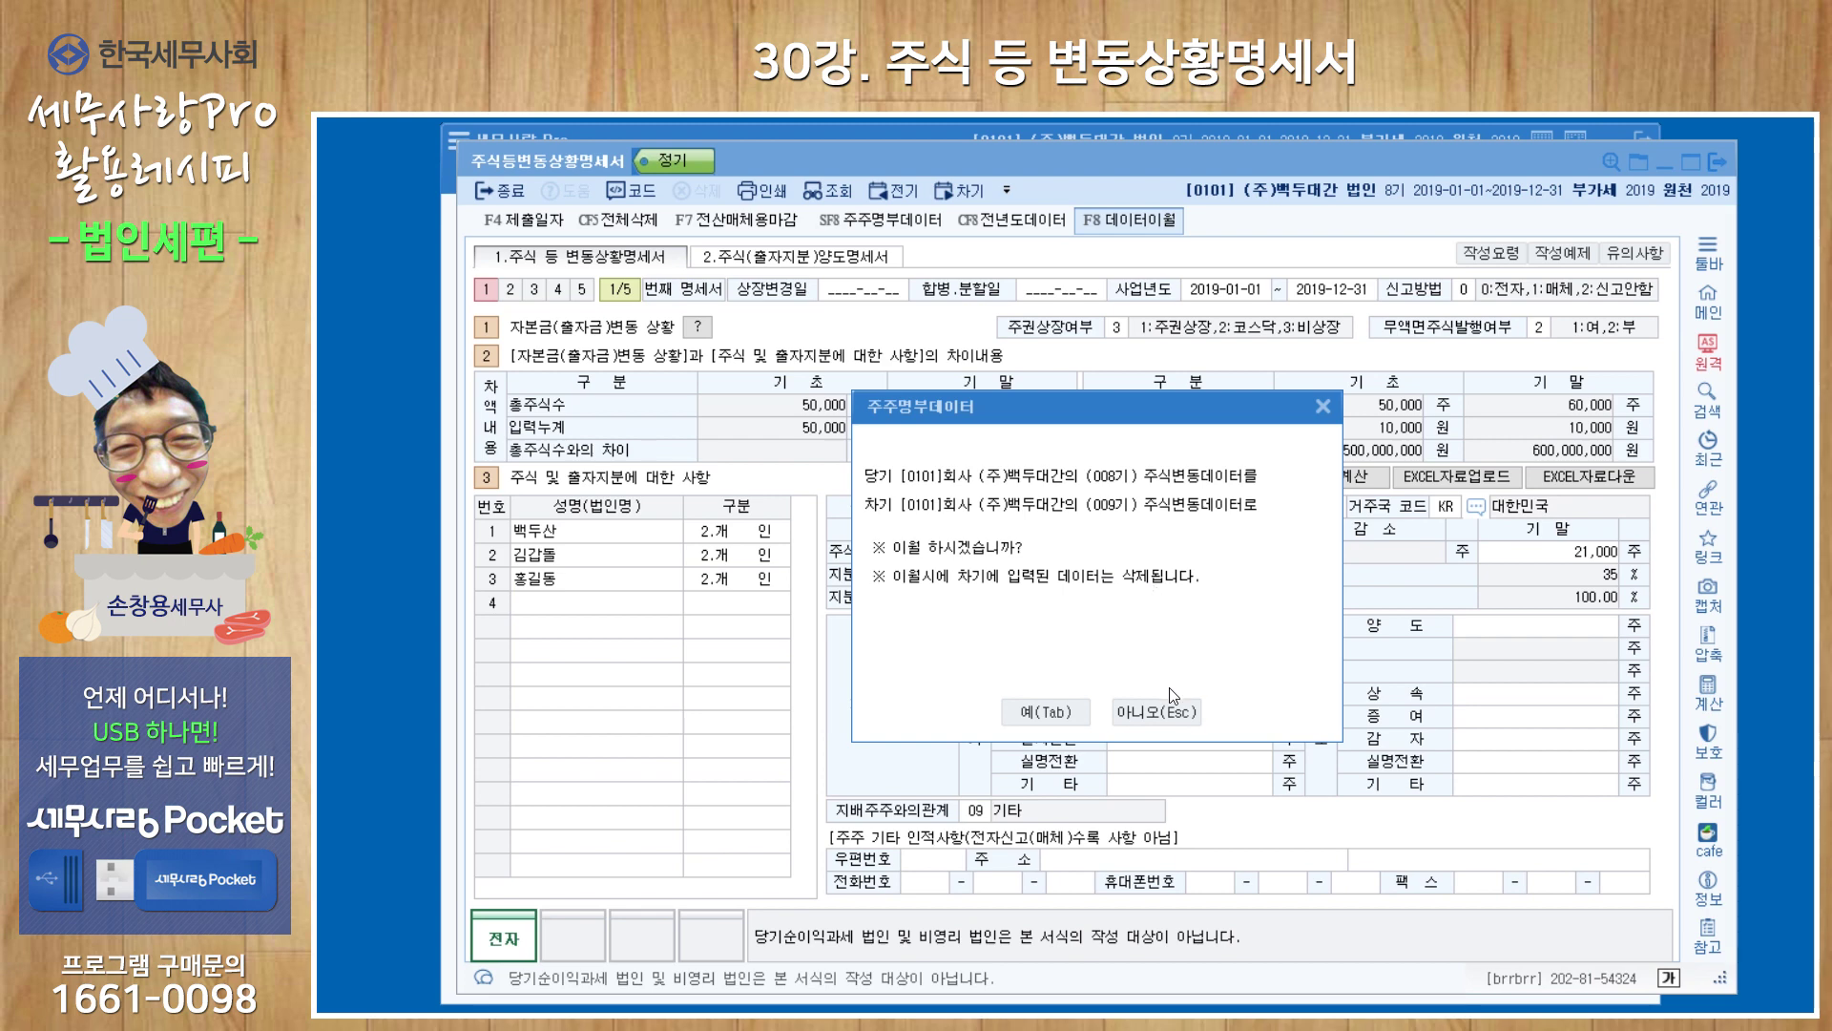
click(1172, 712)
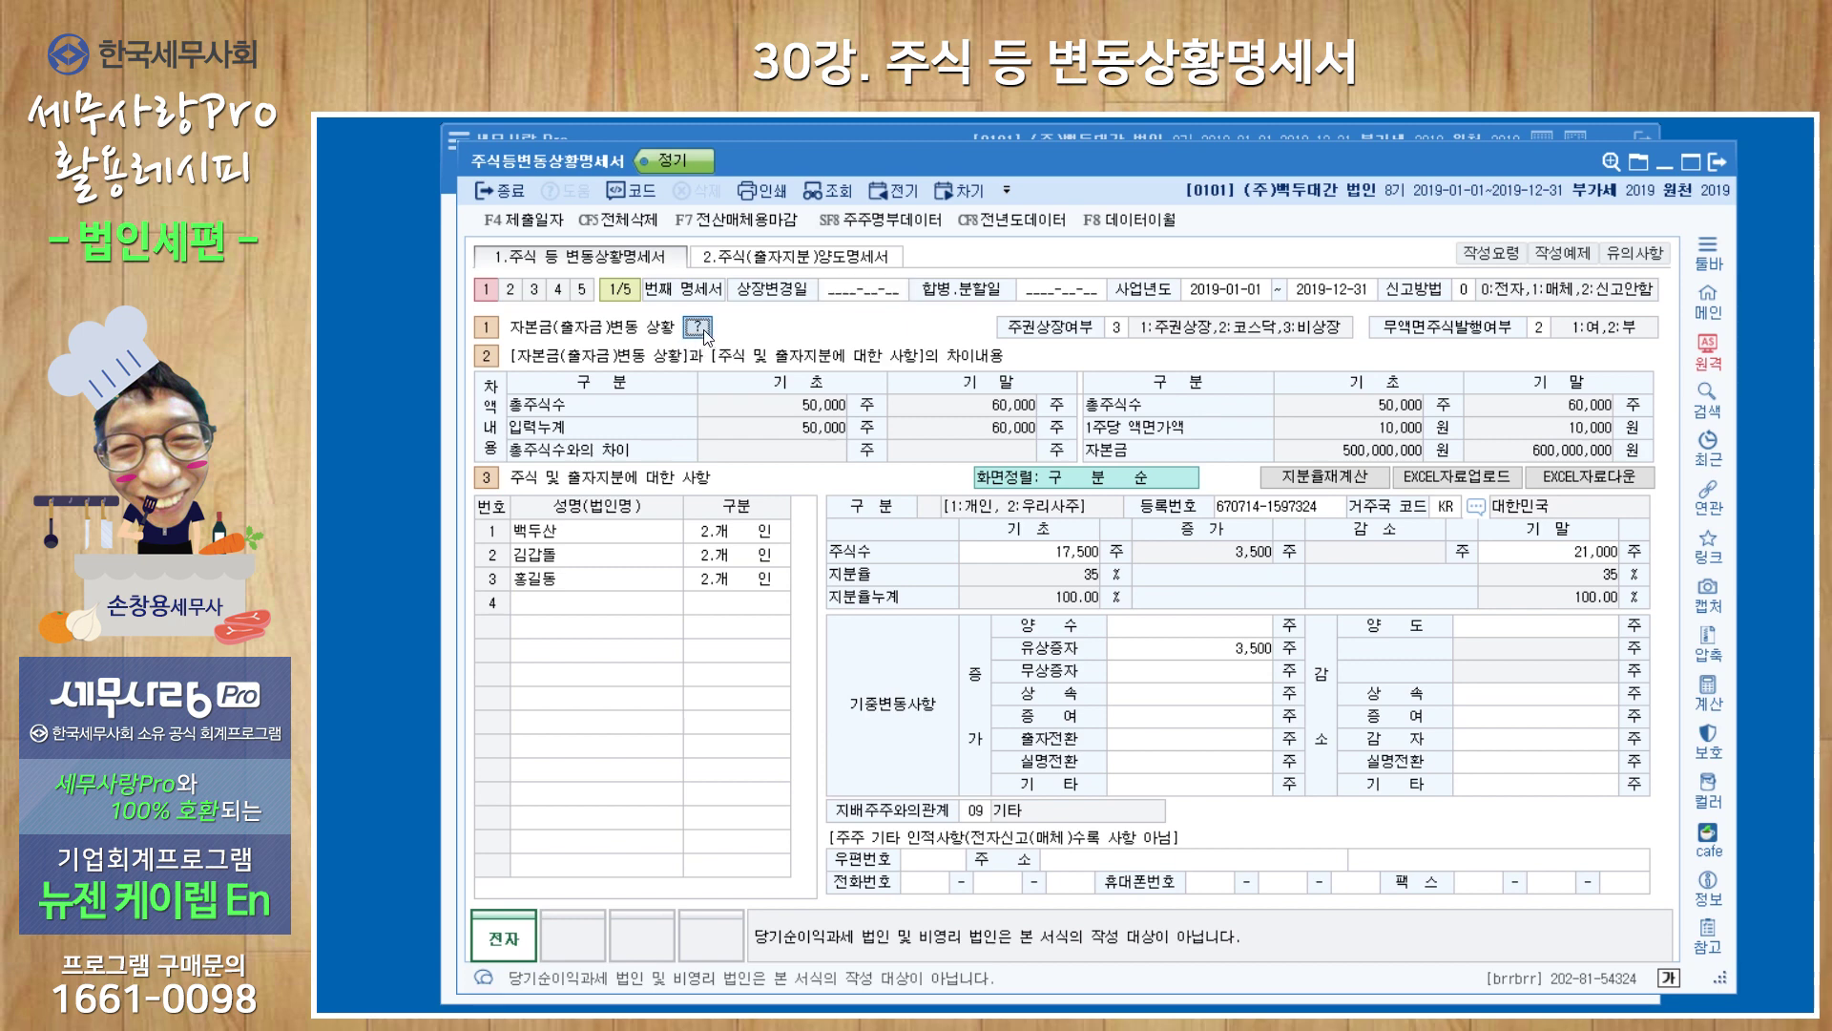
Open the capital change status (자본금(출자금)변동상황) and check the opening common share count and par value per share.
click(700, 328)
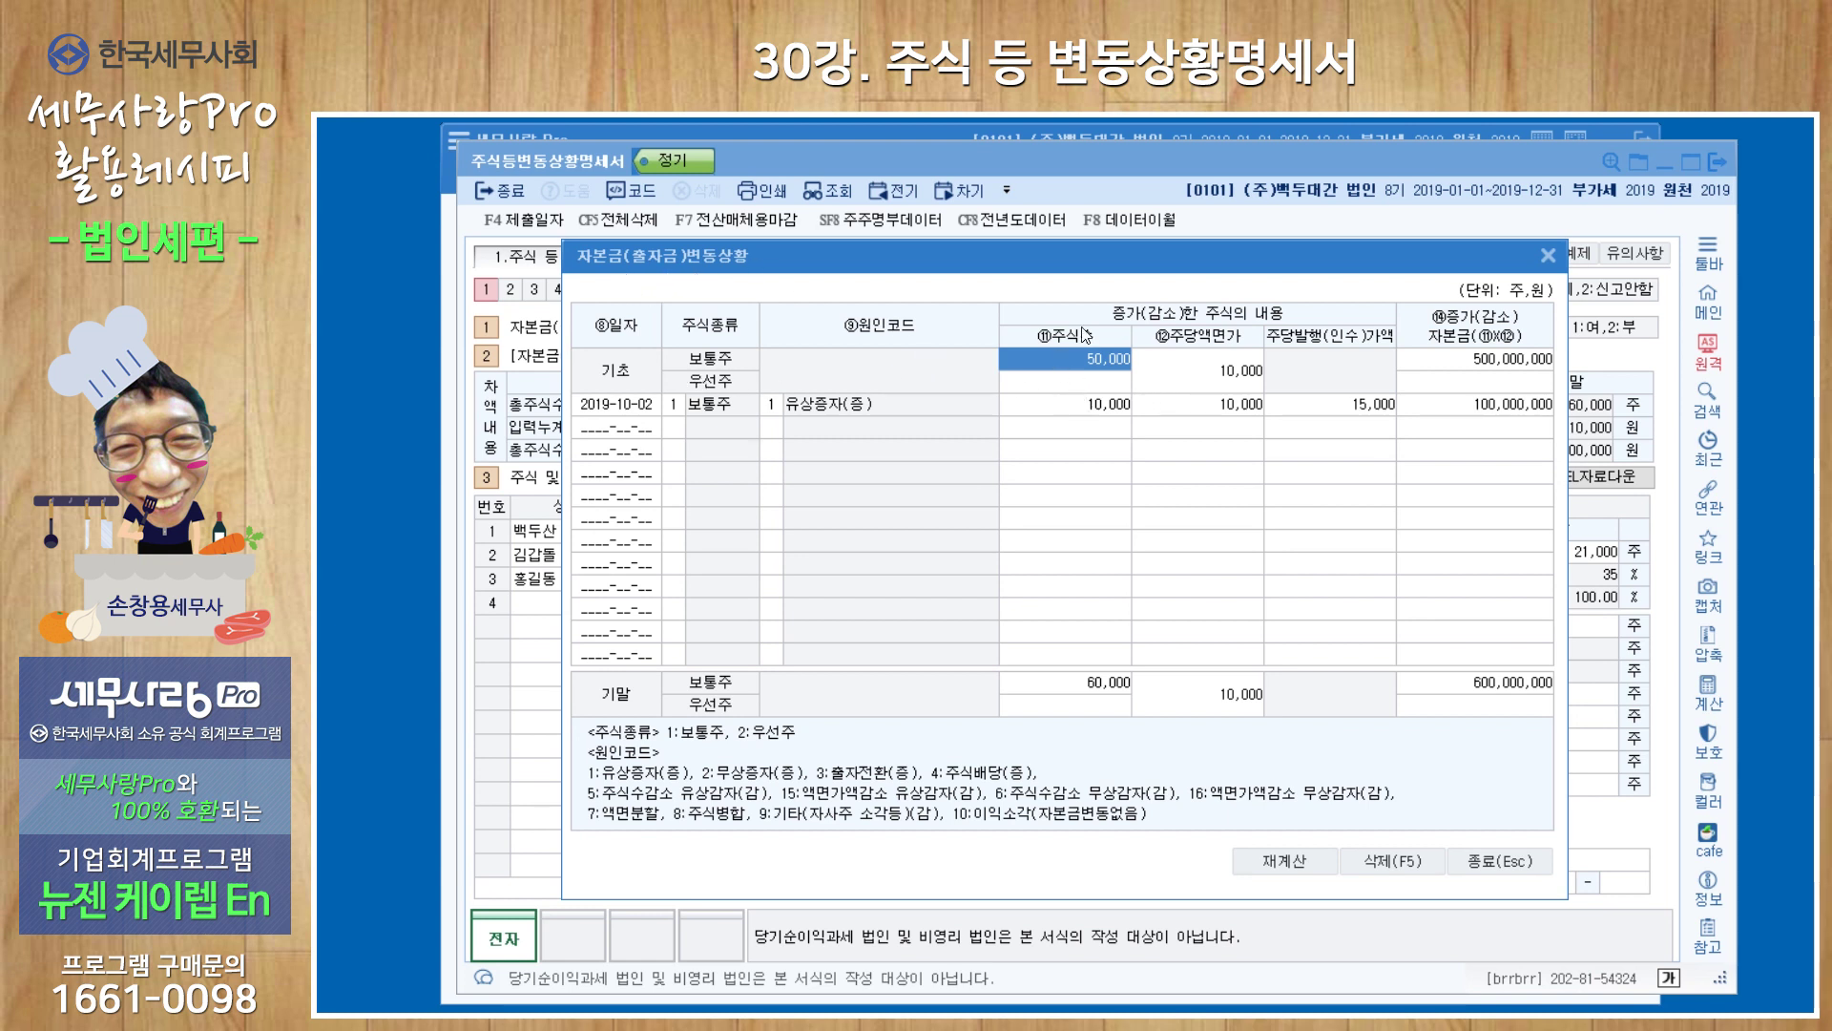
click(1247, 386)
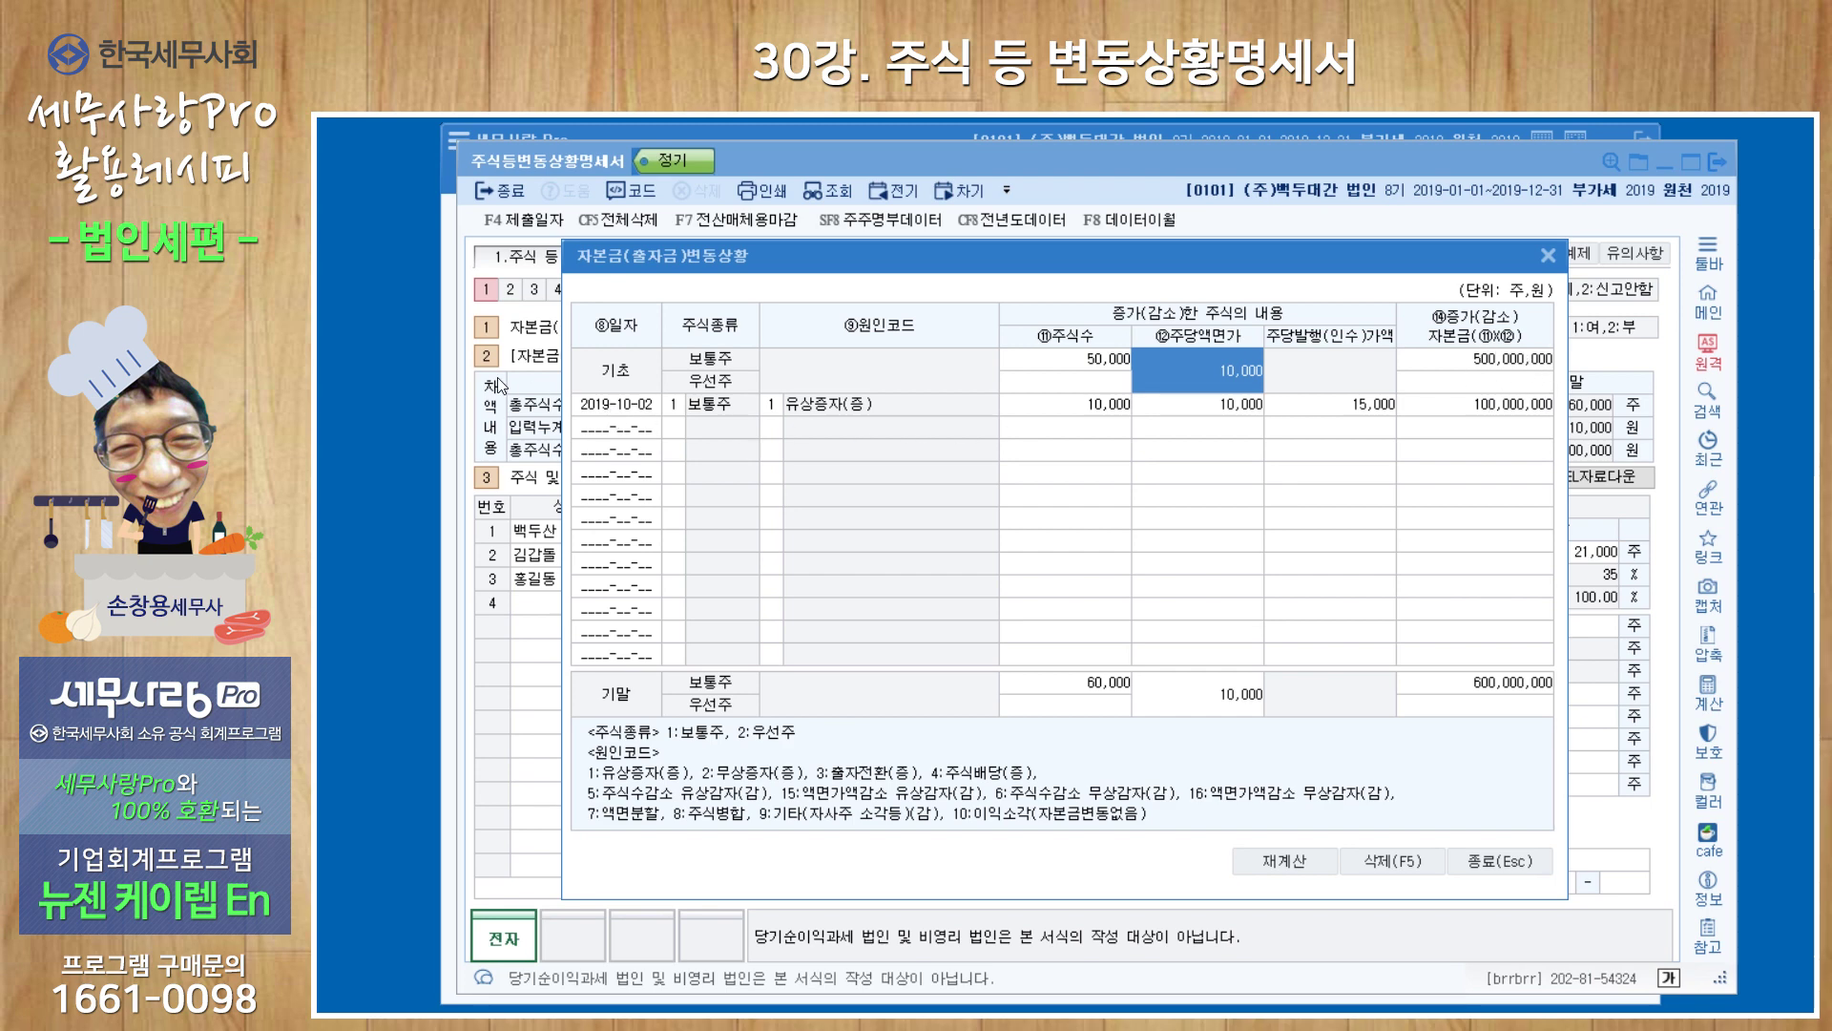
Open the trial balance (합계잔액시산표) from the accounting management section and query it as of 2019-12-31.
key(Escape)
key(Escape)
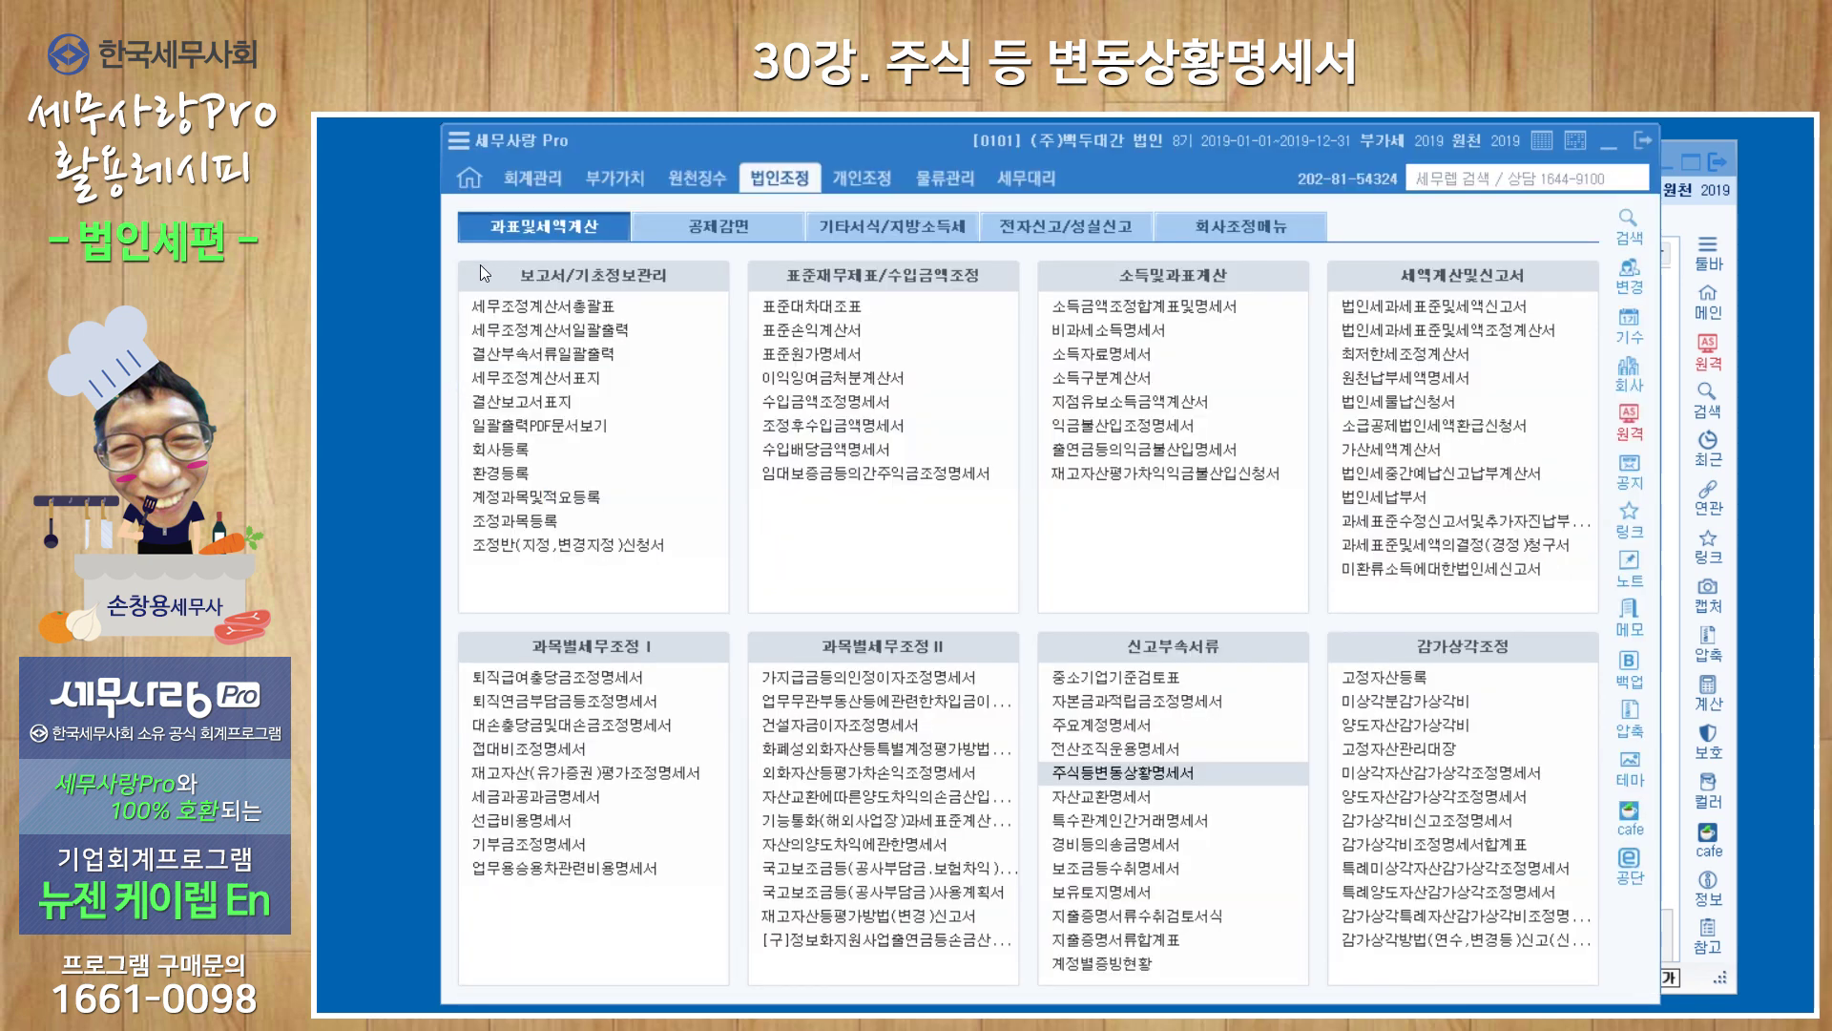
click(533, 178)
click(1374, 359)
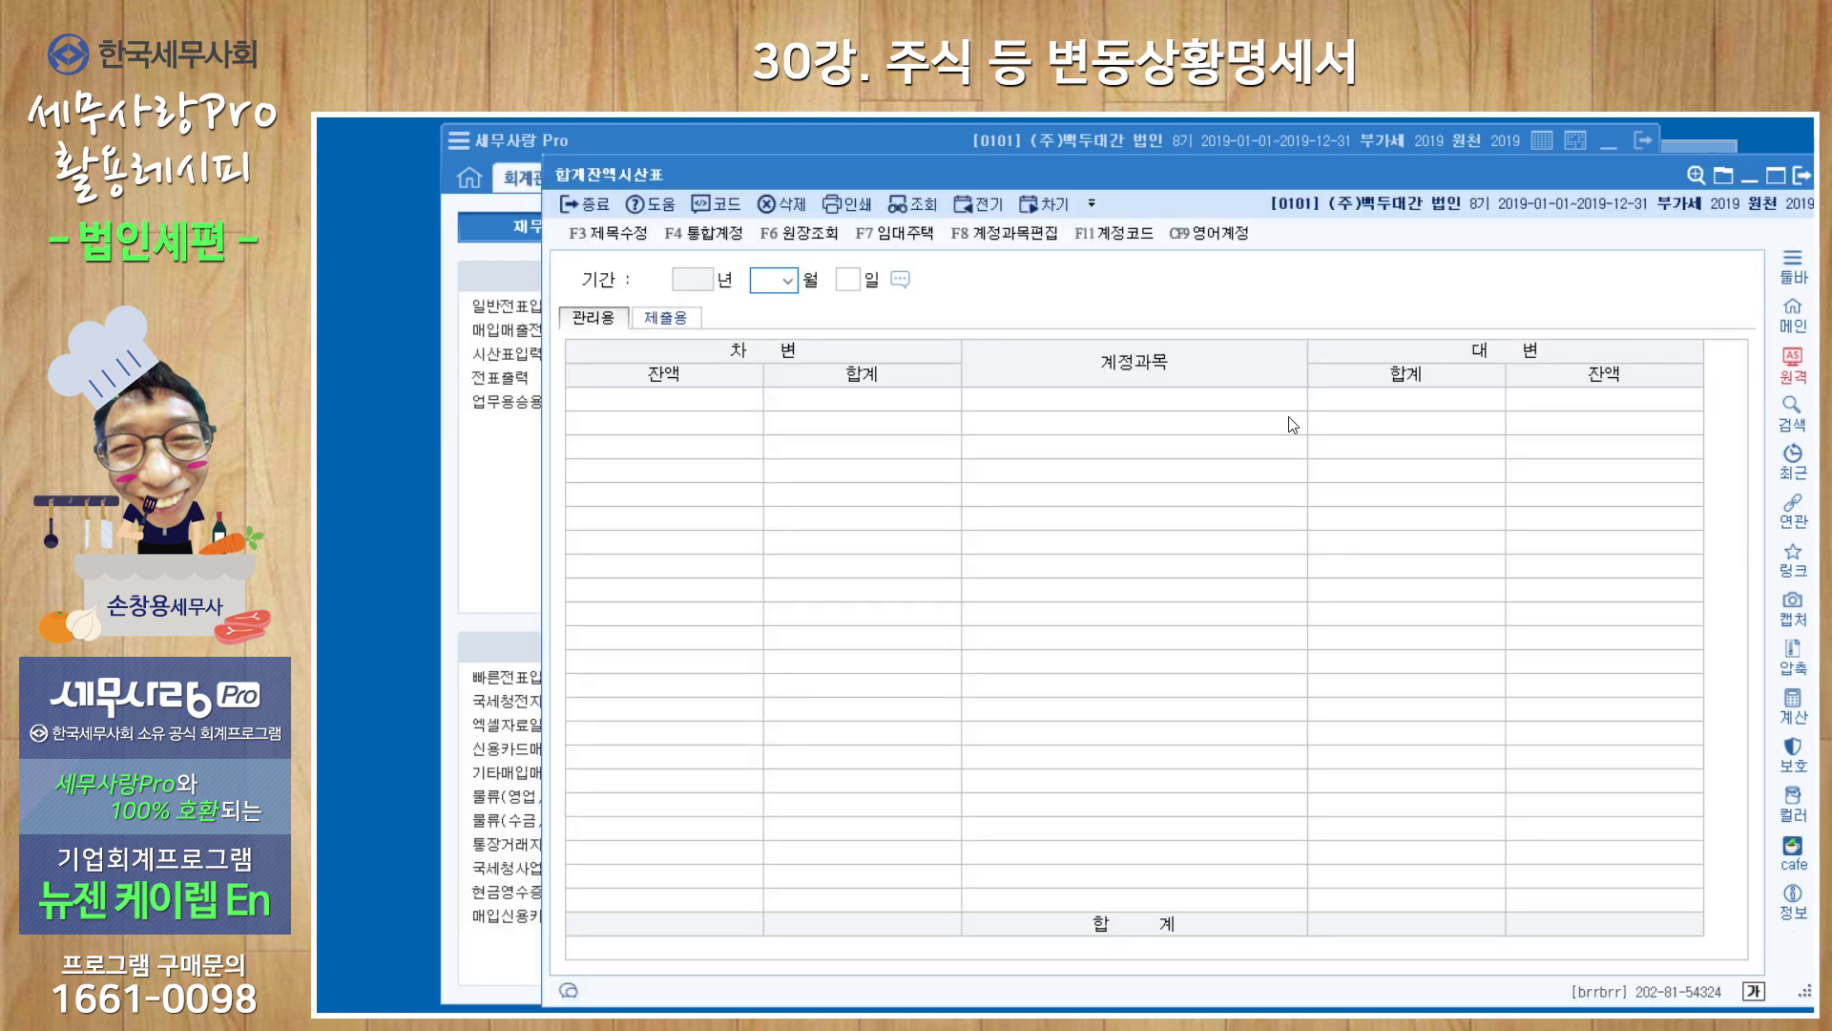
key(Return)
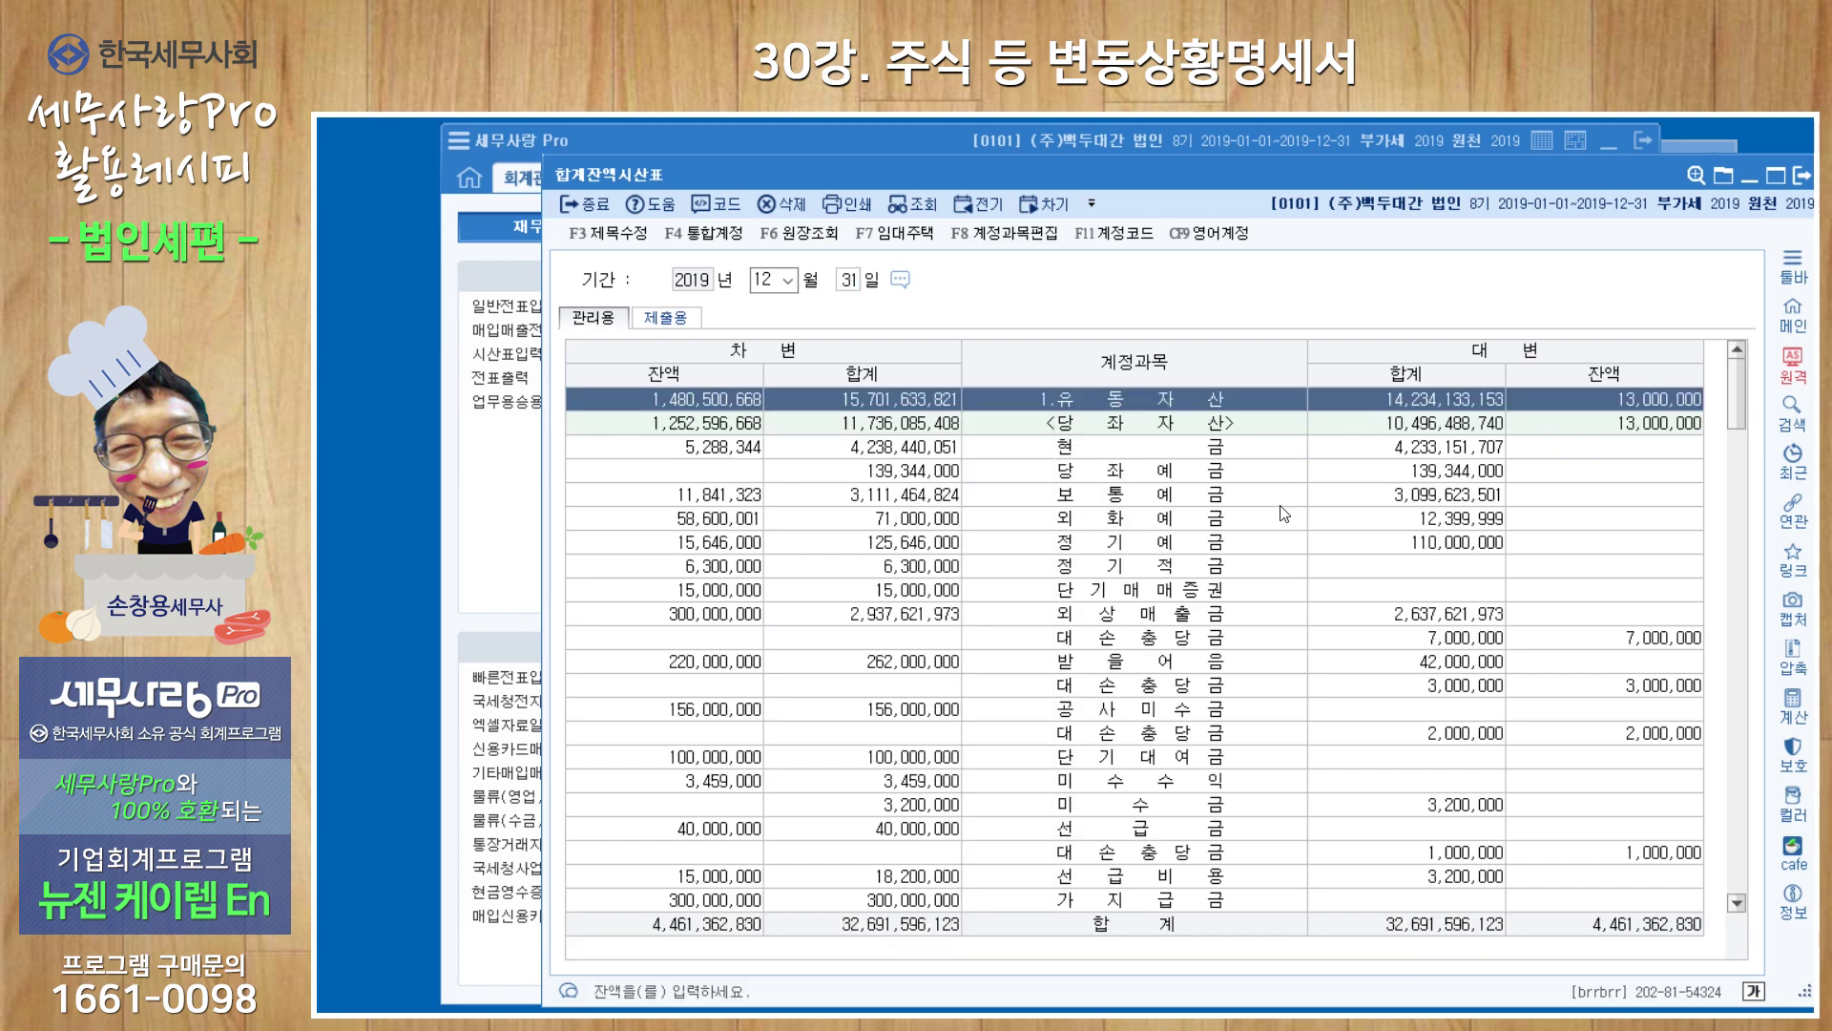
Review the 자본금 account's ledger entries from the trial balance, then close the ledger and the trial balance.
scroll(1183, 606, down, 8)
scroll(1183, 606, down, 4)
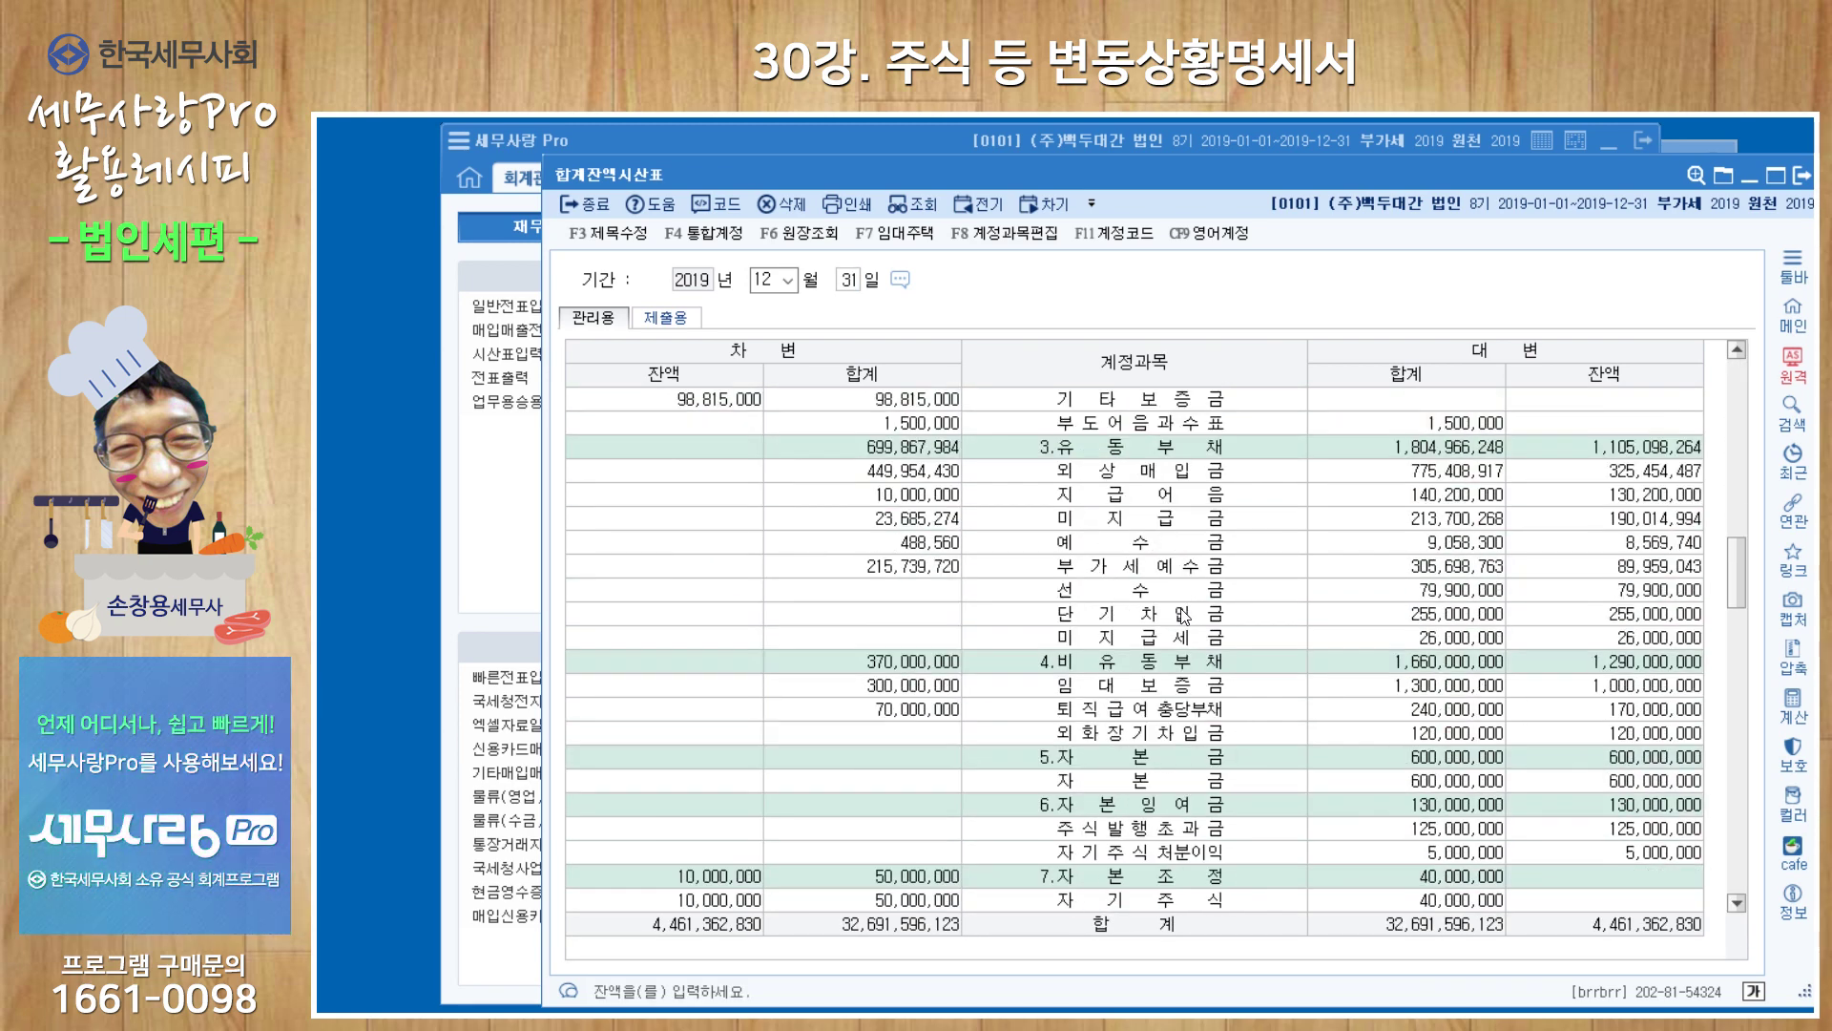
double_click(1157, 709)
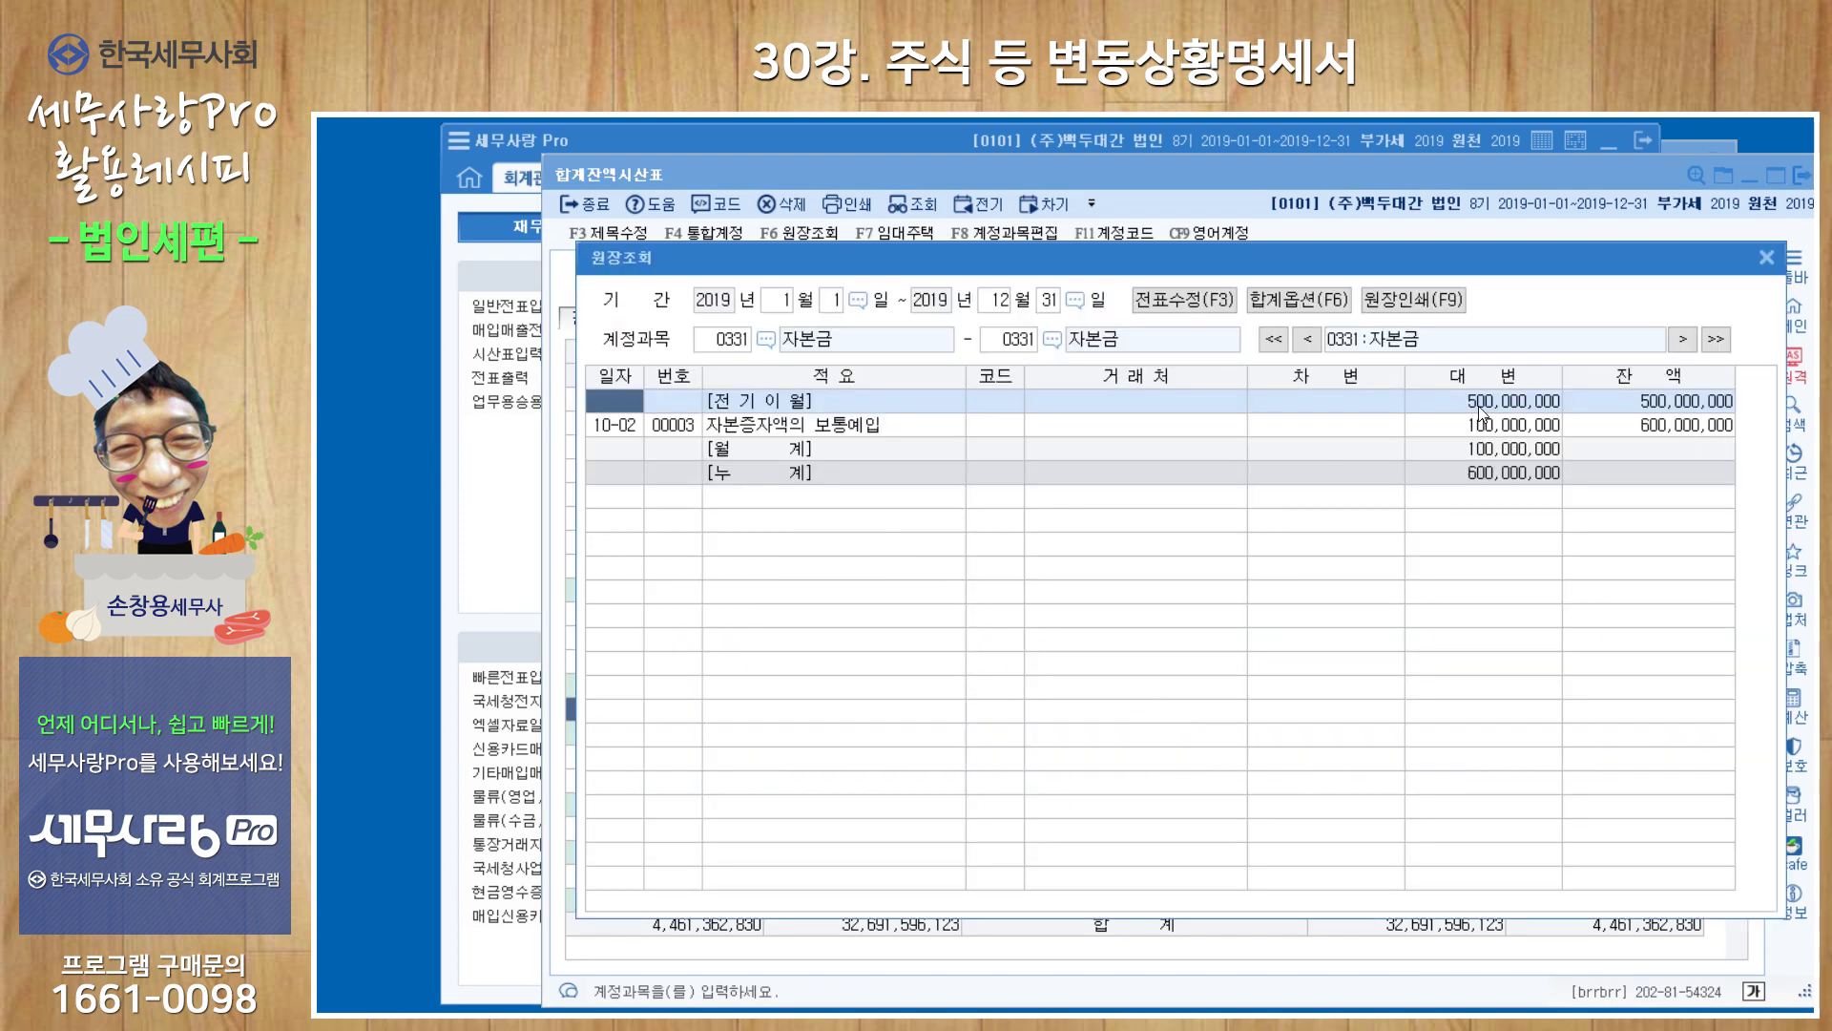
click(1482, 429)
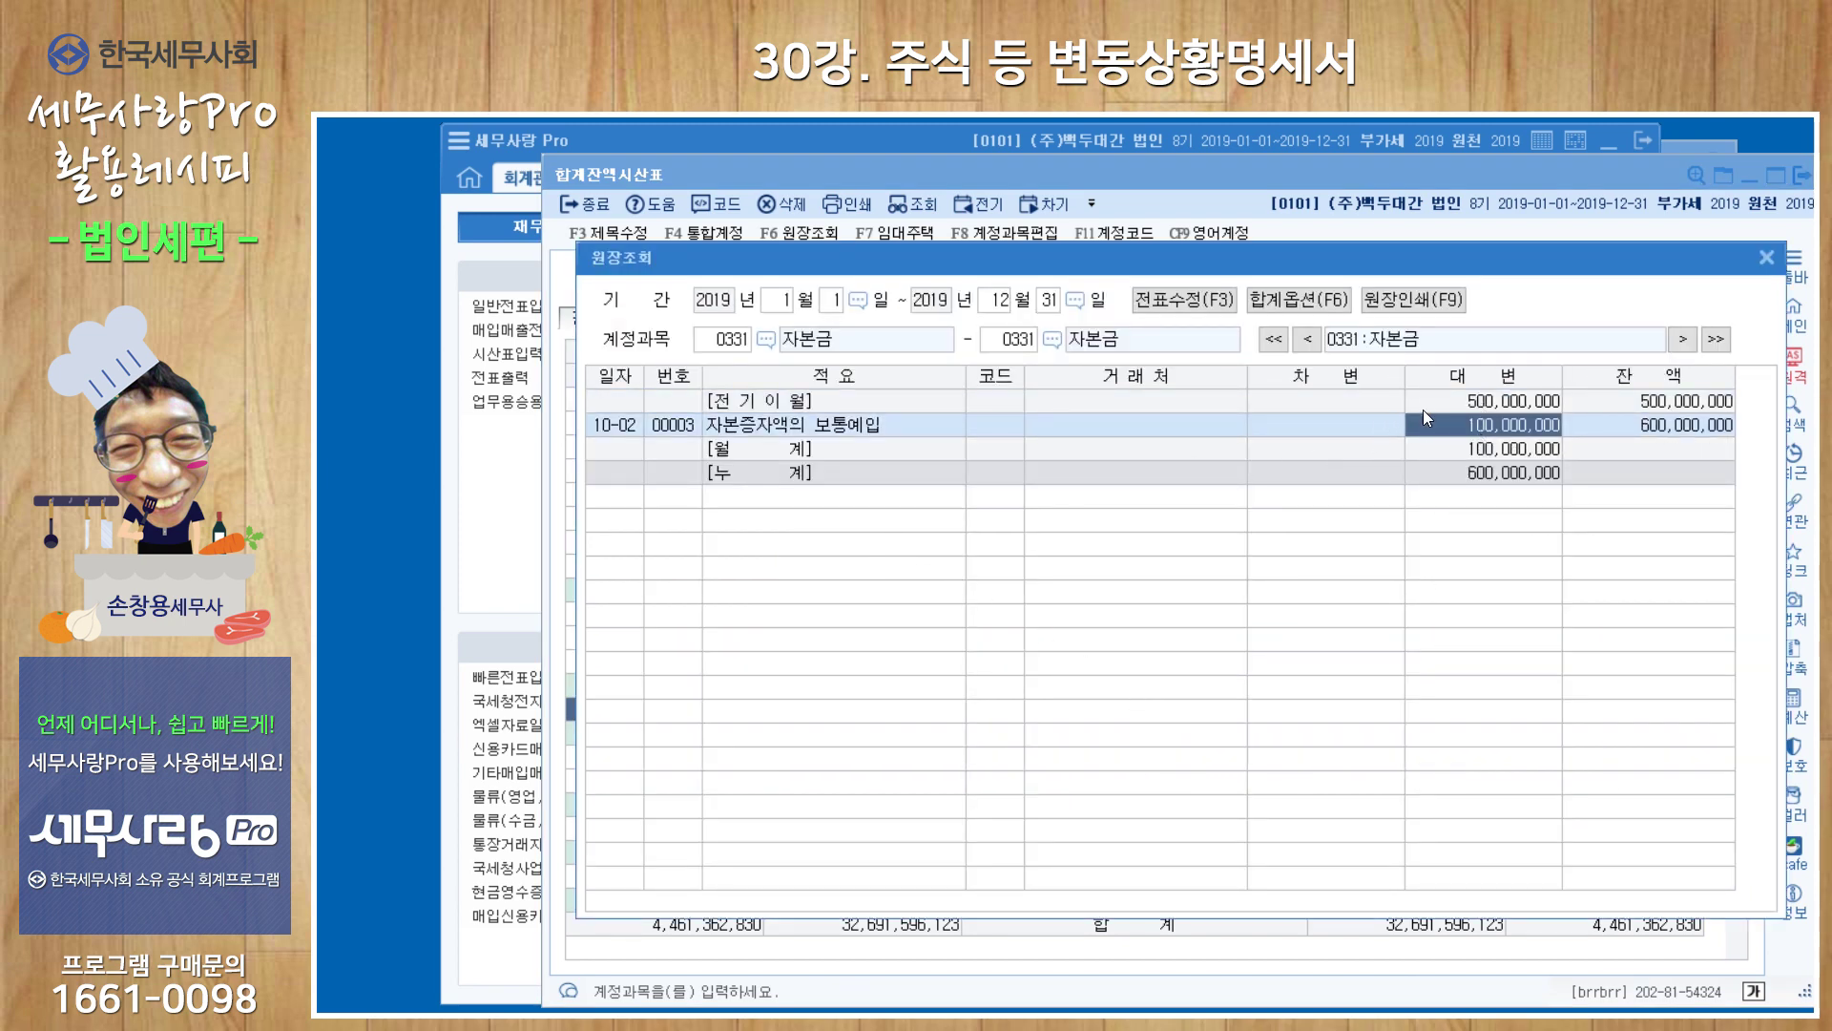
click(1767, 258)
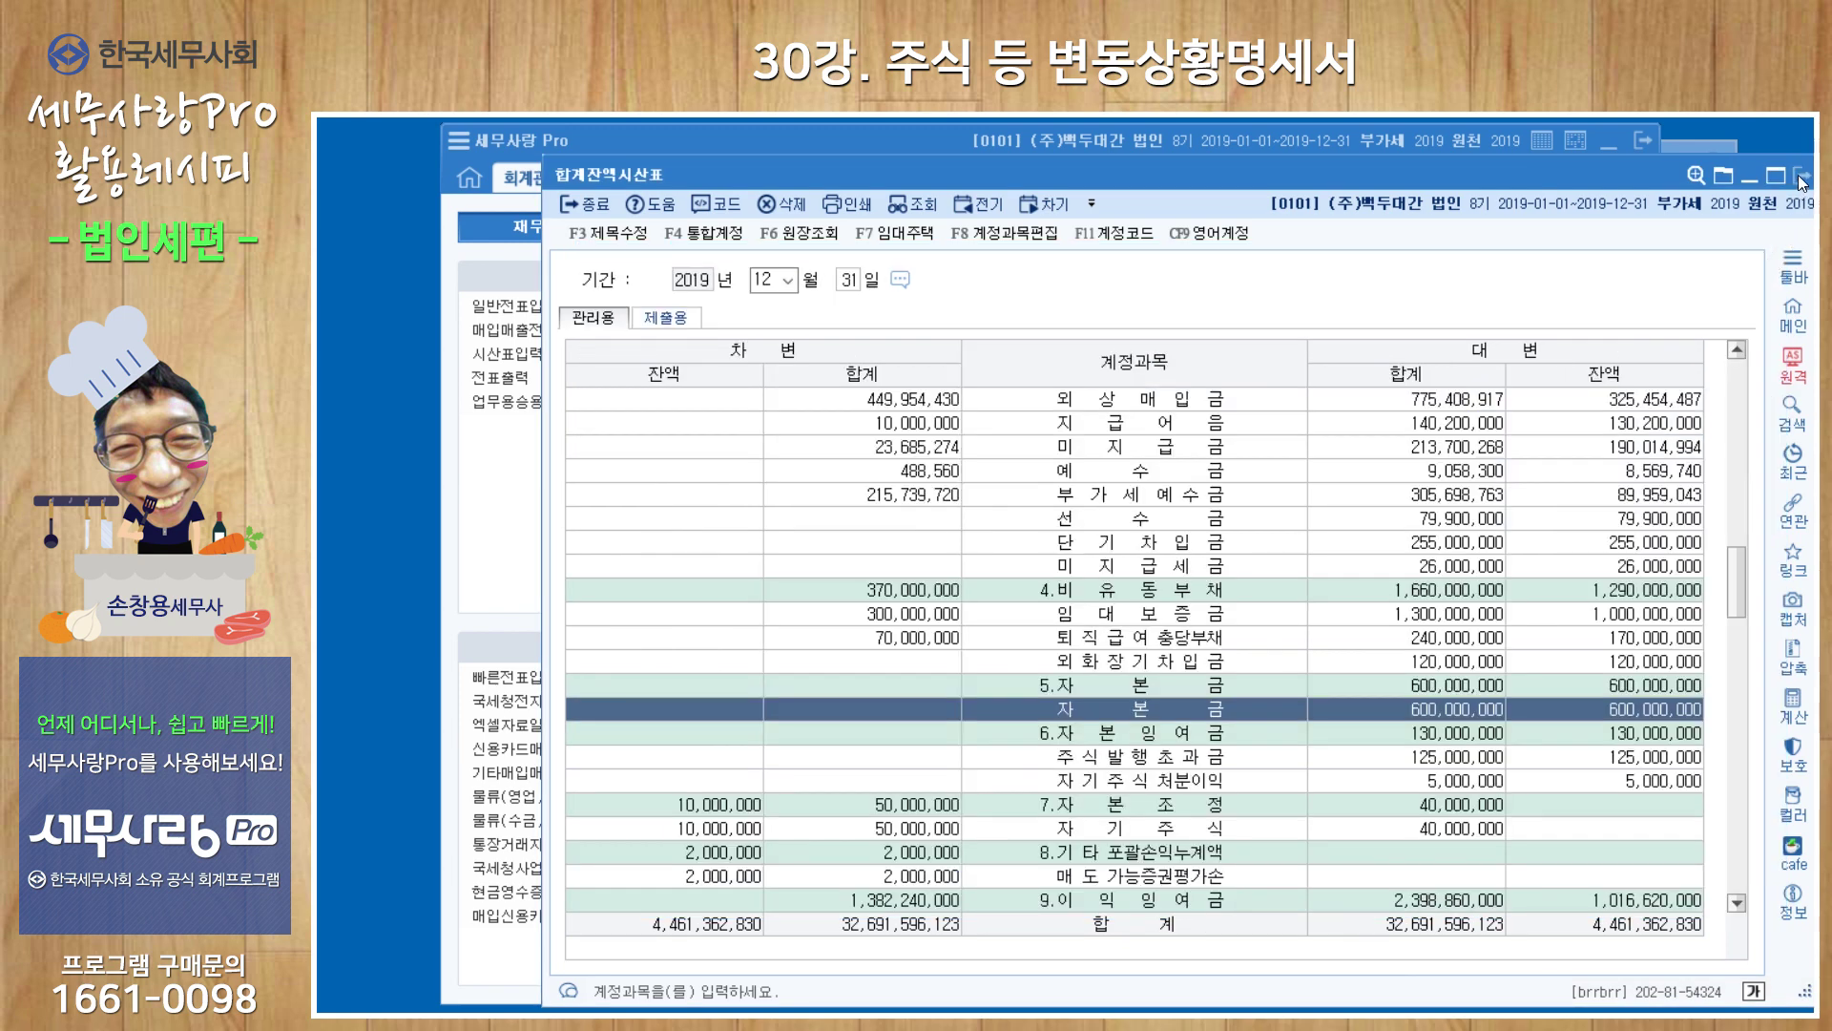
click(1802, 175)
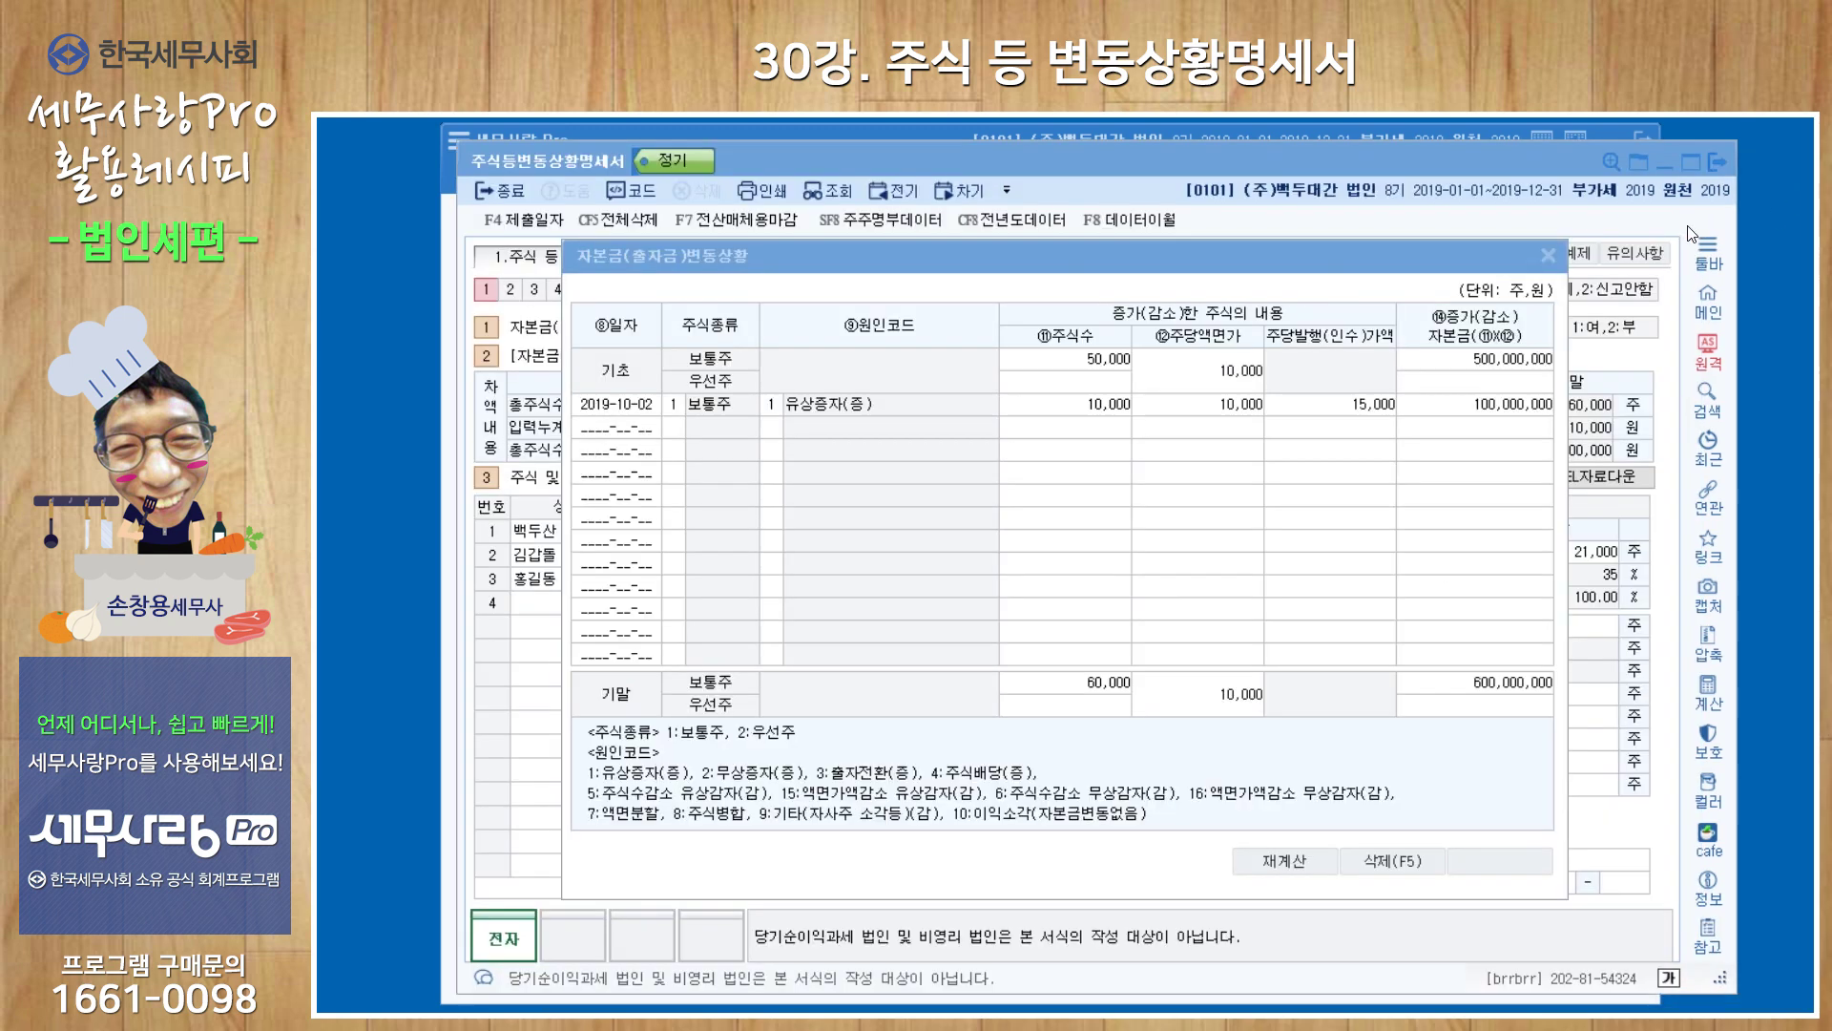
Examine the 2019-10-02 capital increase row's stock type, cause code, share count, par value, issue price and capital amount, then close the dialog.
click(590, 411)
click(682, 410)
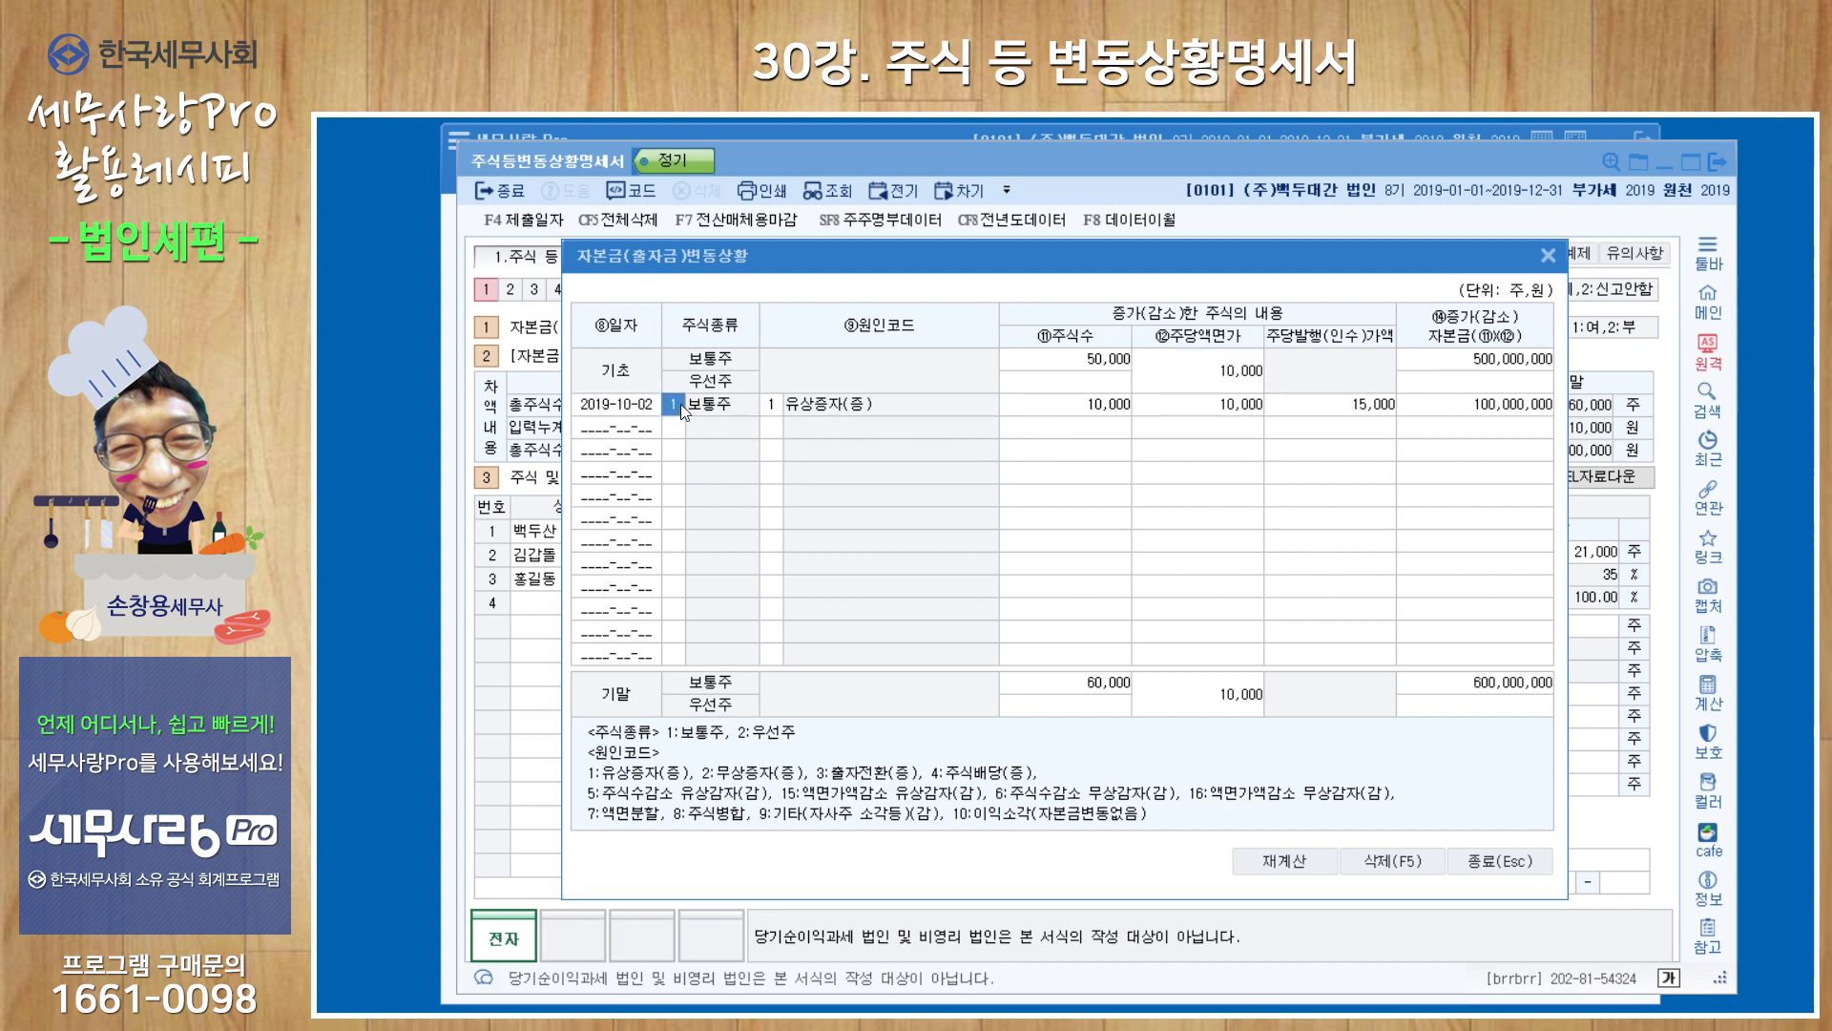
click(775, 408)
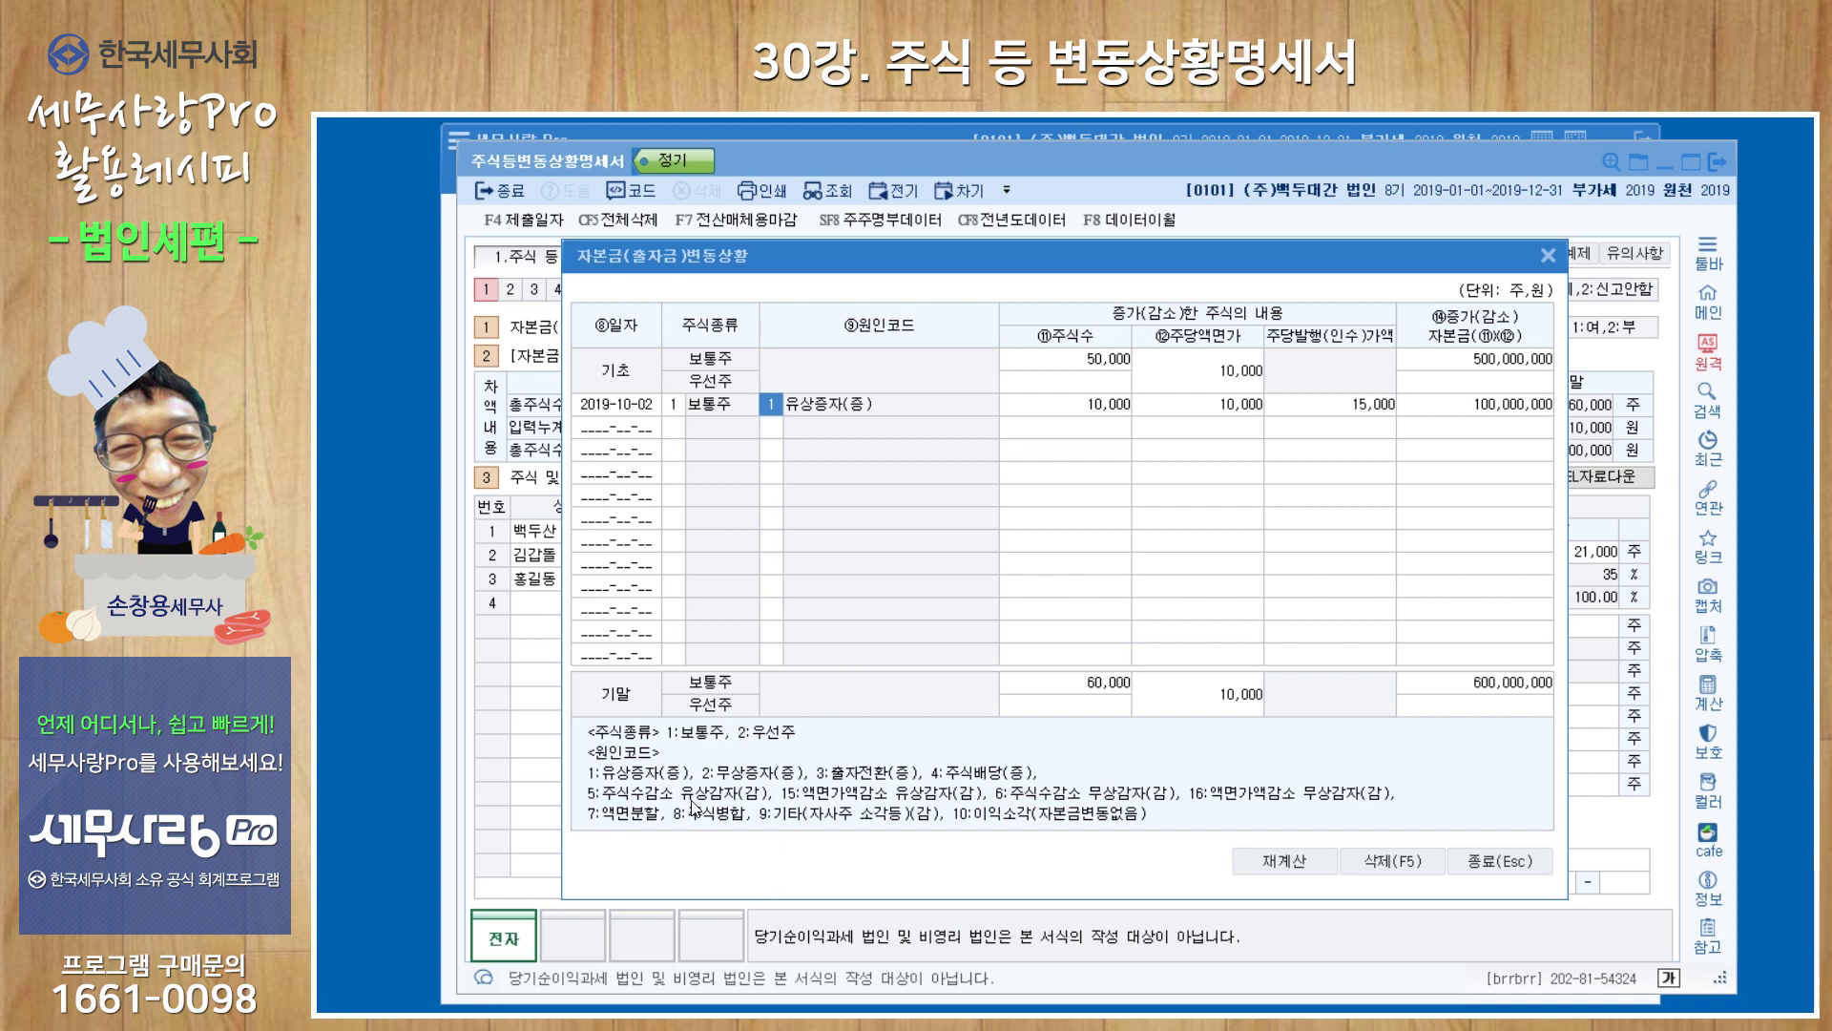
click(1112, 417)
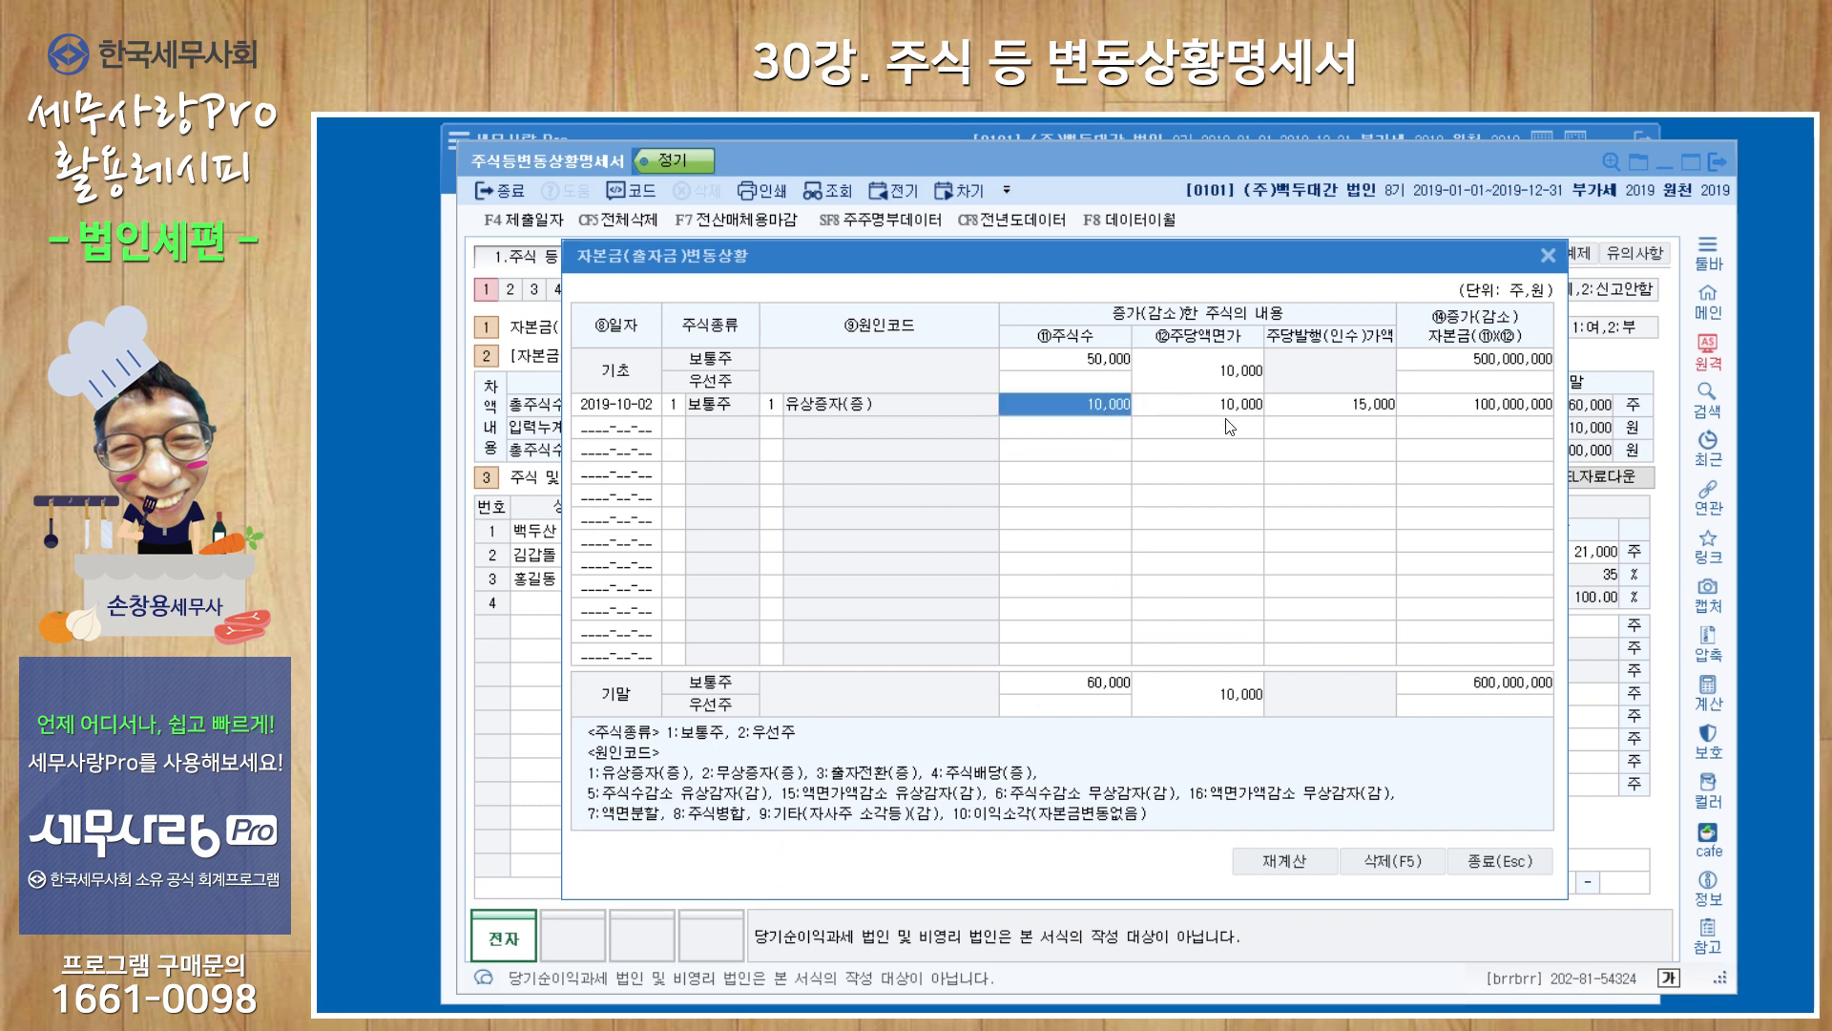
click(1230, 426)
click(1362, 427)
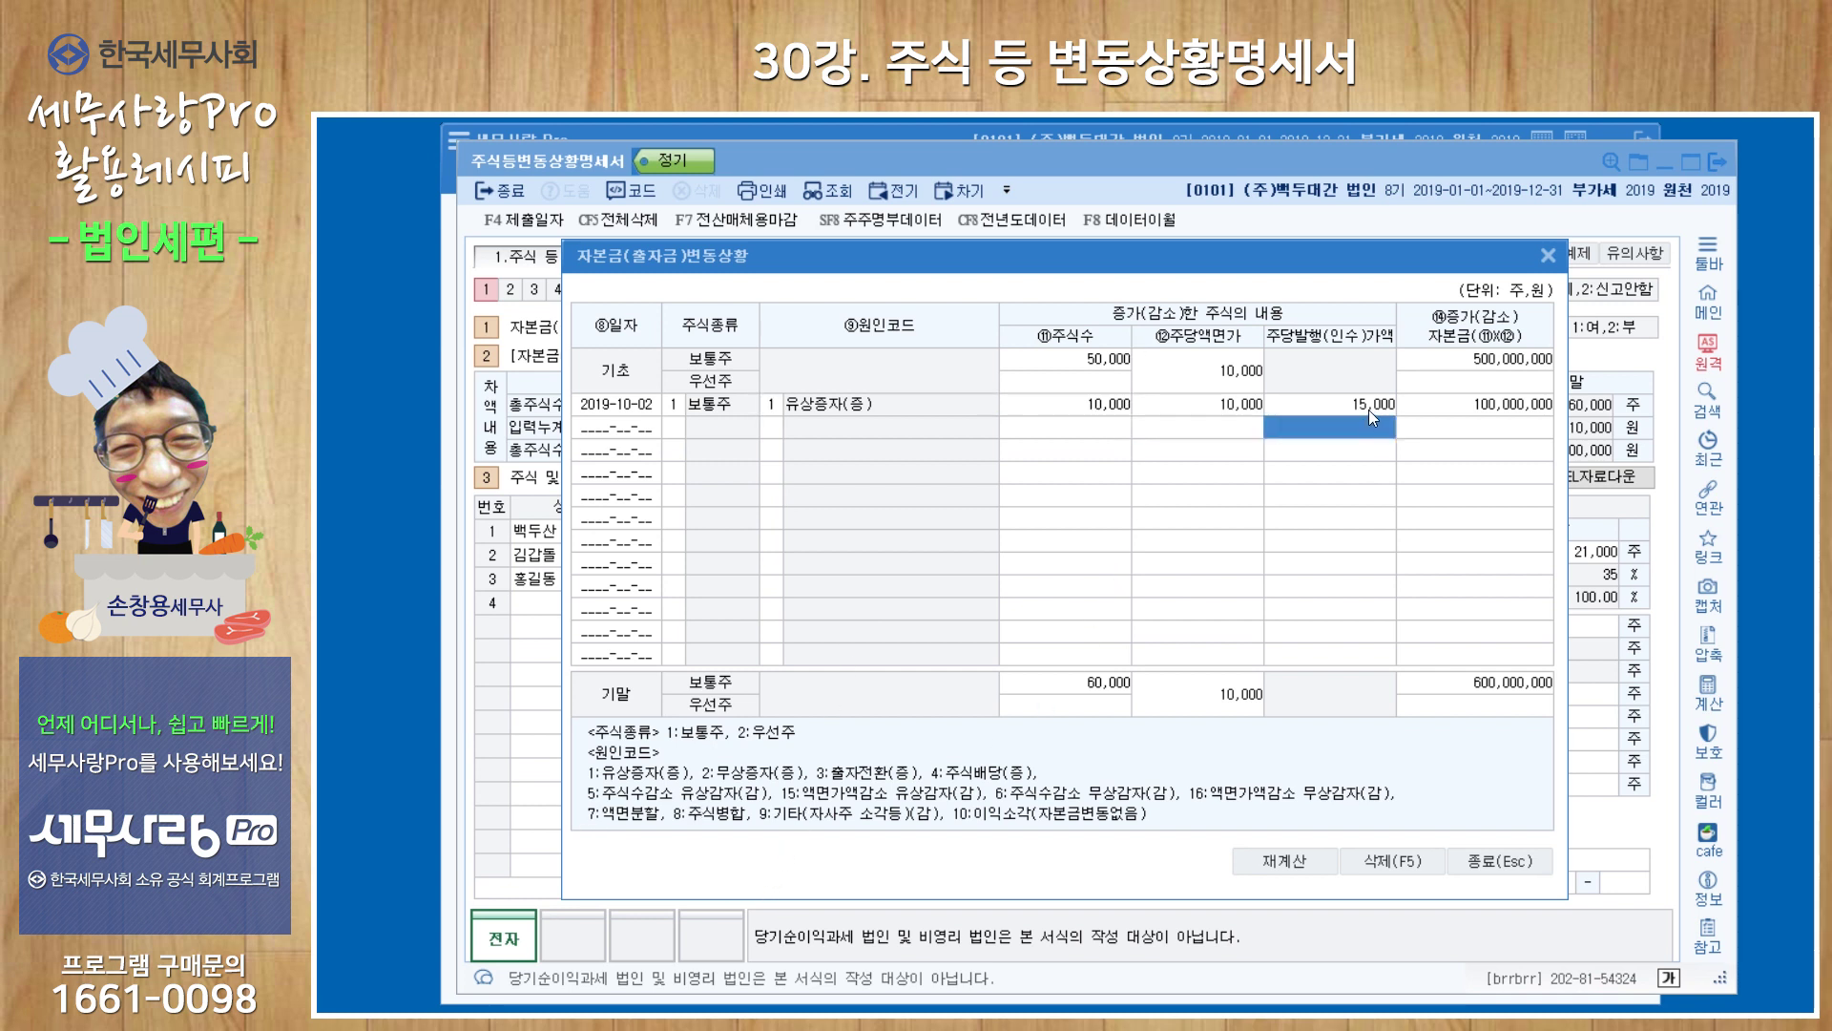
click(1512, 411)
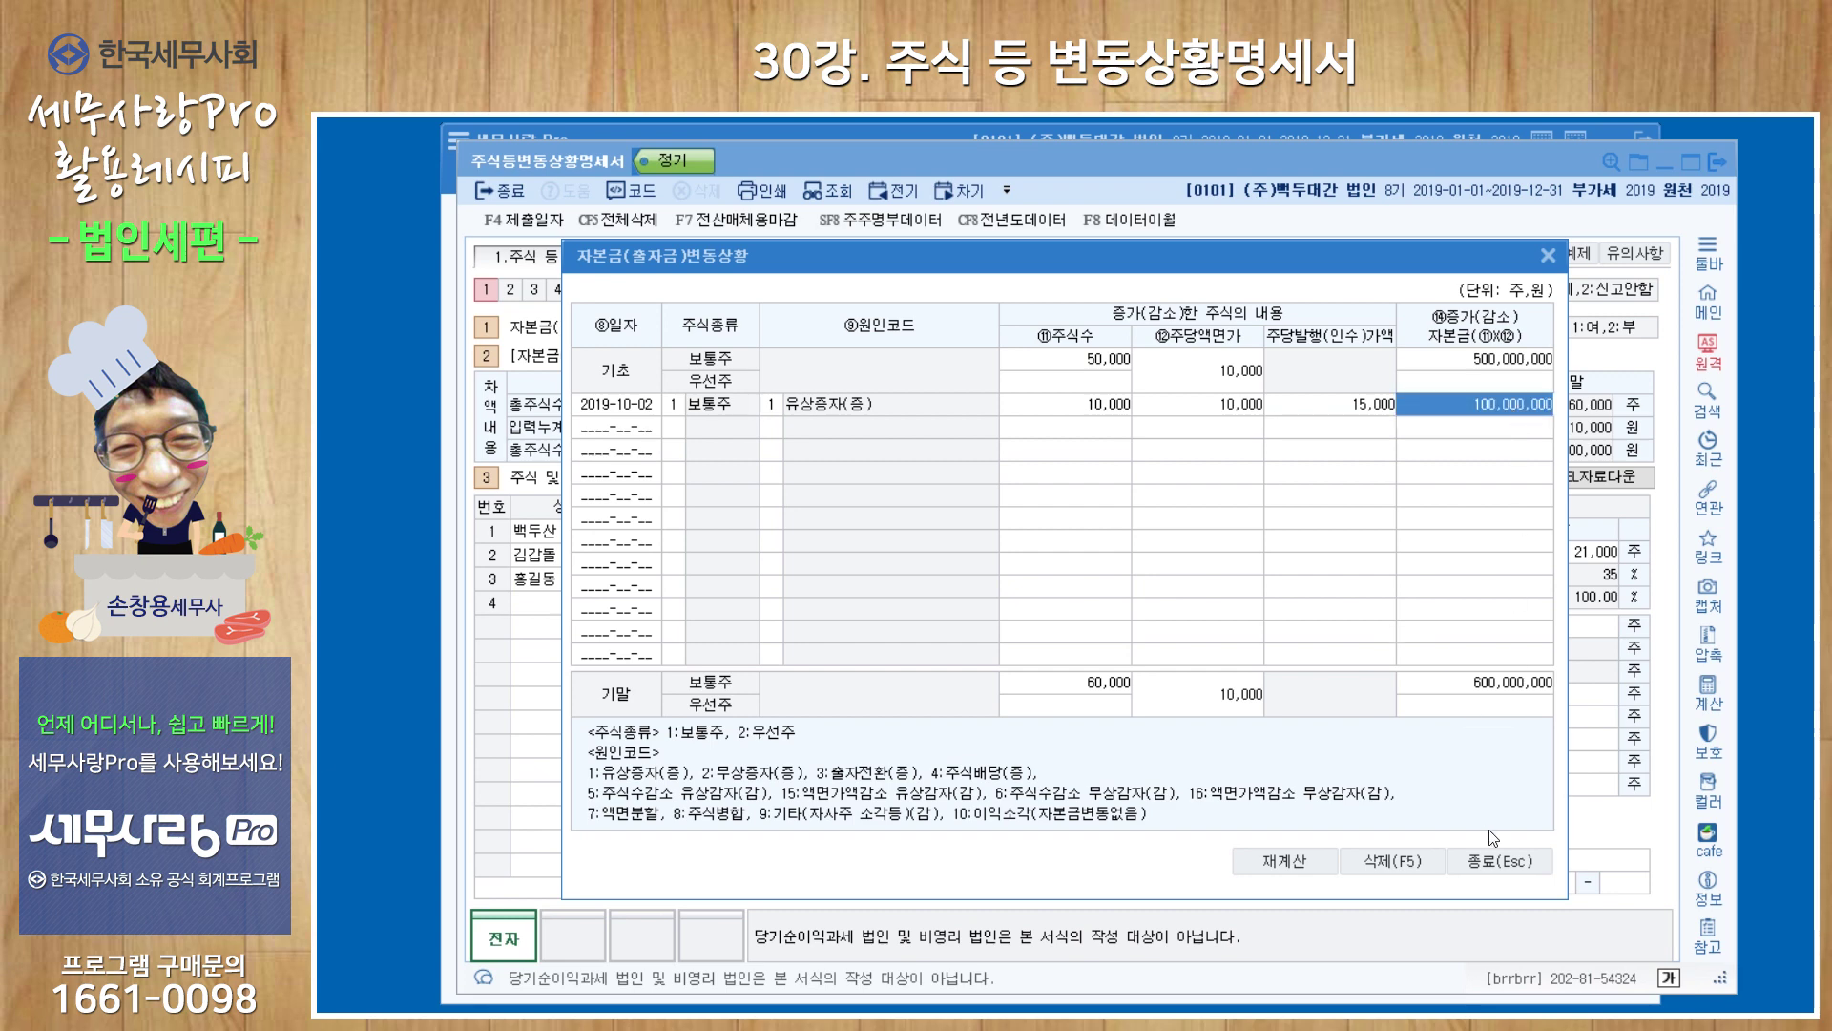
click(1490, 859)
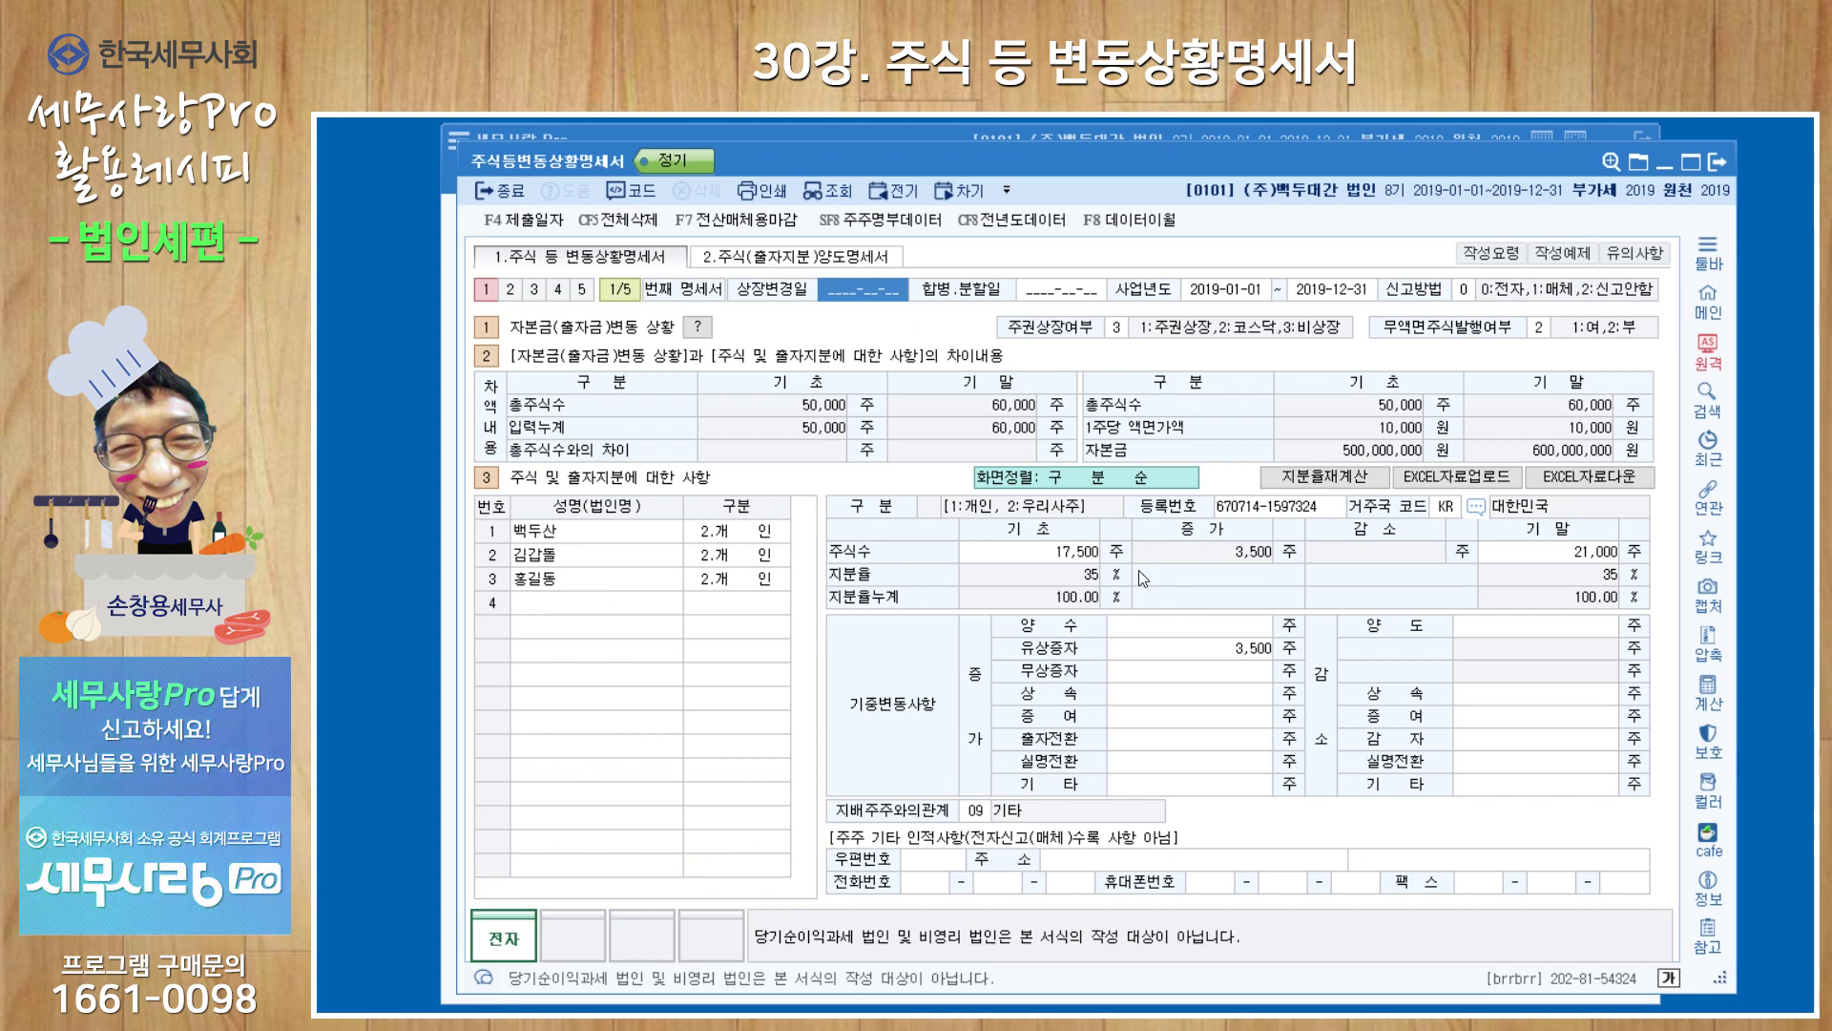
Compare the share holdings and changes of the first and second listed shareholders, returning to the first shareholder.
click(653, 538)
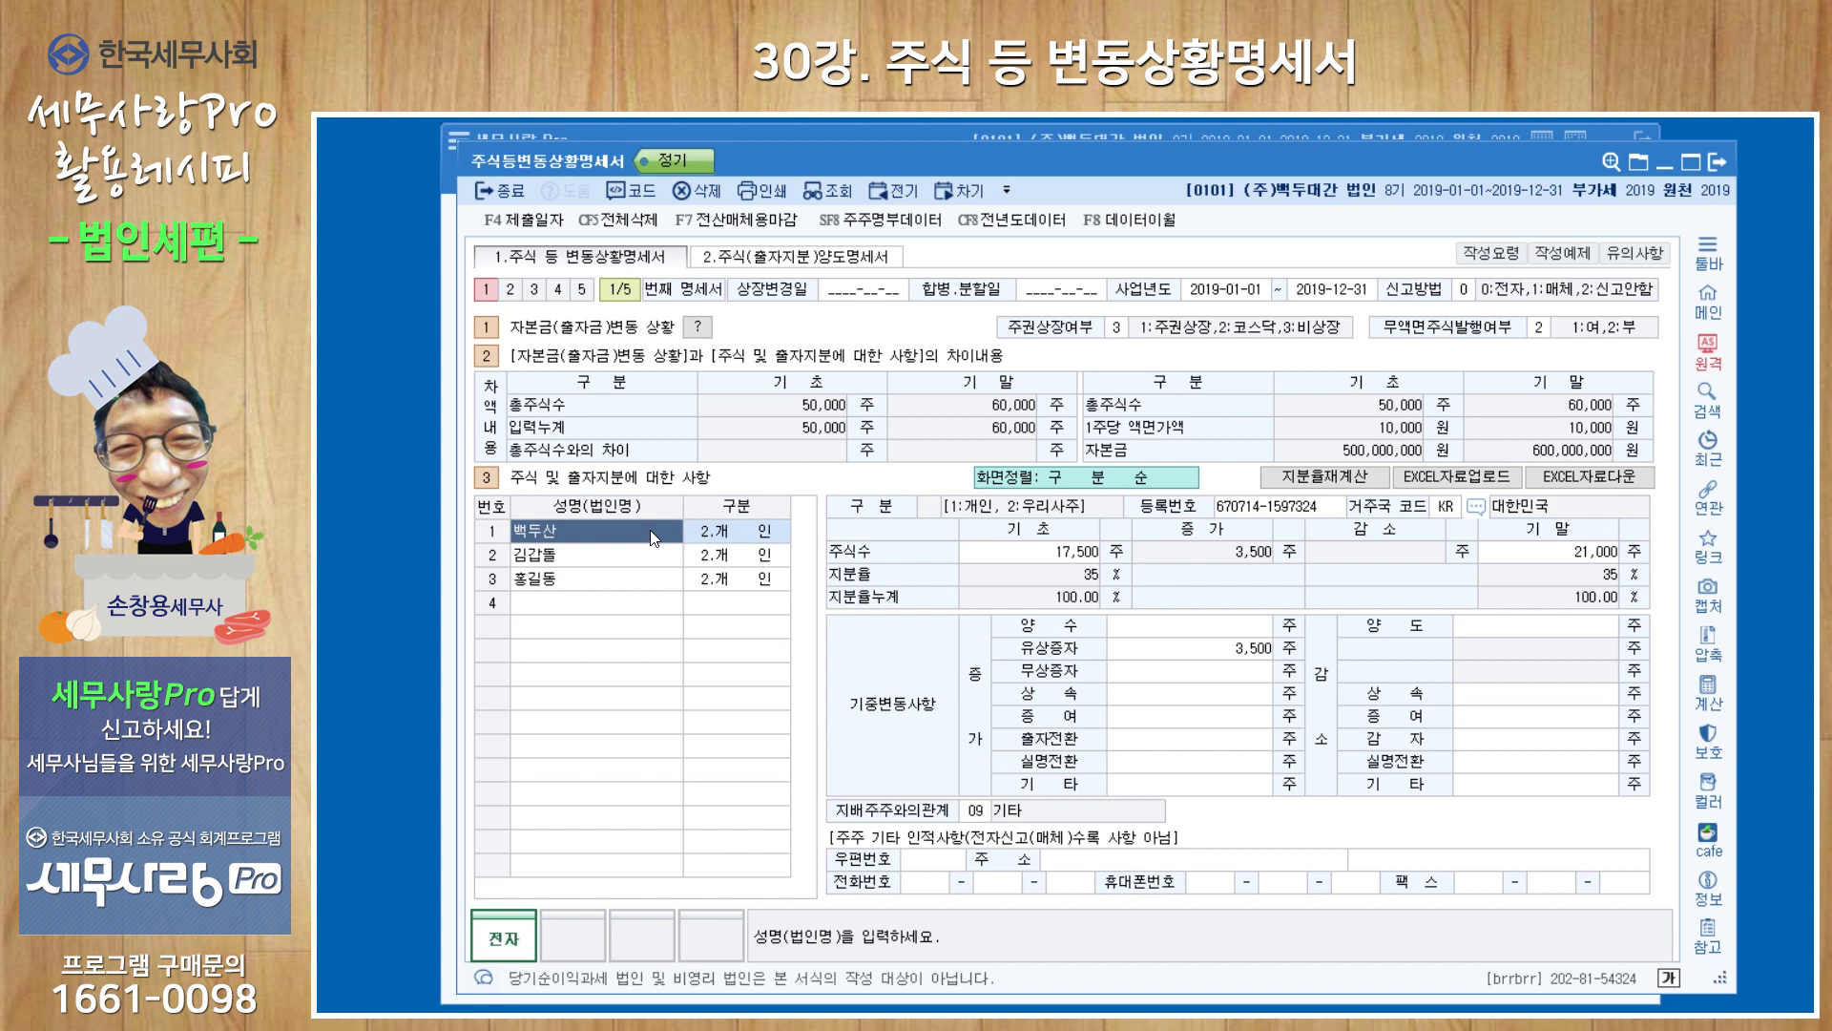
click(586, 554)
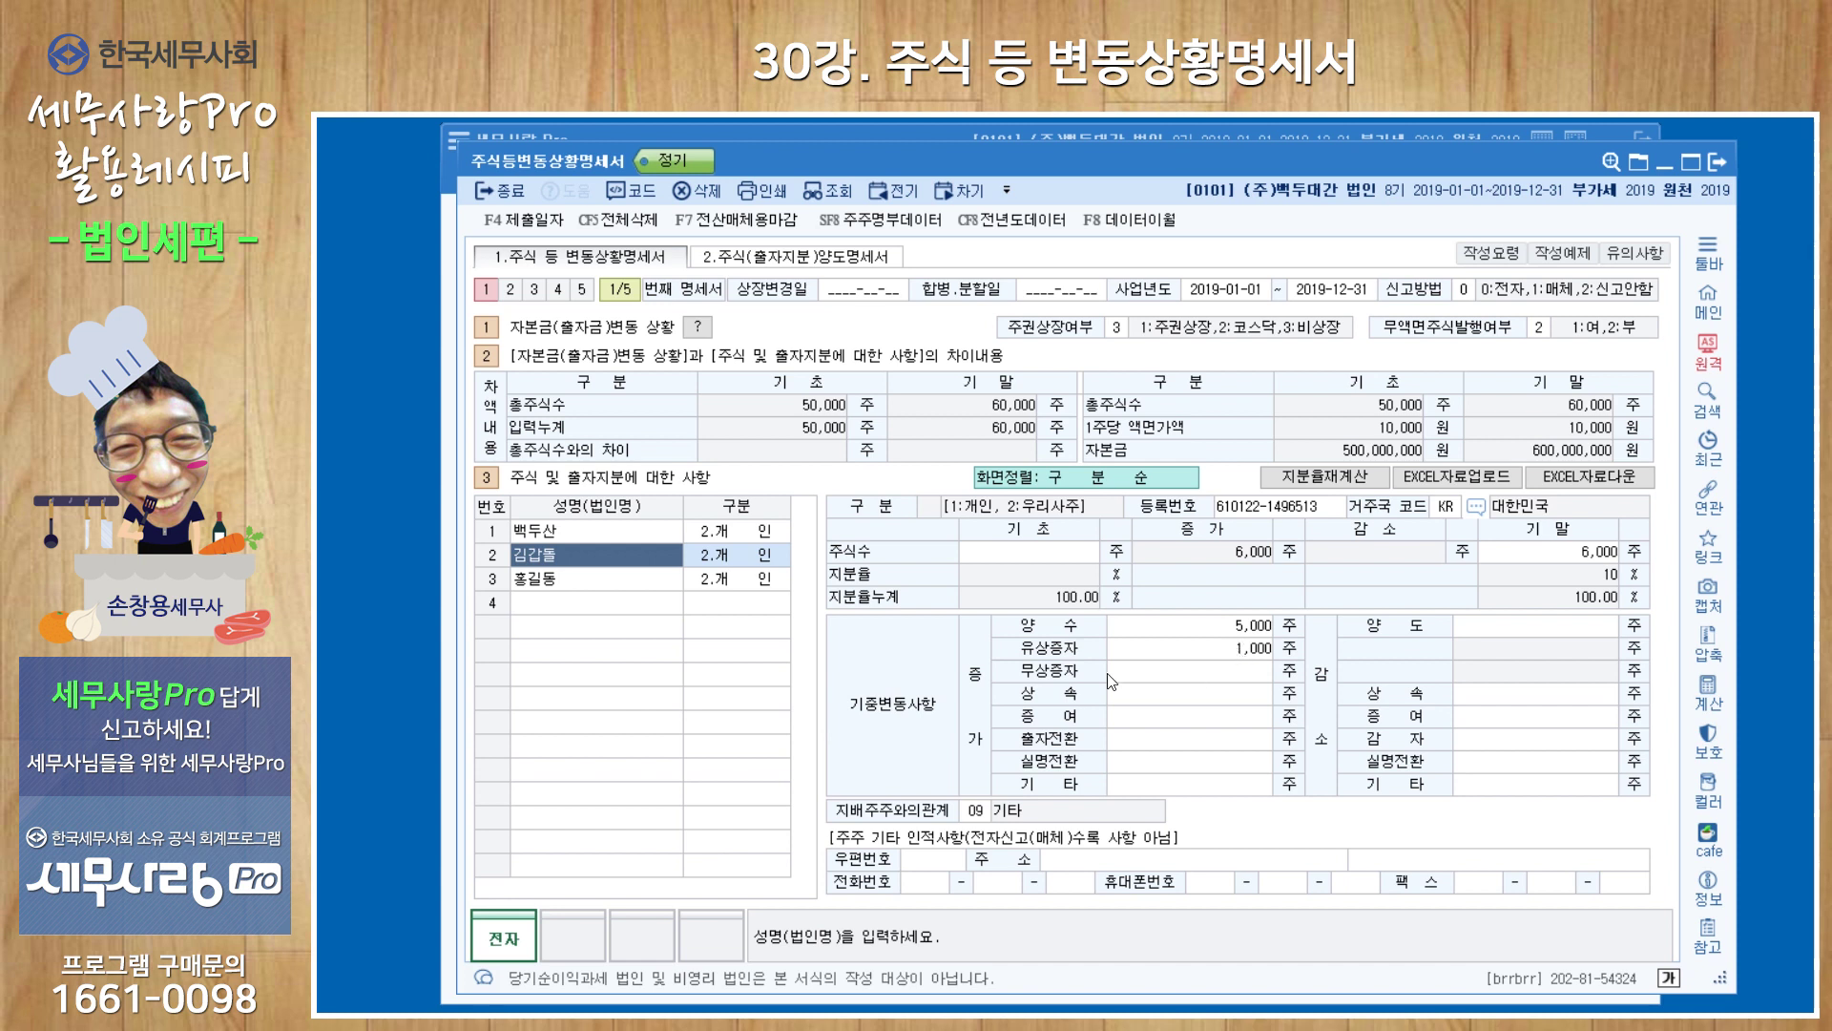
click(594, 531)
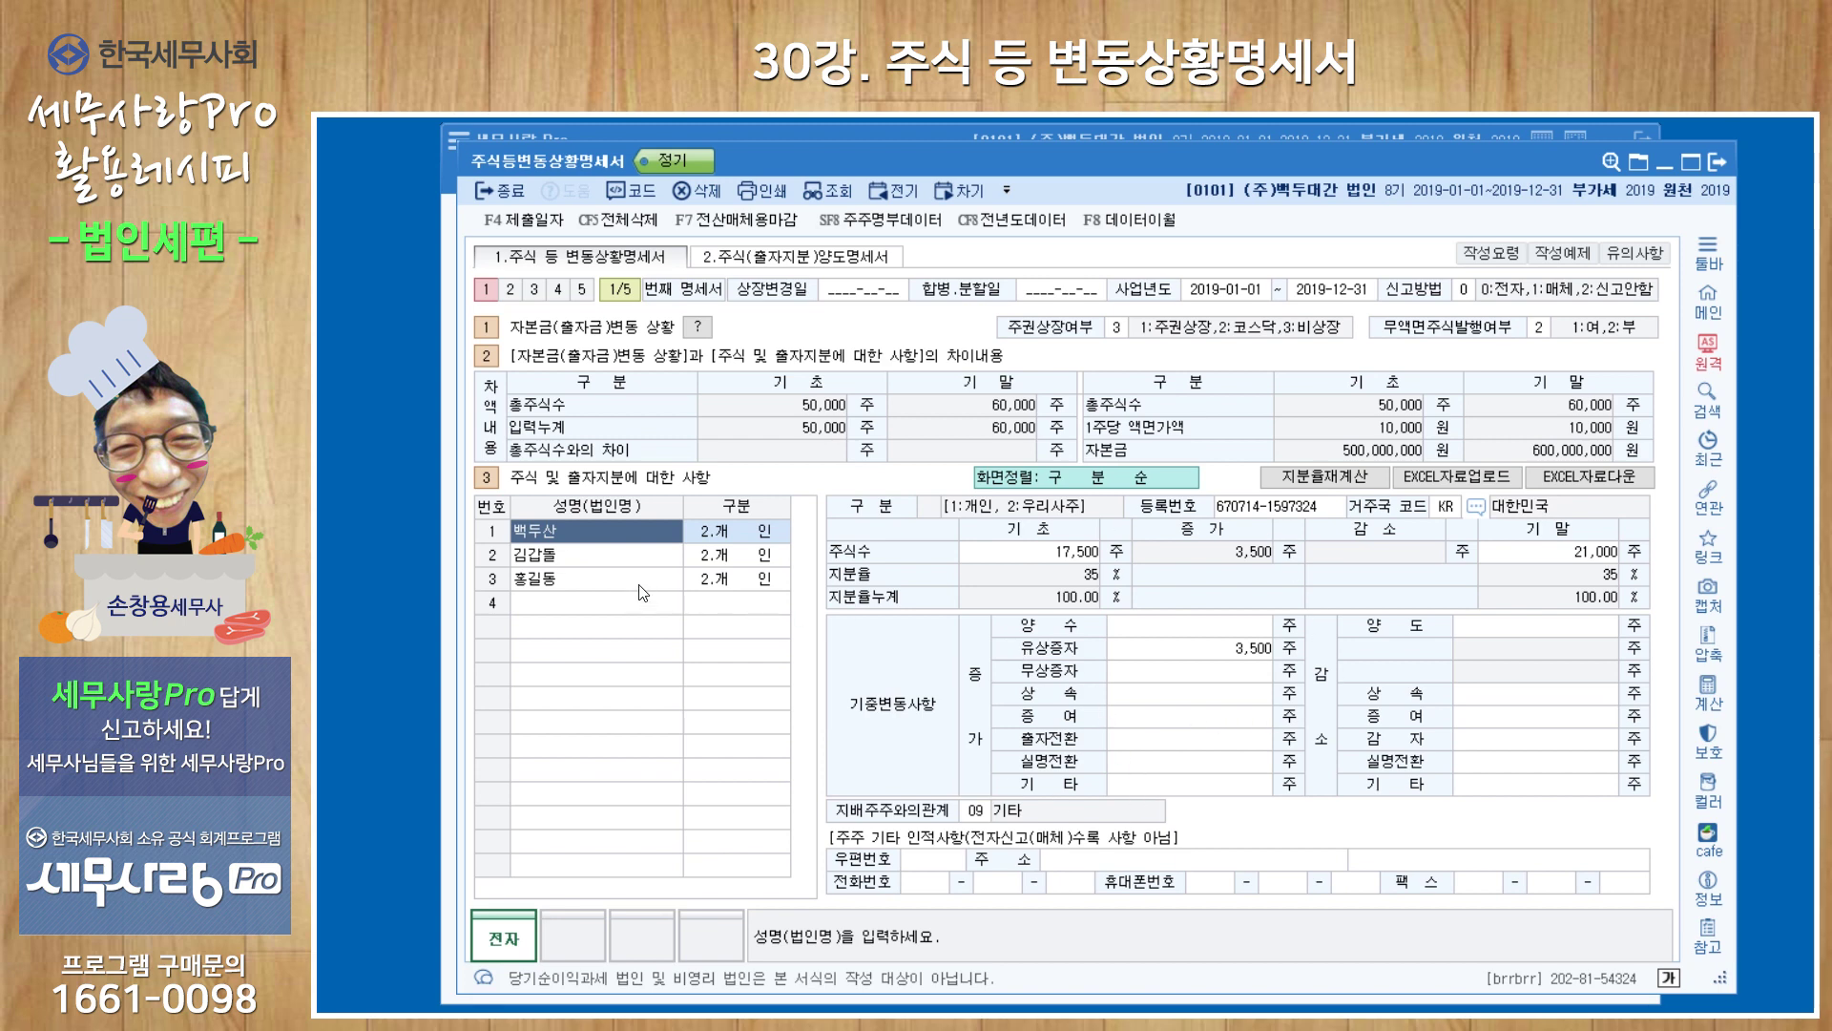
Review the first shareholder's registration number options and the third shareholder's relationship code to the controlling shareholder (지배주주와의관계).
click(1281, 515)
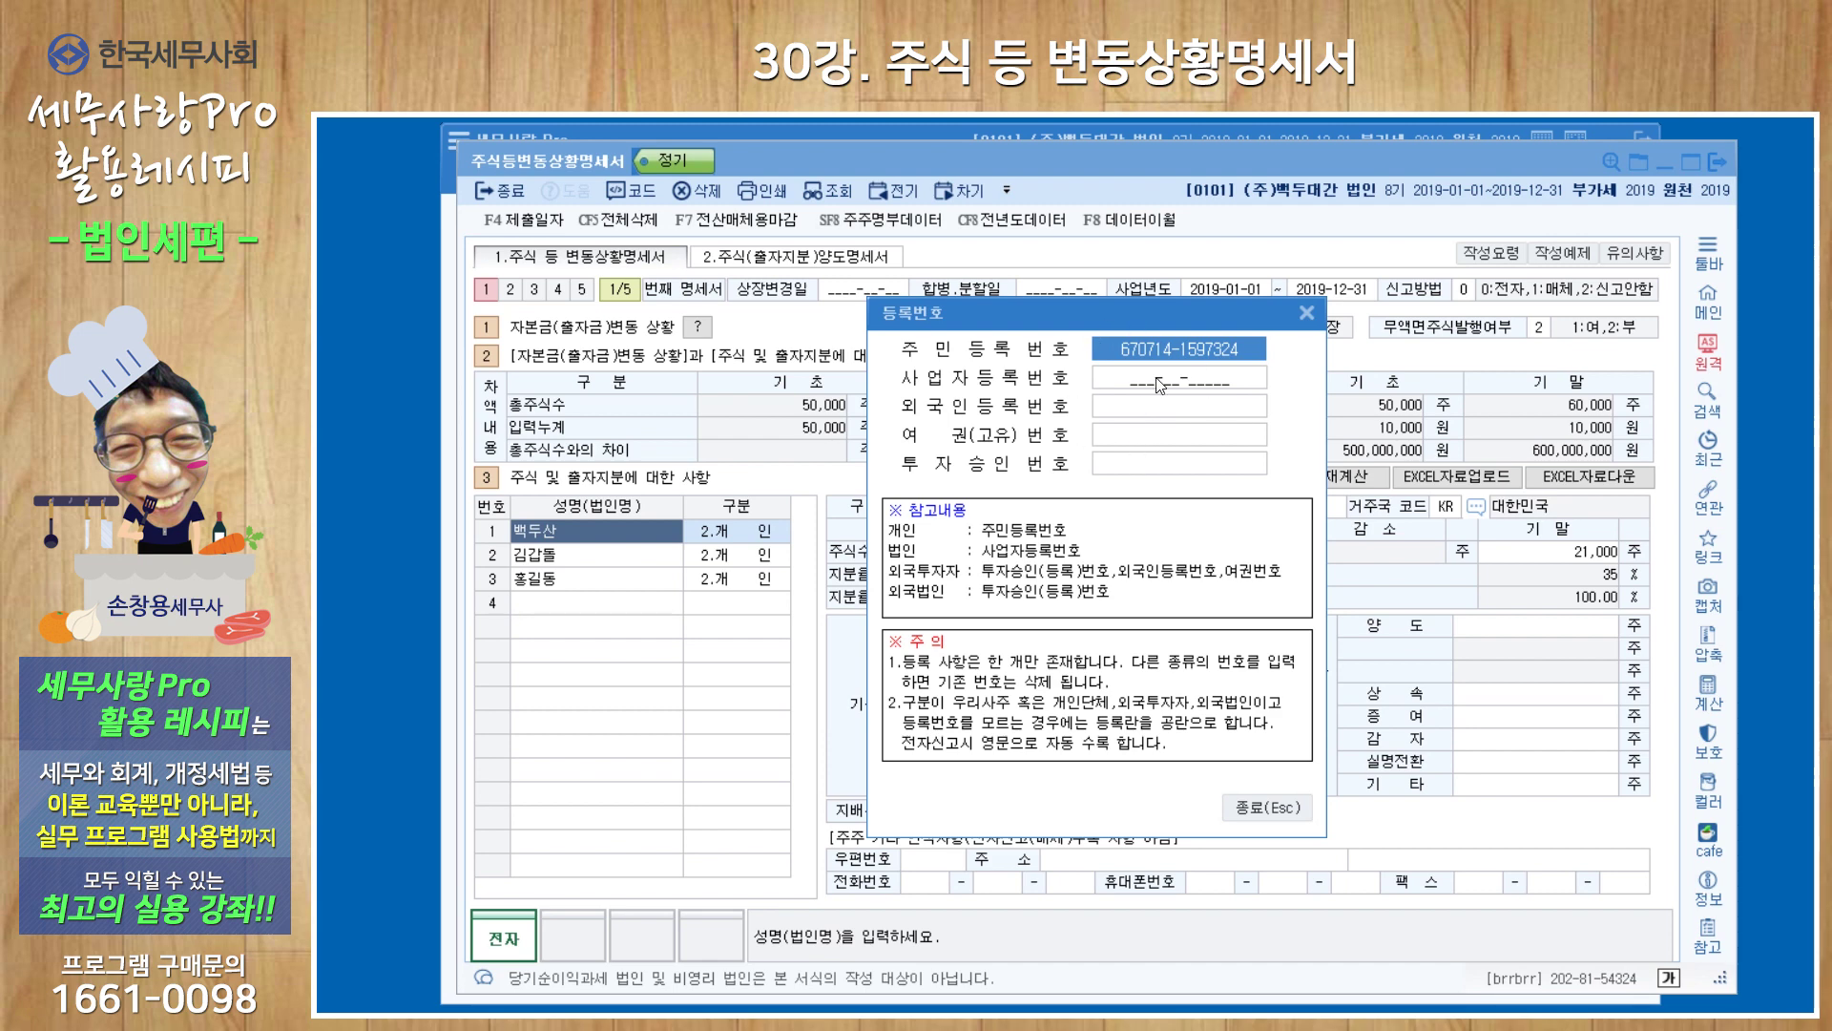
click(1306, 313)
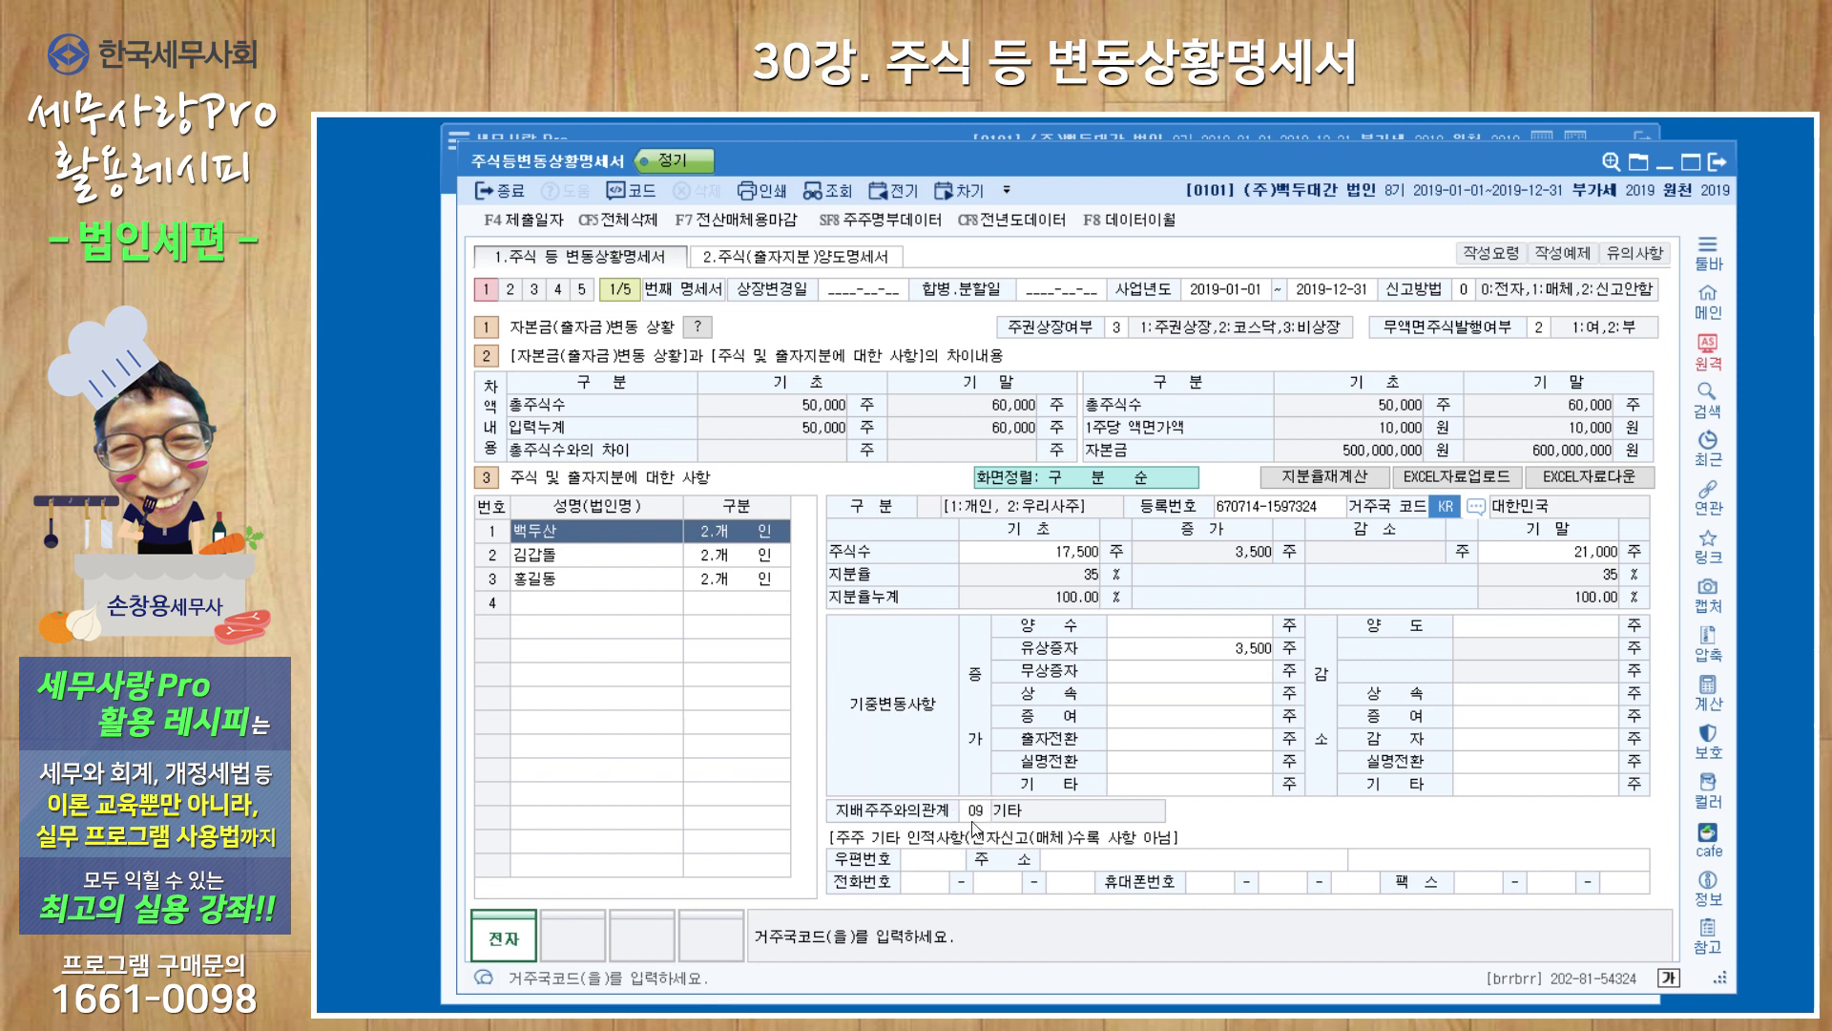
click(588, 586)
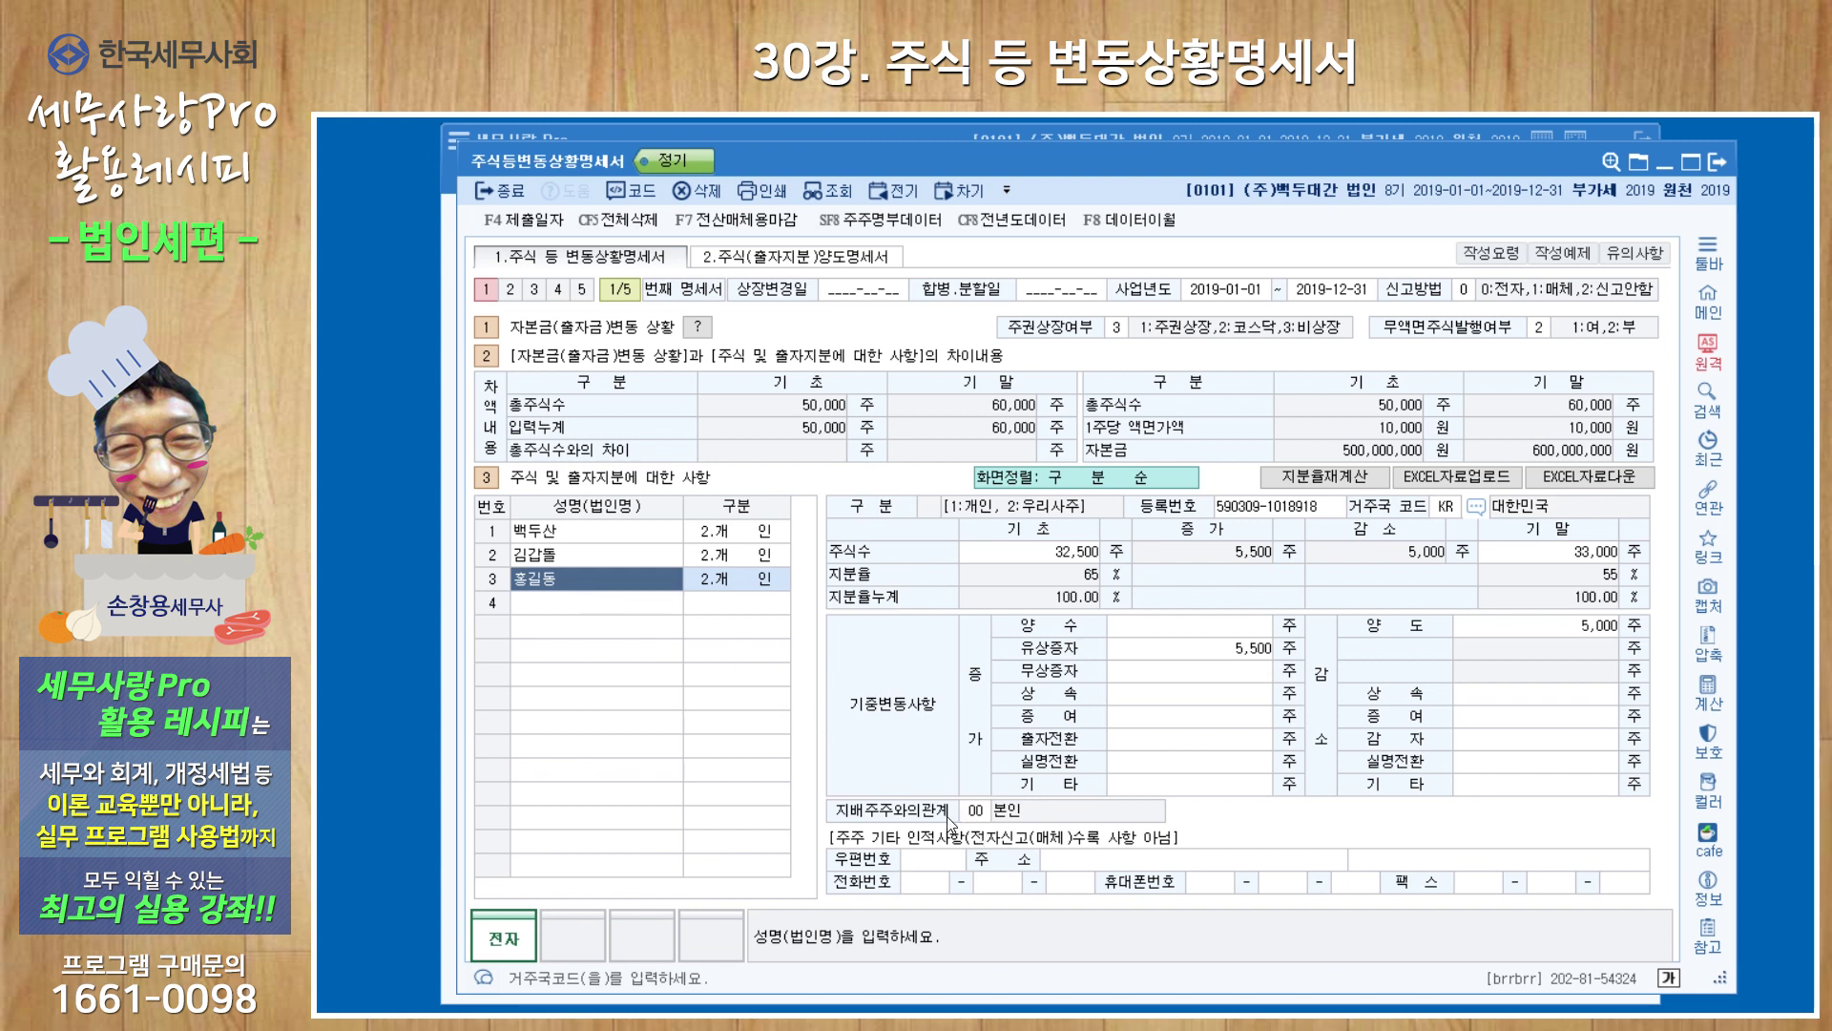
click(973, 817)
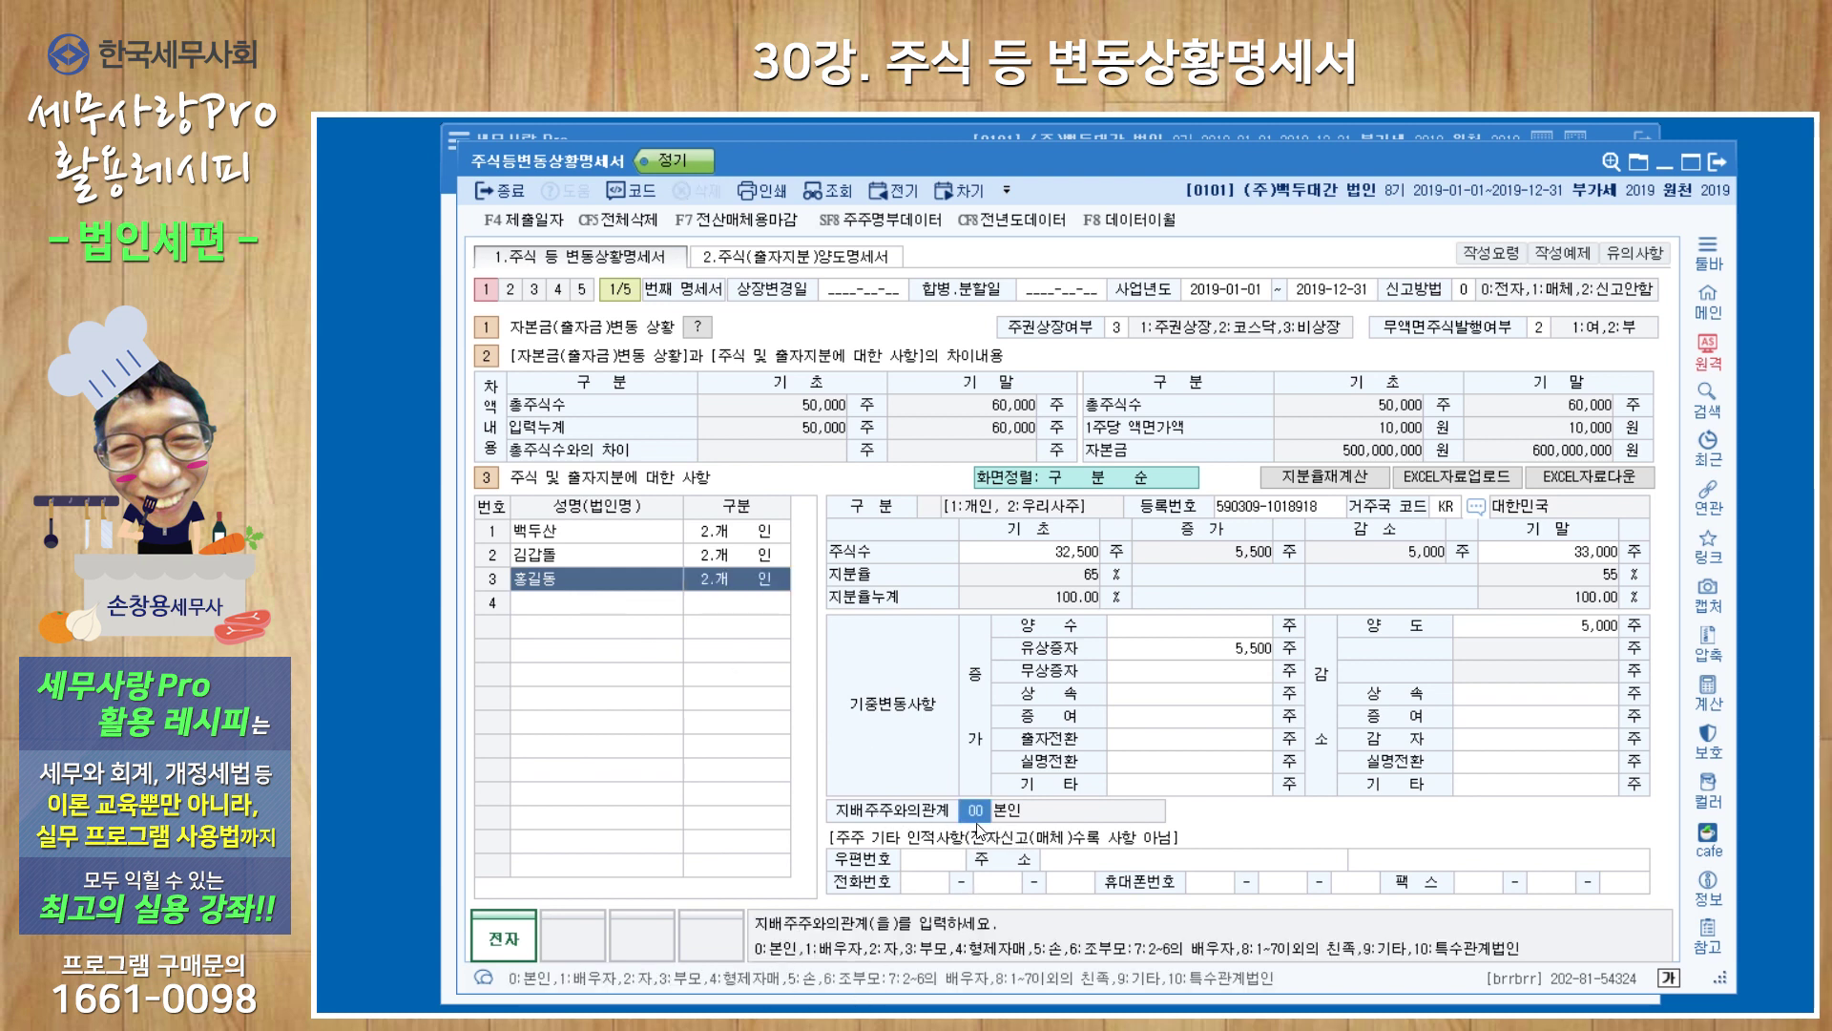
Go through all three shareholders' share changes, checking the third shareholder's transferred shares (양도) against the second shareholder's acquired shares.
click(614, 536)
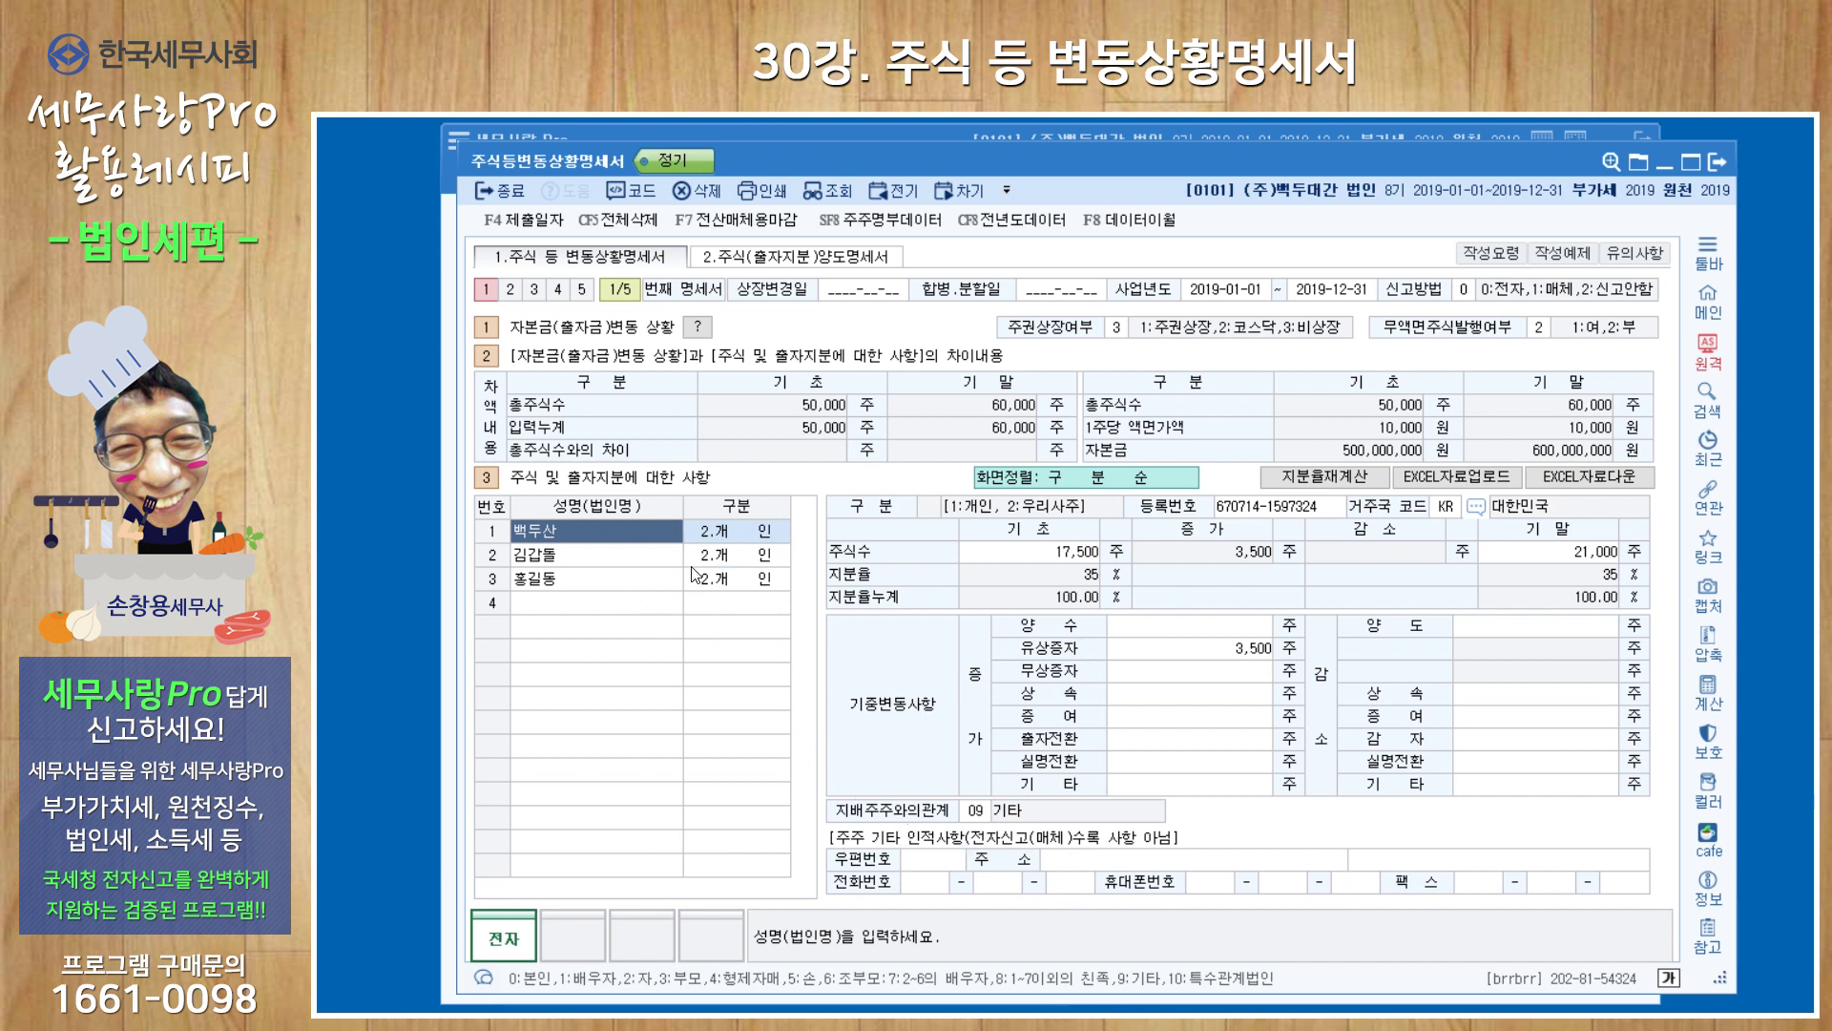
click(637, 561)
click(616, 586)
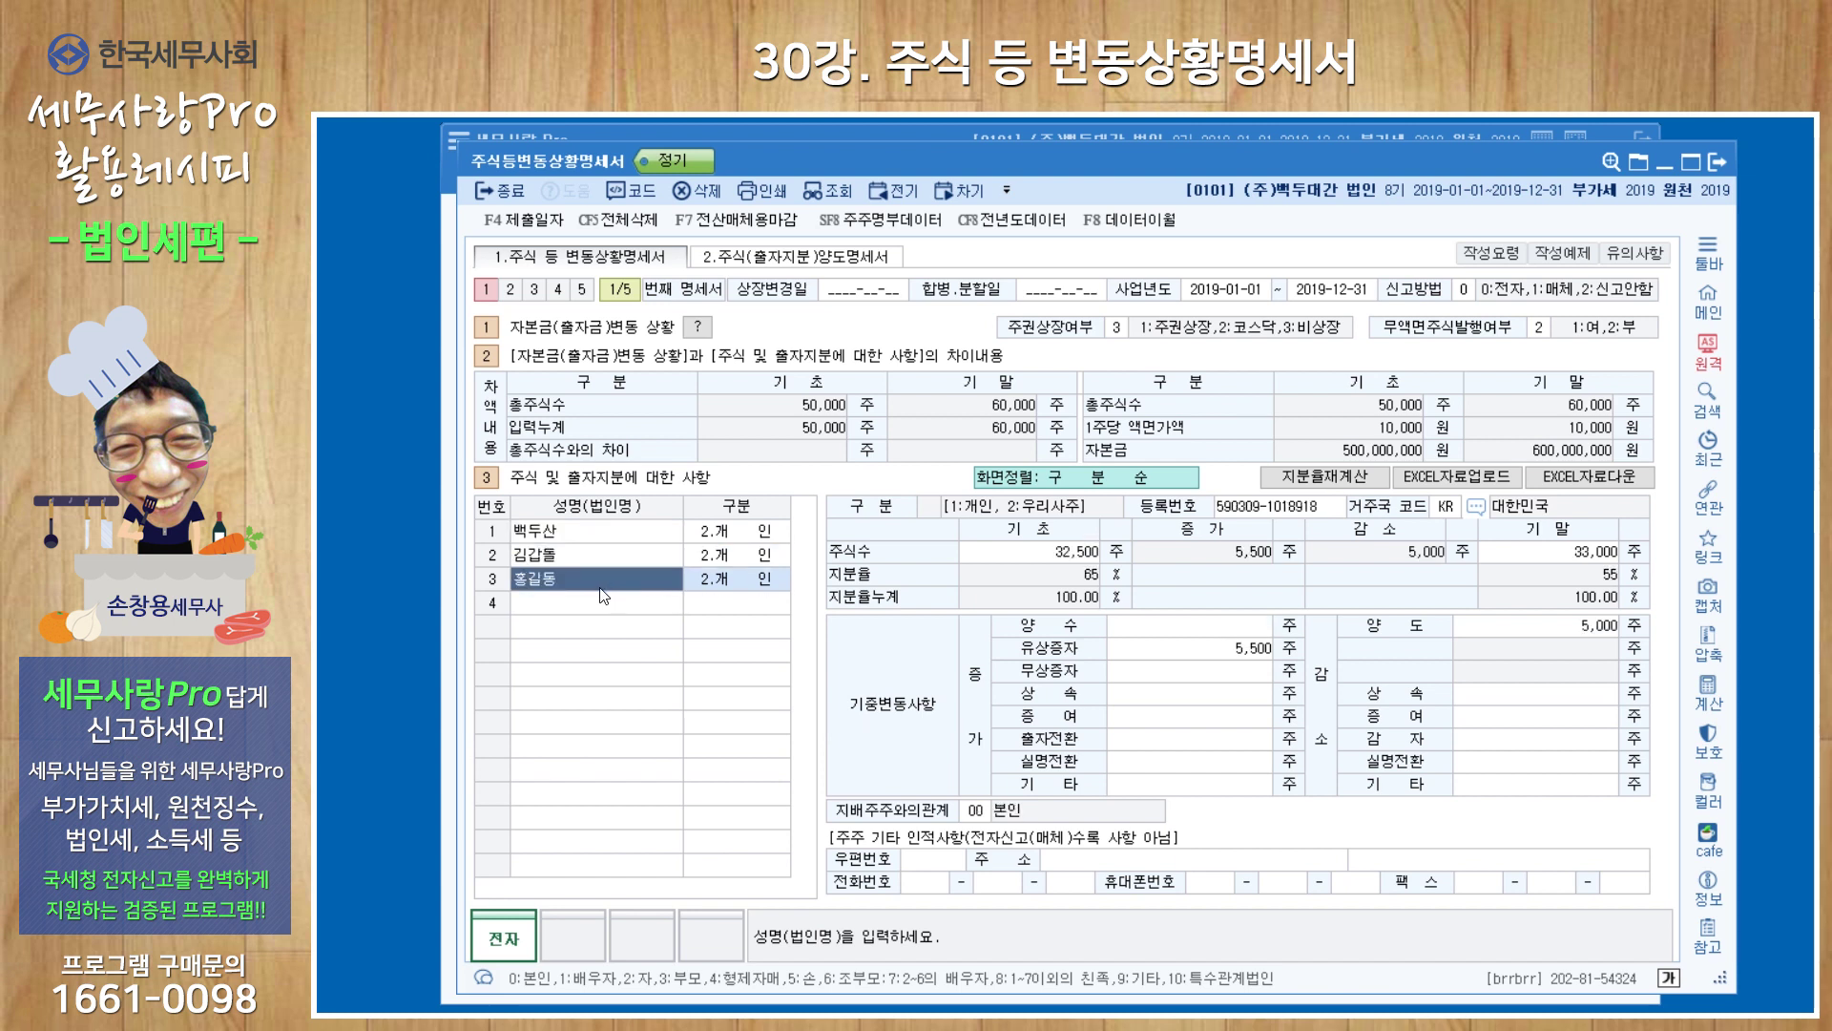
click(1518, 637)
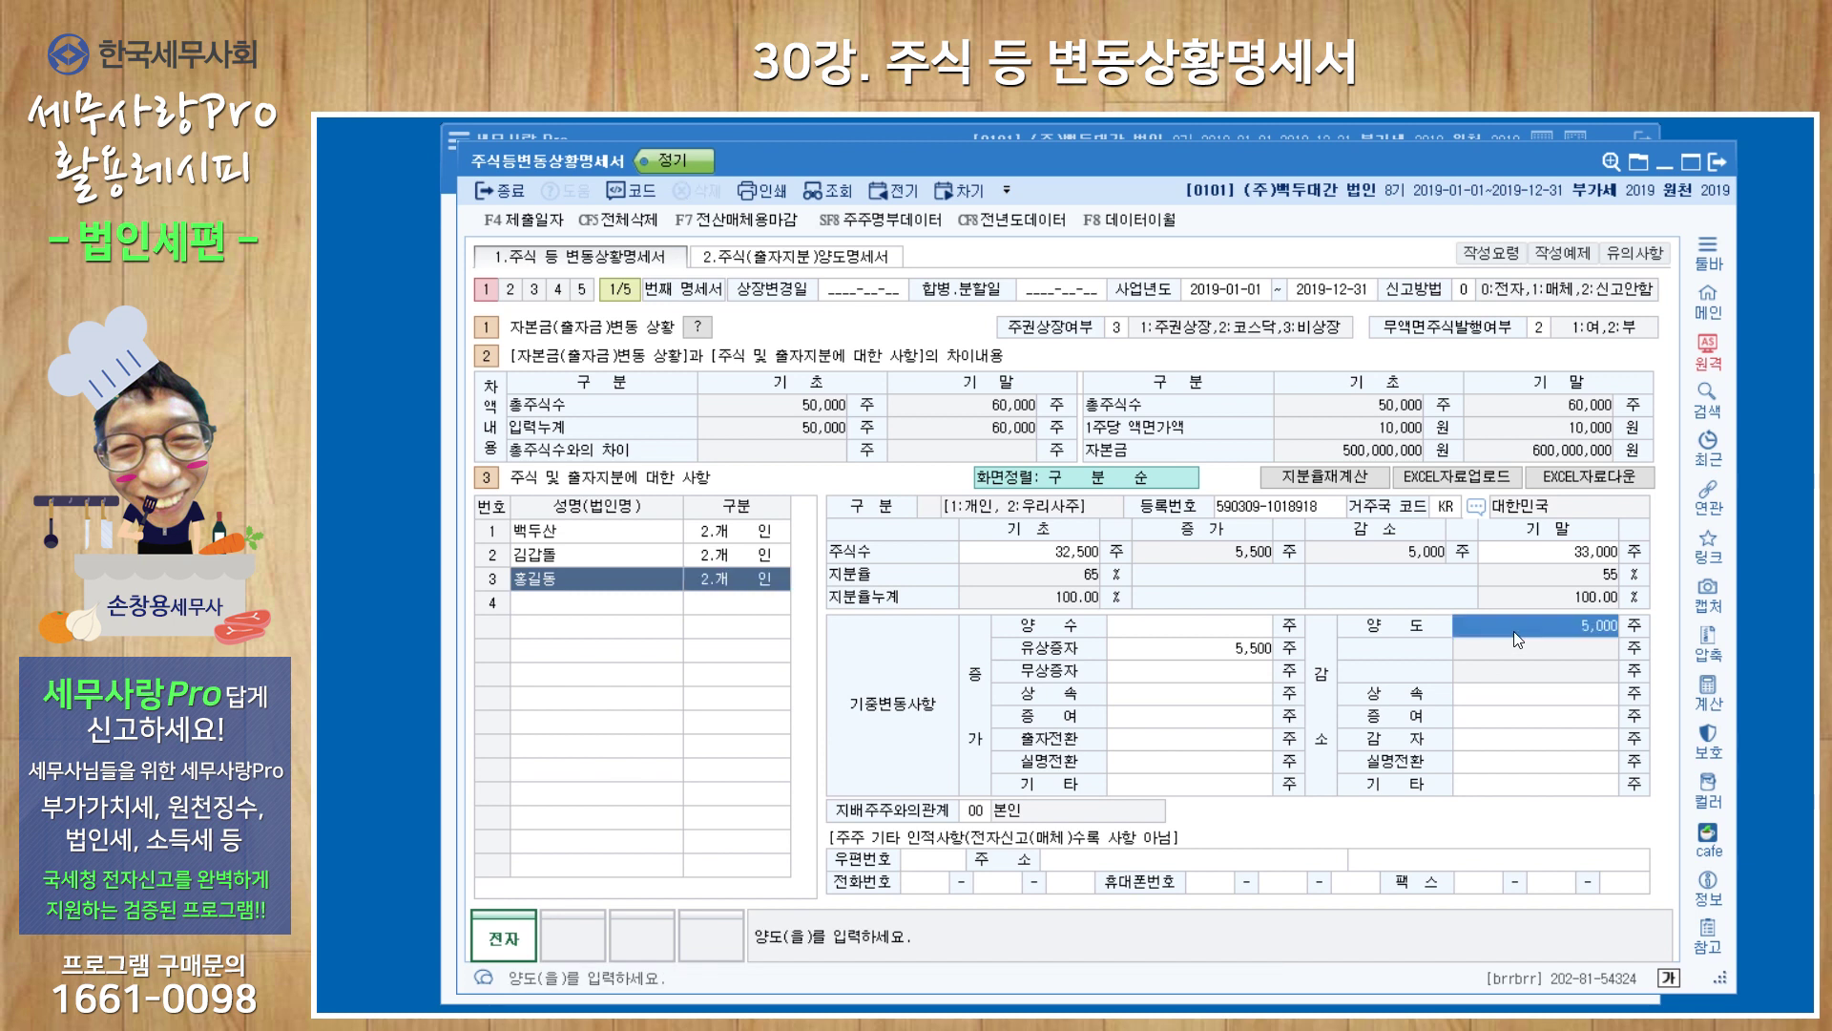
click(638, 563)
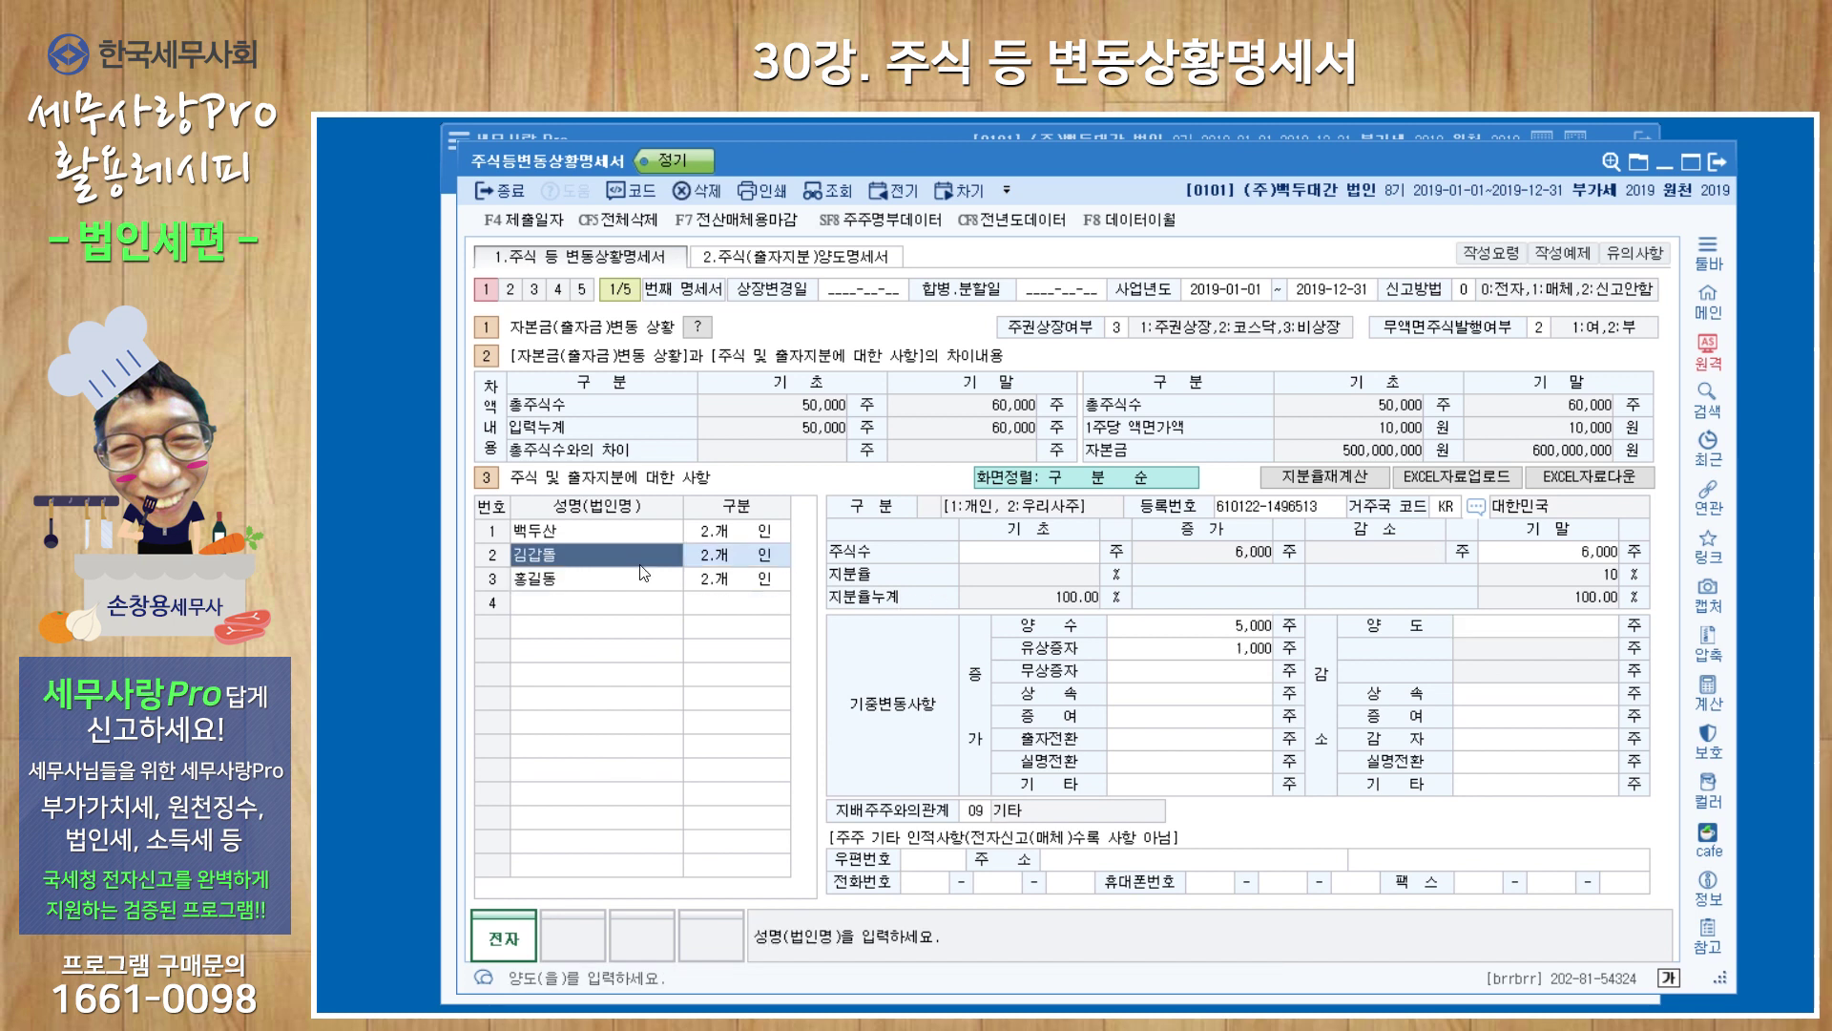
click(636, 585)
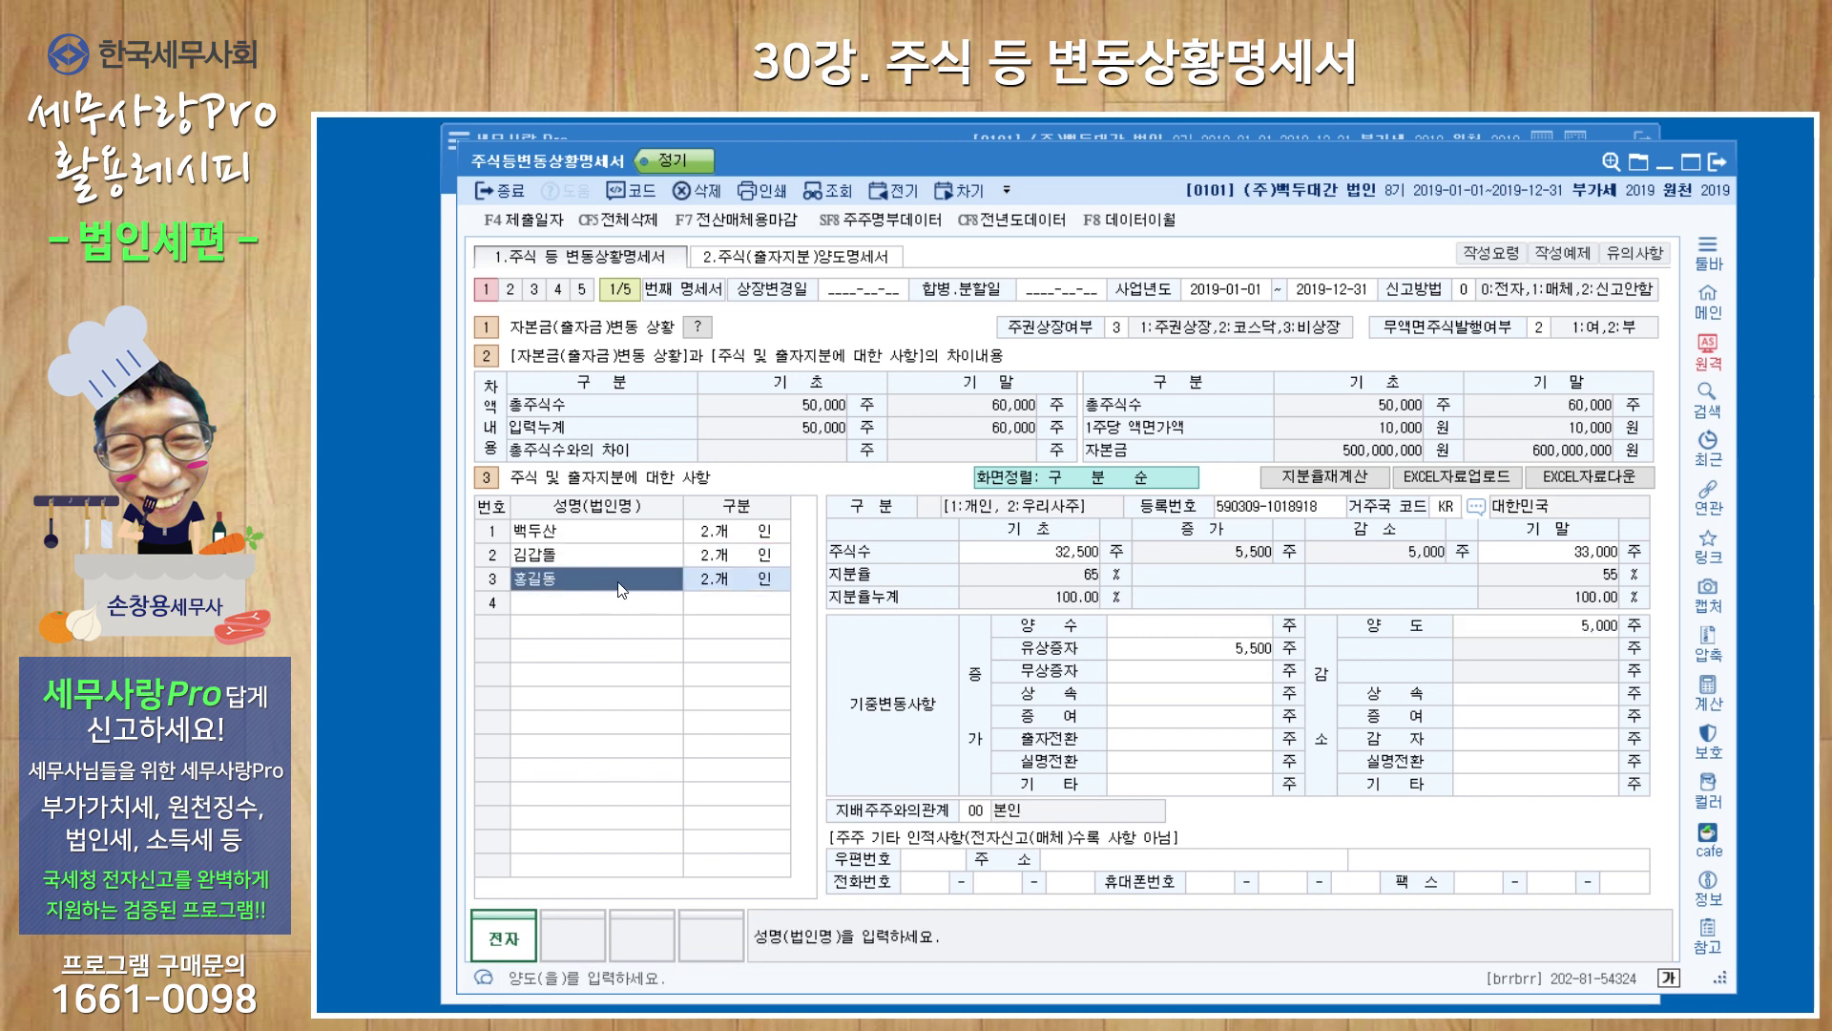
Review the transfer statement's (주식(출자지분)양도명세서) transfer date, share entries and share classification code, then return to the share change statement.
click(773, 270)
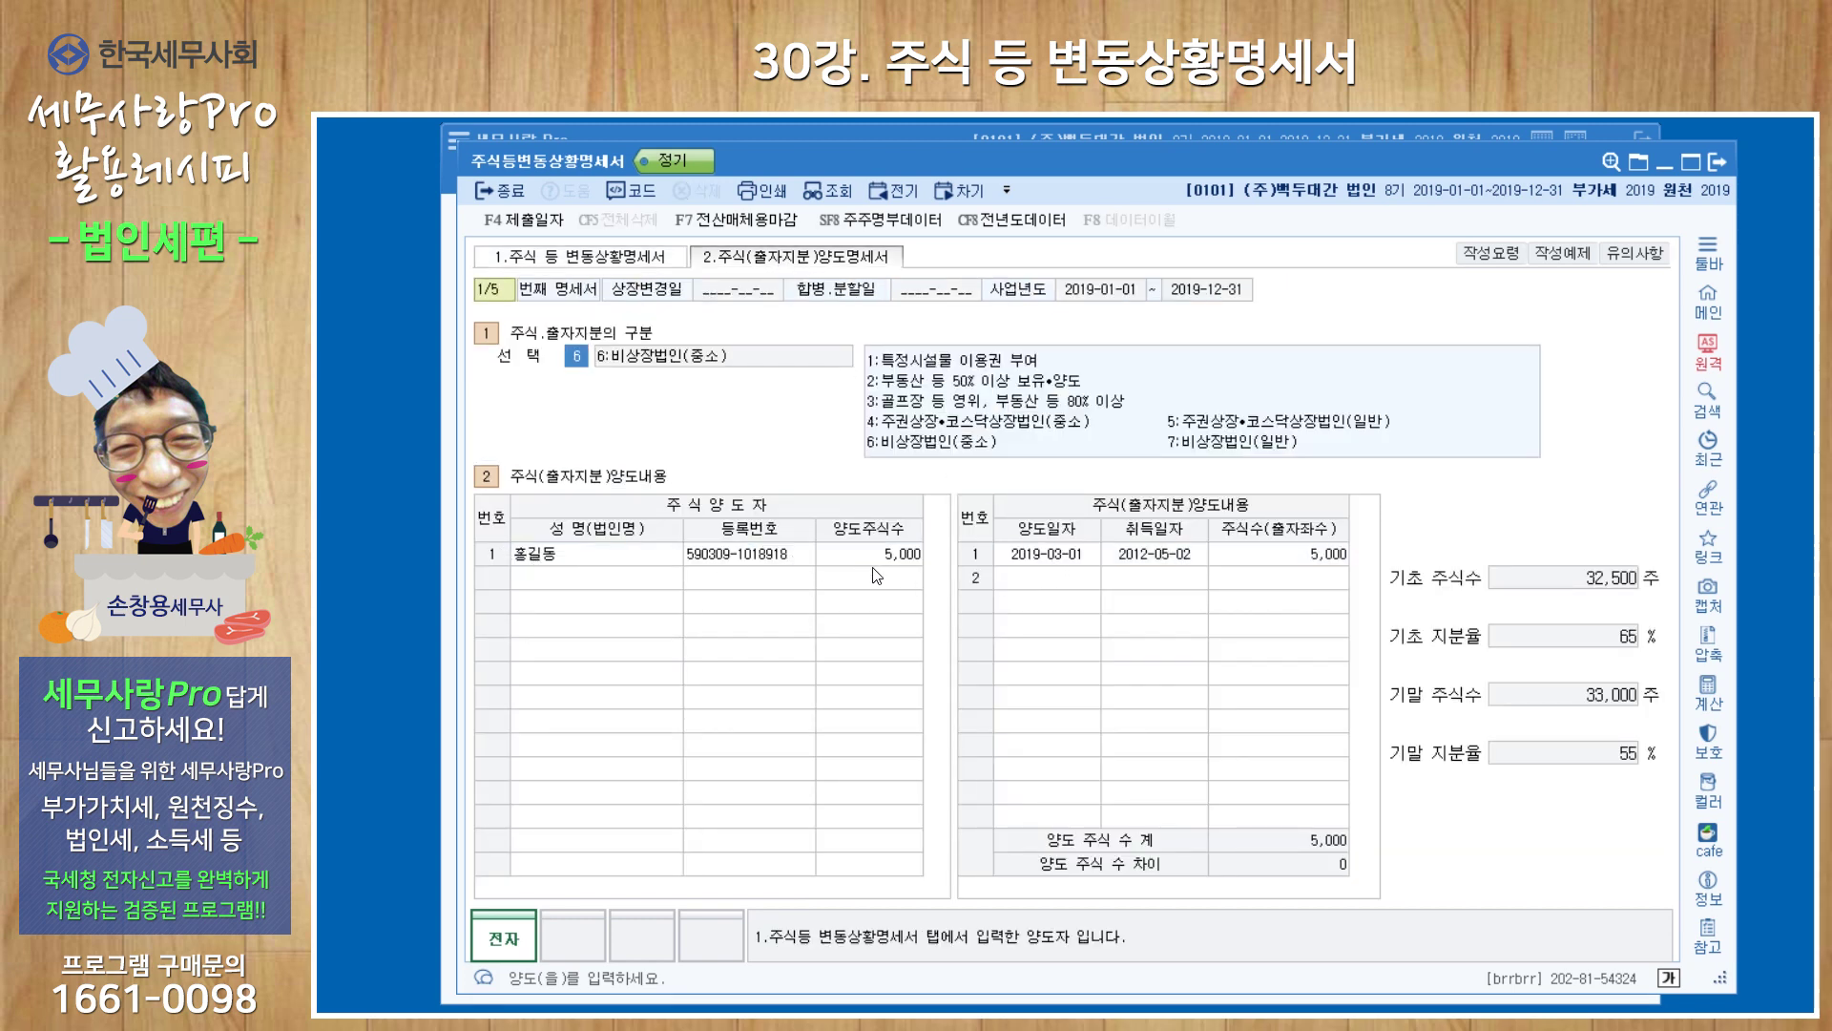
click(1068, 560)
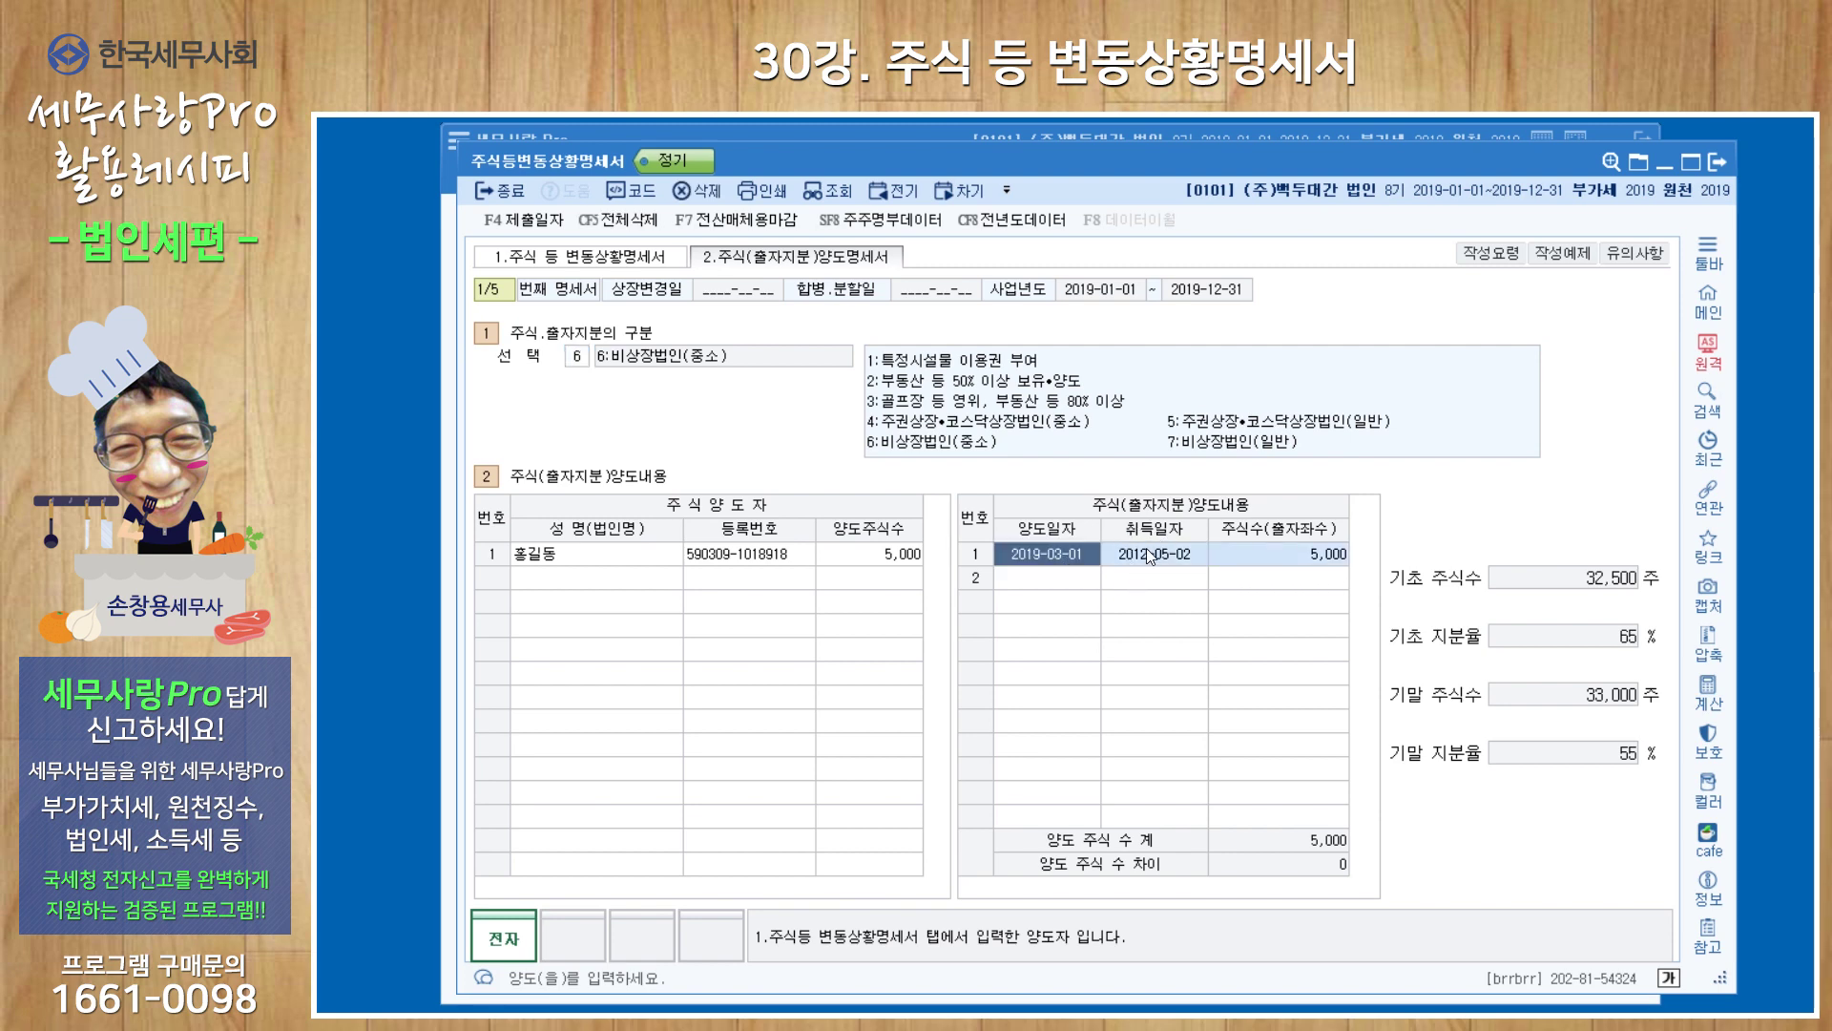
click(1326, 576)
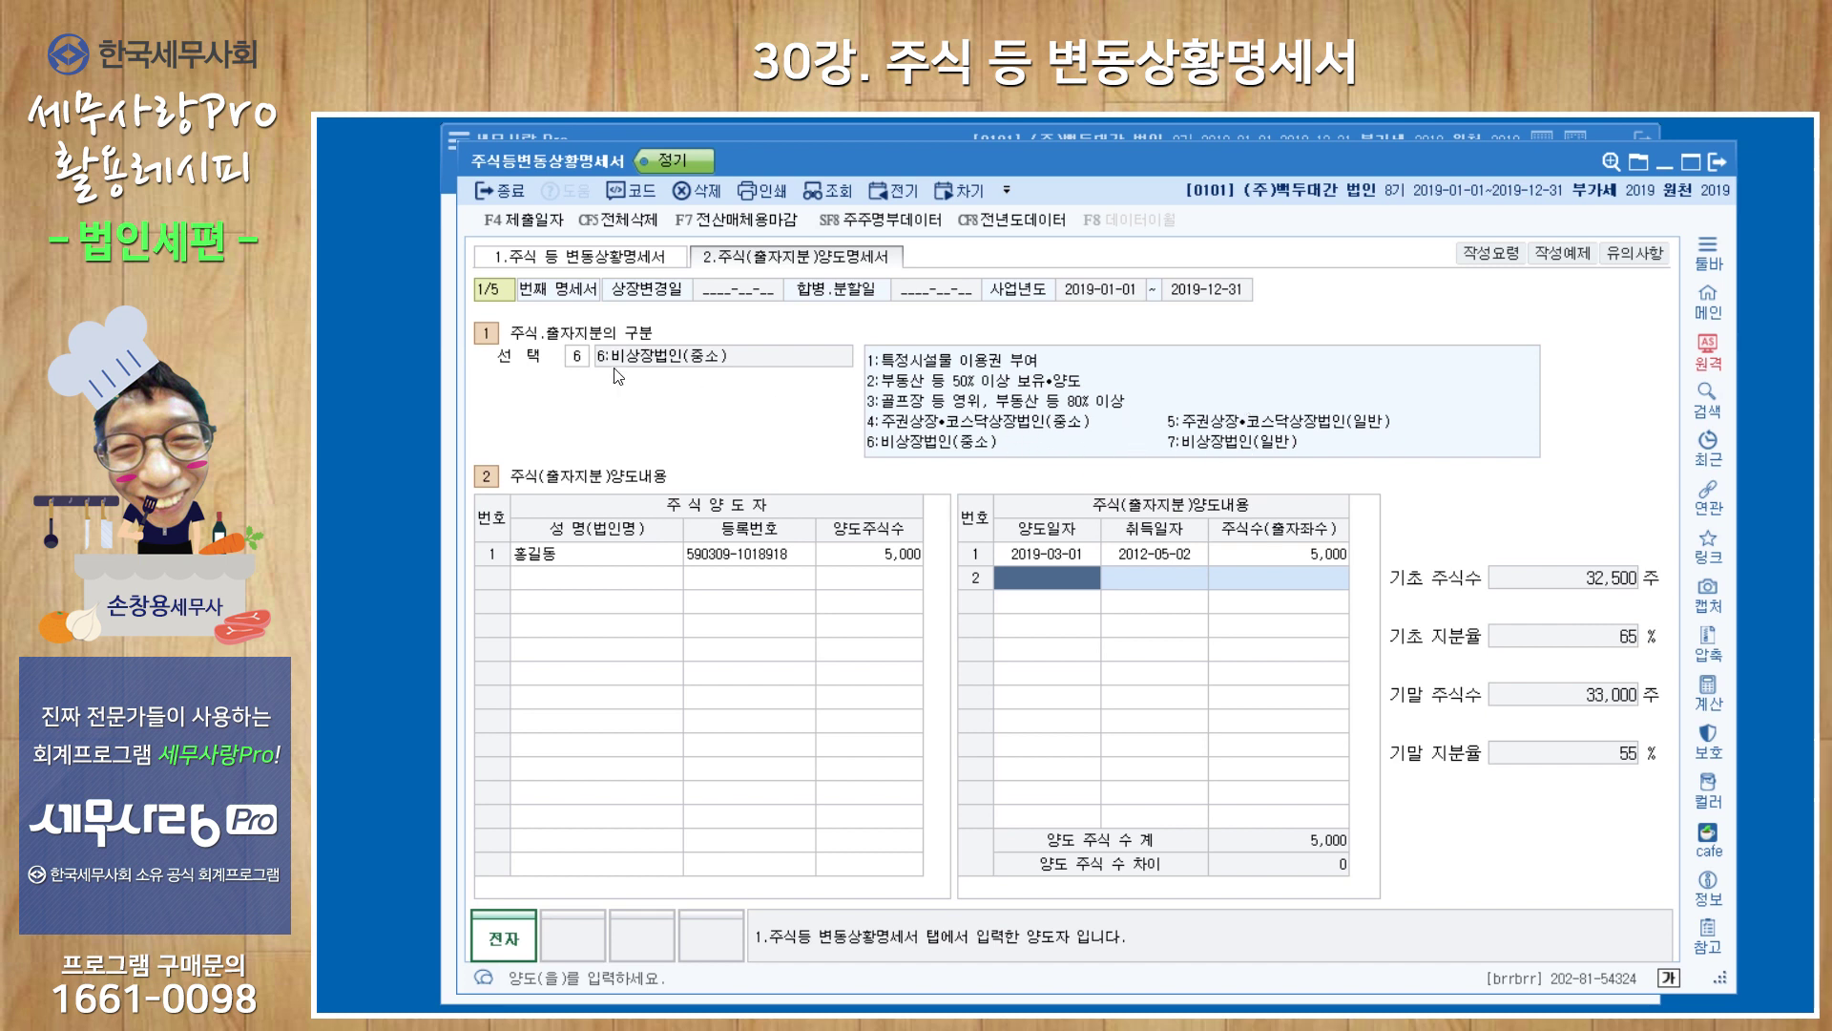
click(575, 360)
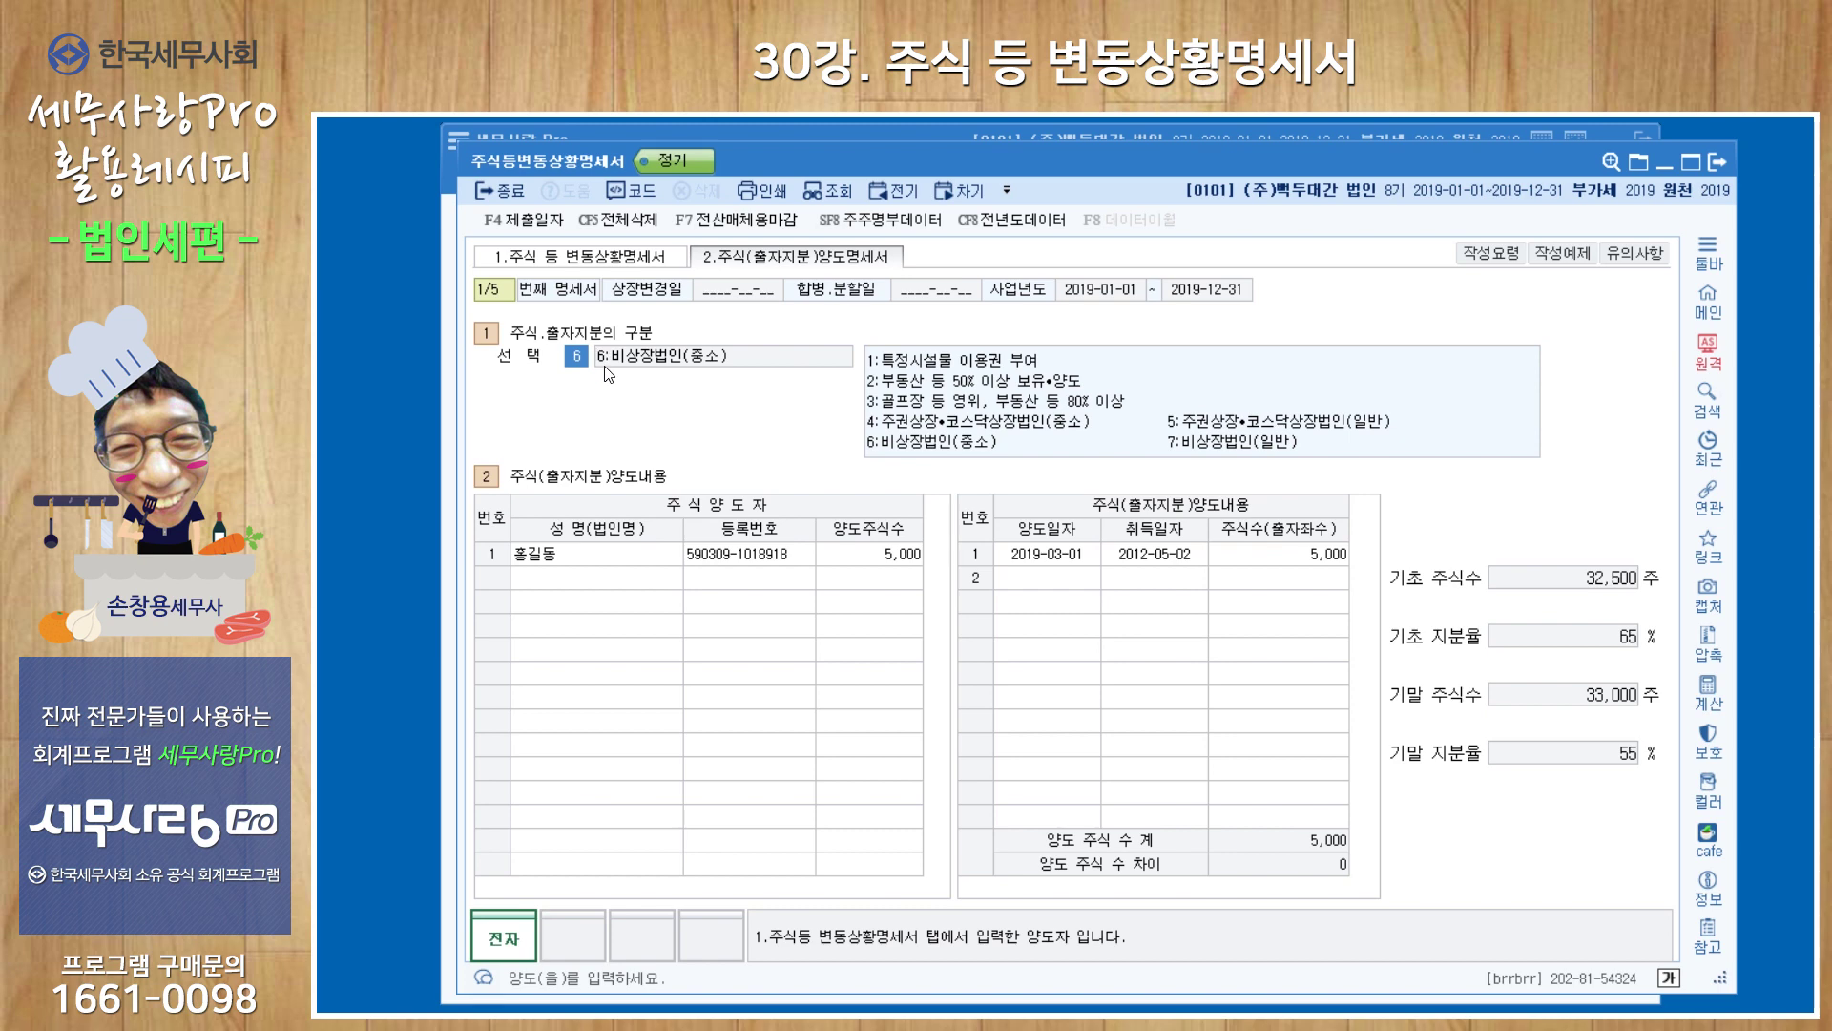
click(630, 265)
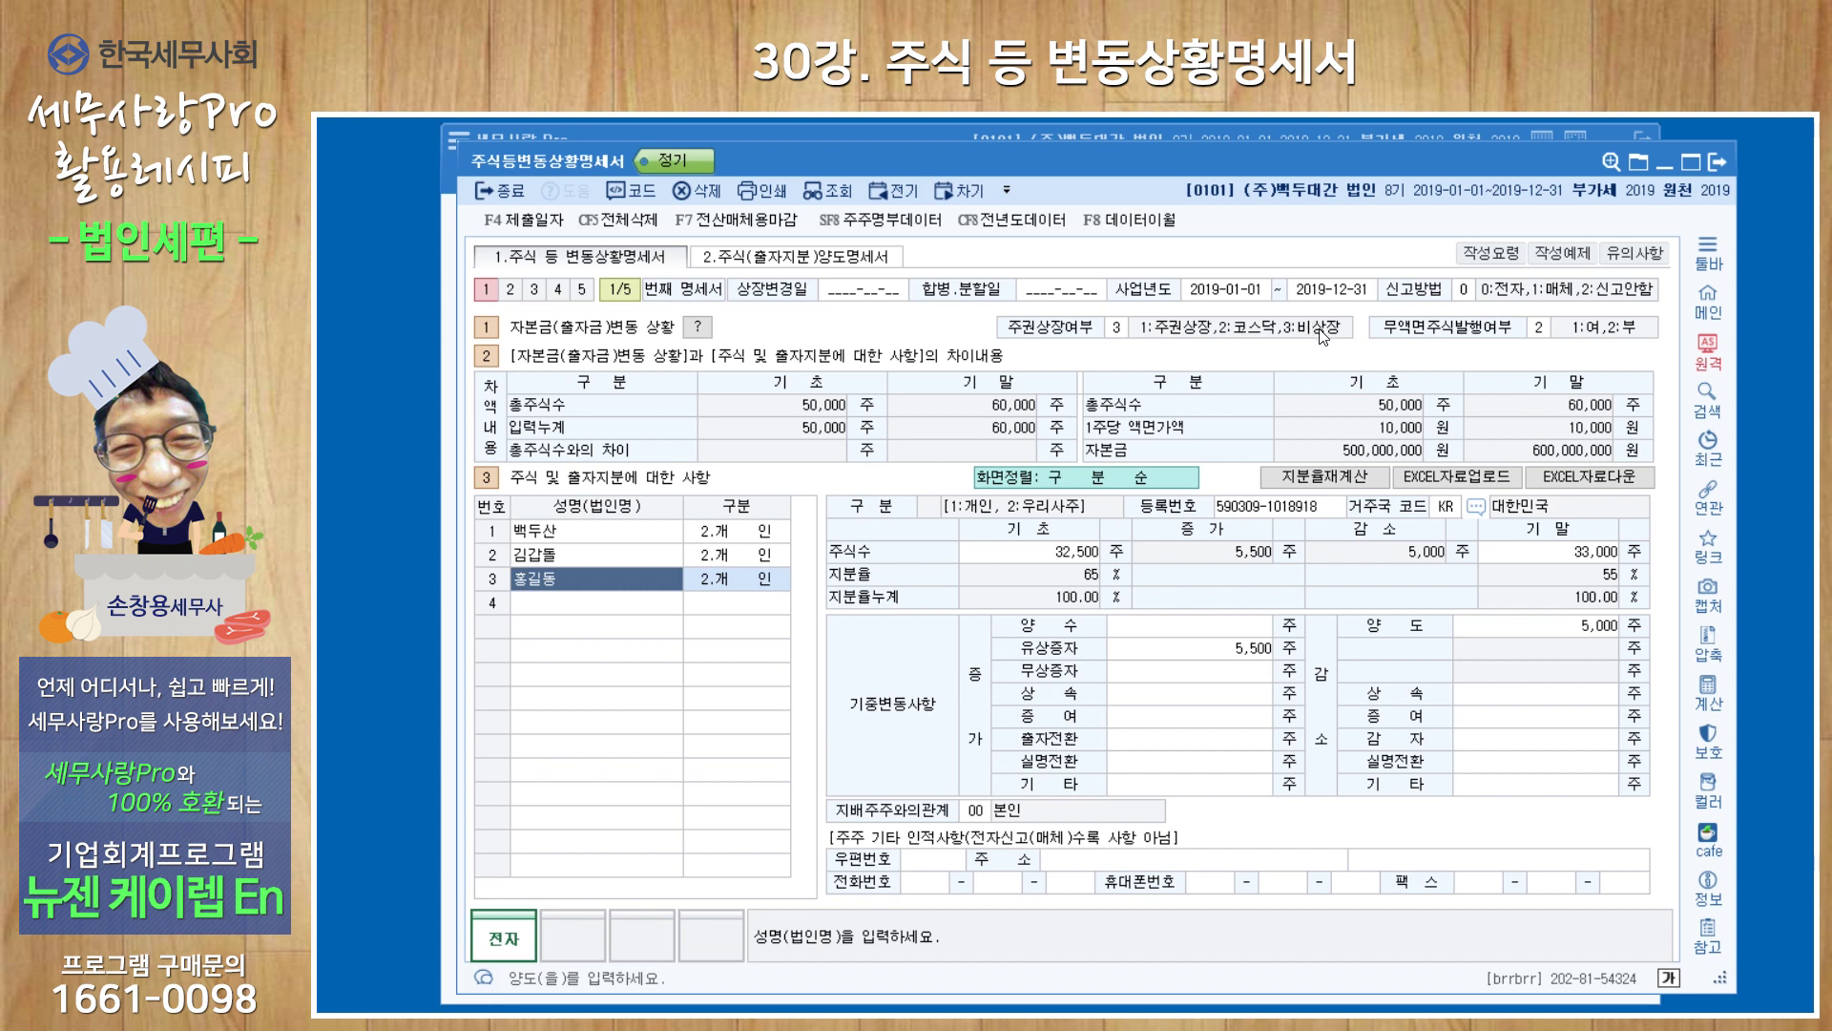
Check the stock listing status (주권상장여부) and the share transfer statement (주식(출자지분)양도명세서), then close the share change form.
click(1117, 327)
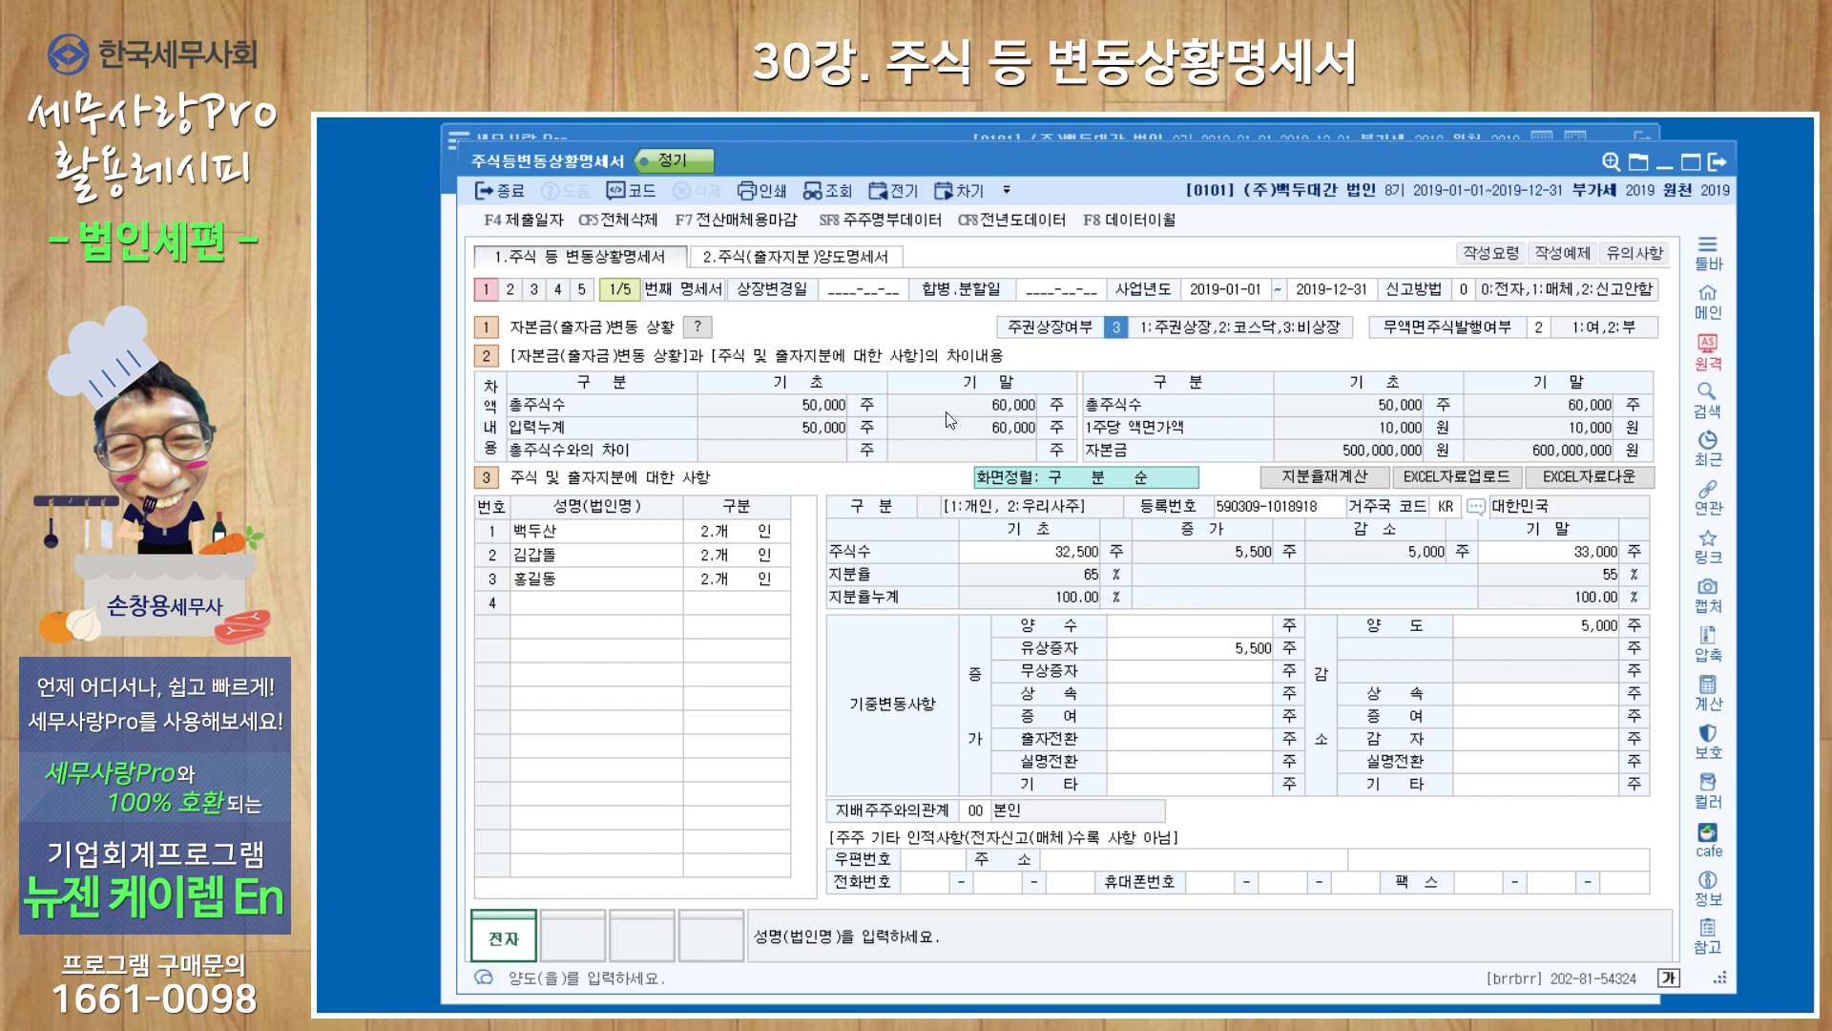
click(858, 257)
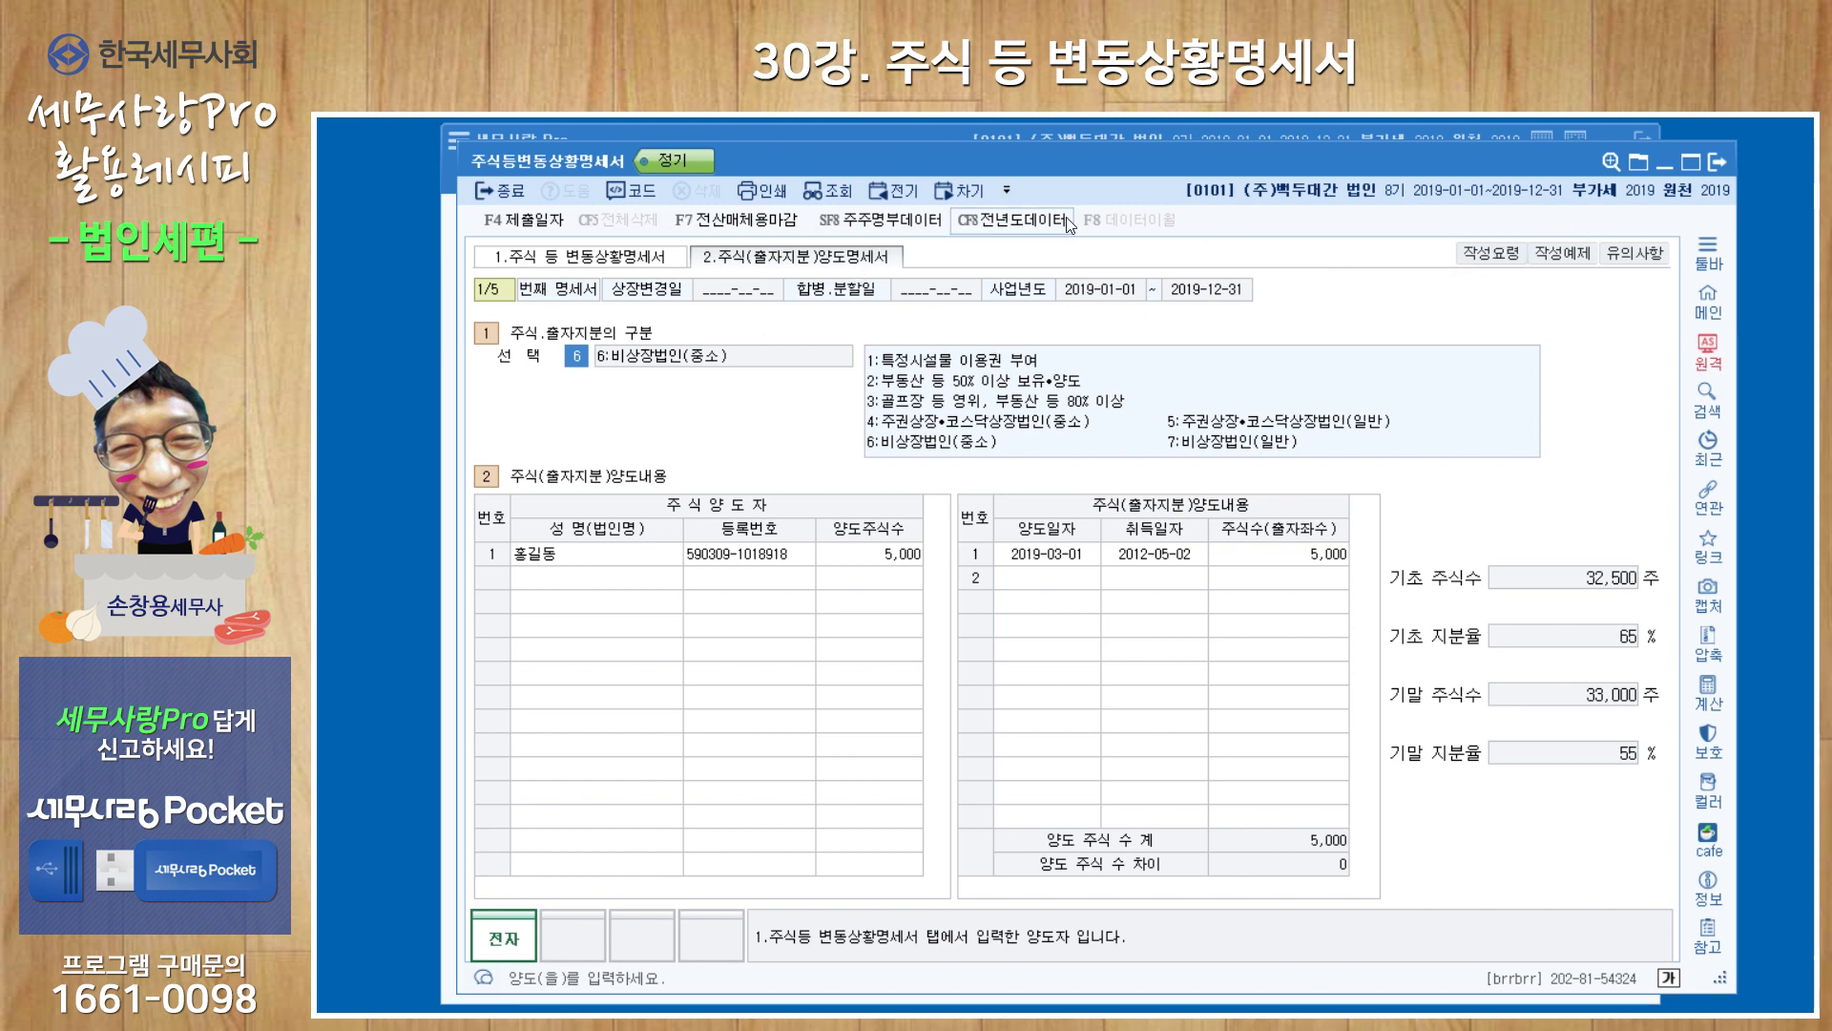
click(1717, 164)
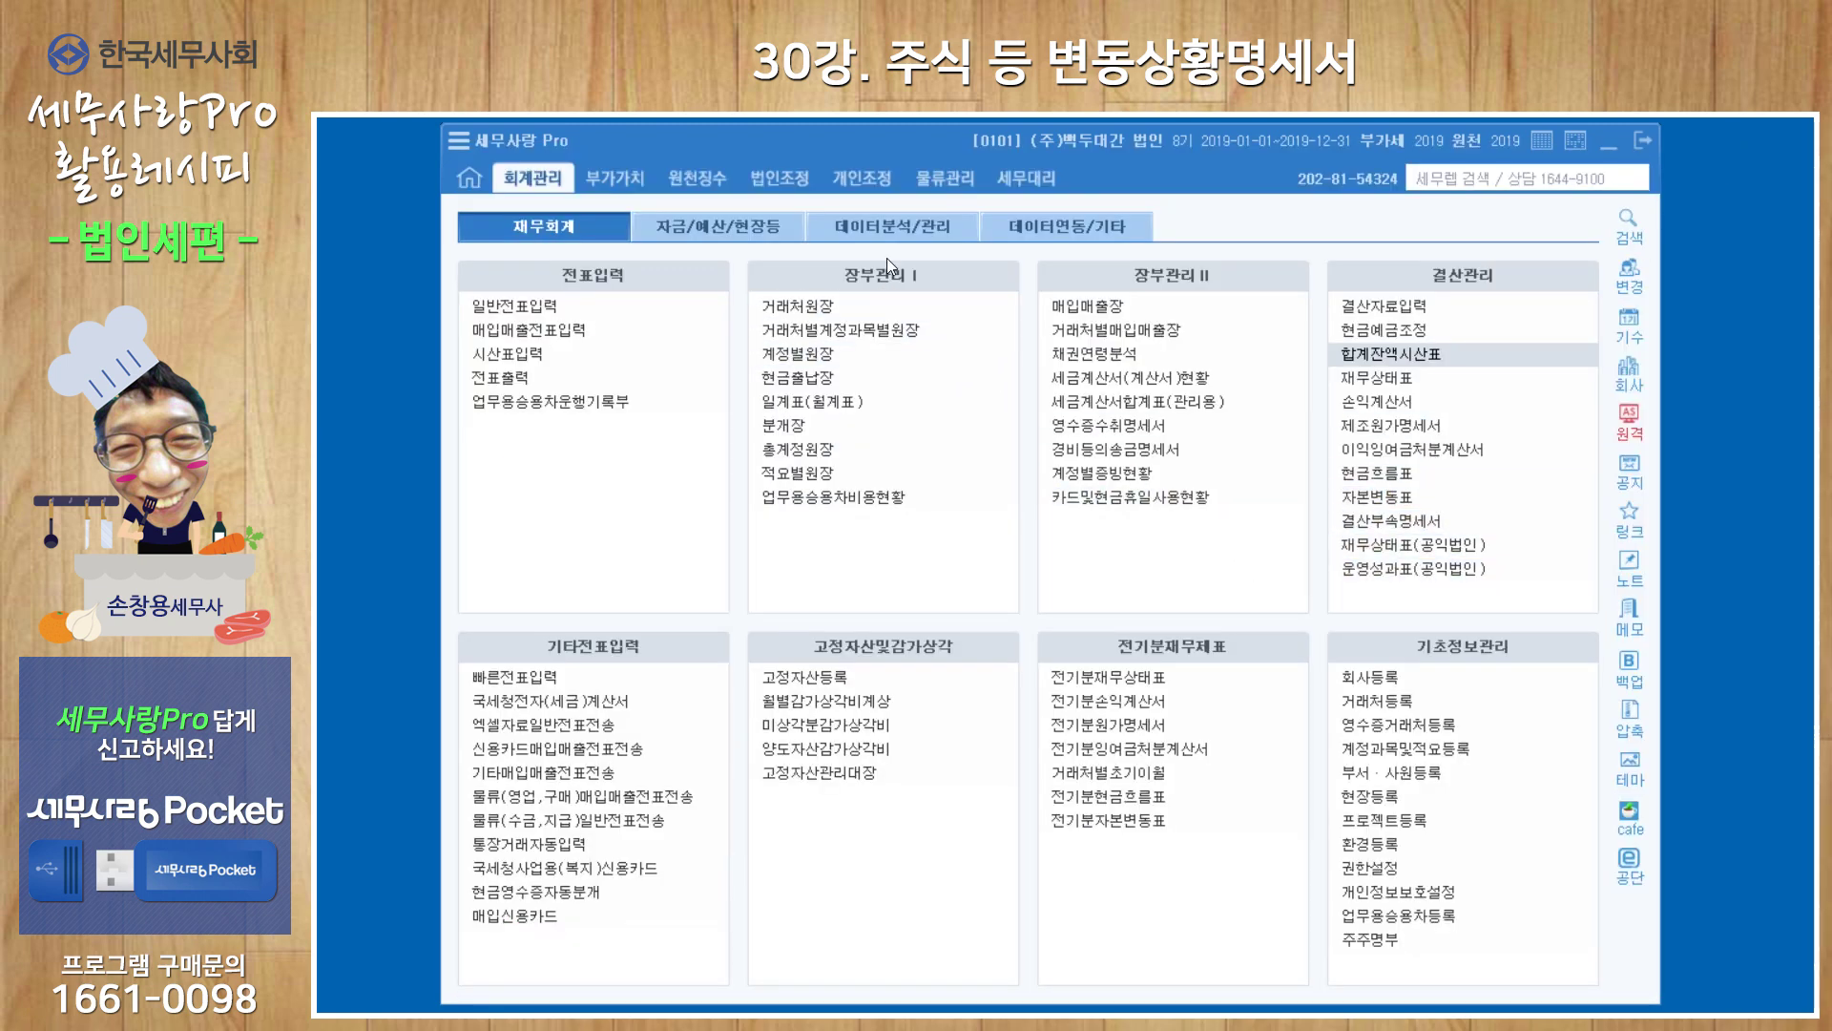
Set (23)주식변동 to 1.여 in the corporate tax return (법인세과세표준및세액신고서) and close the return.
click(774, 187)
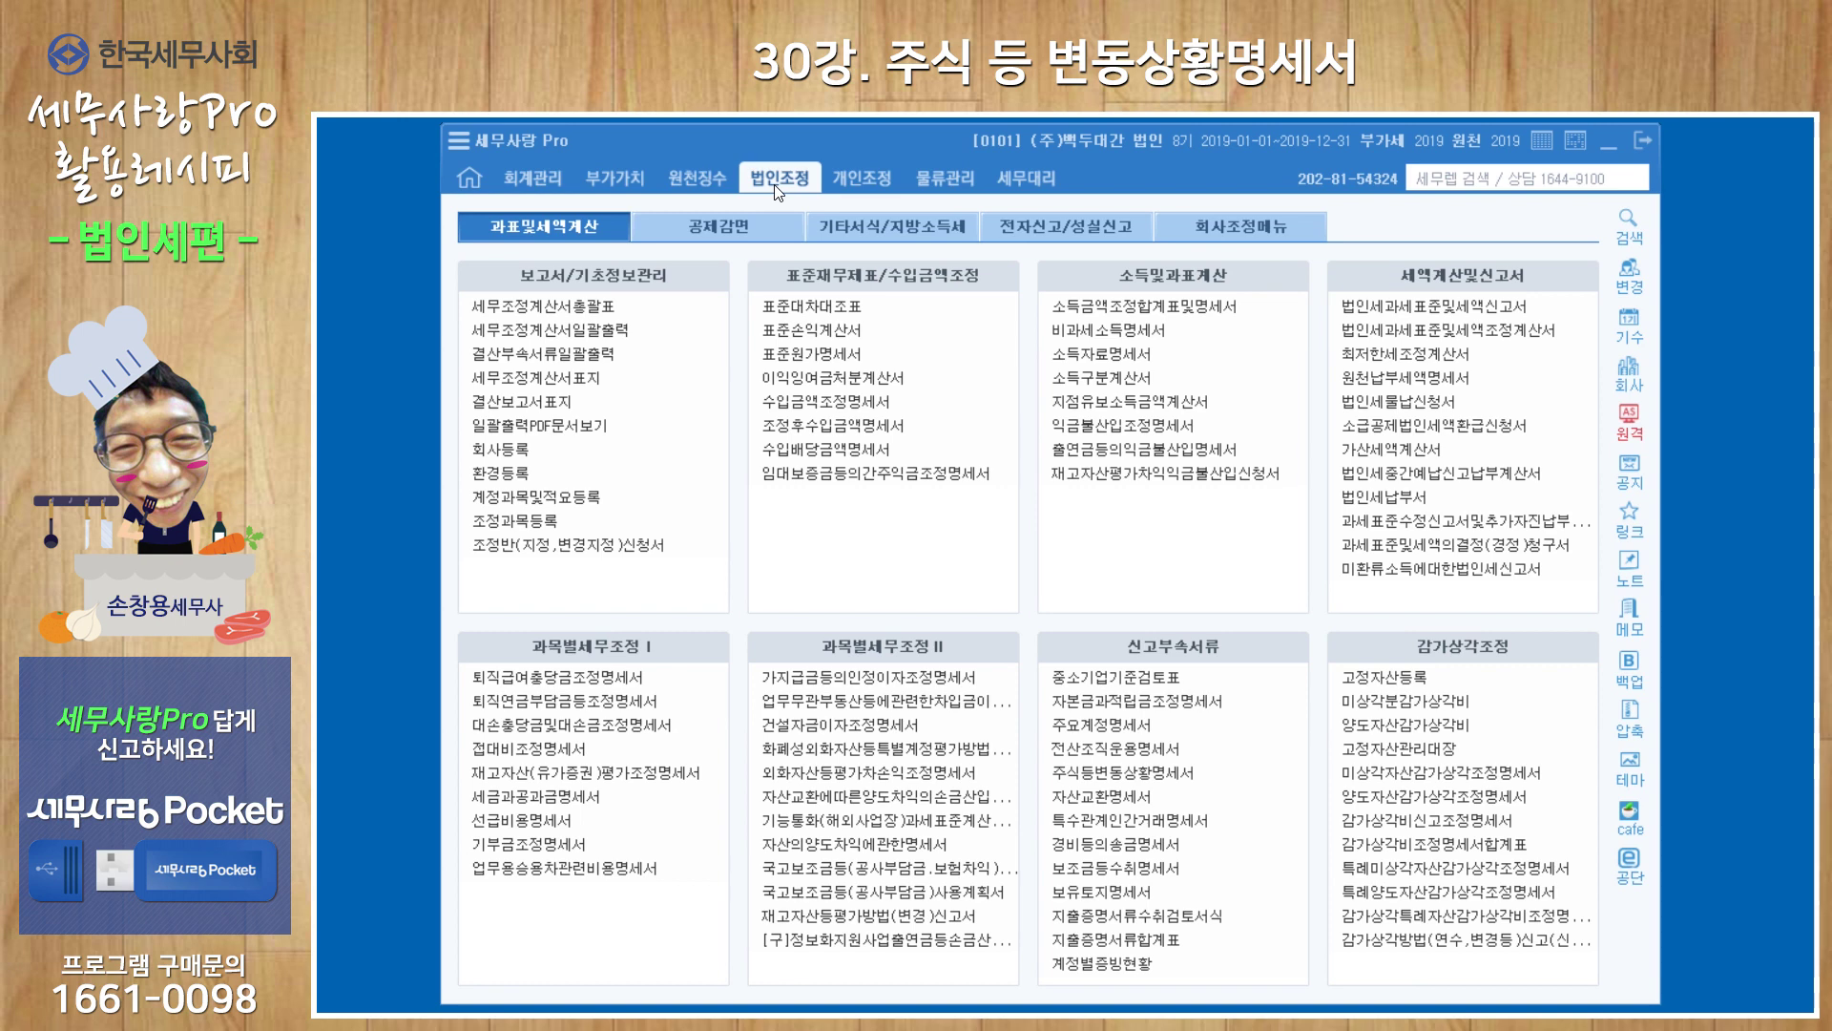
click(1423, 307)
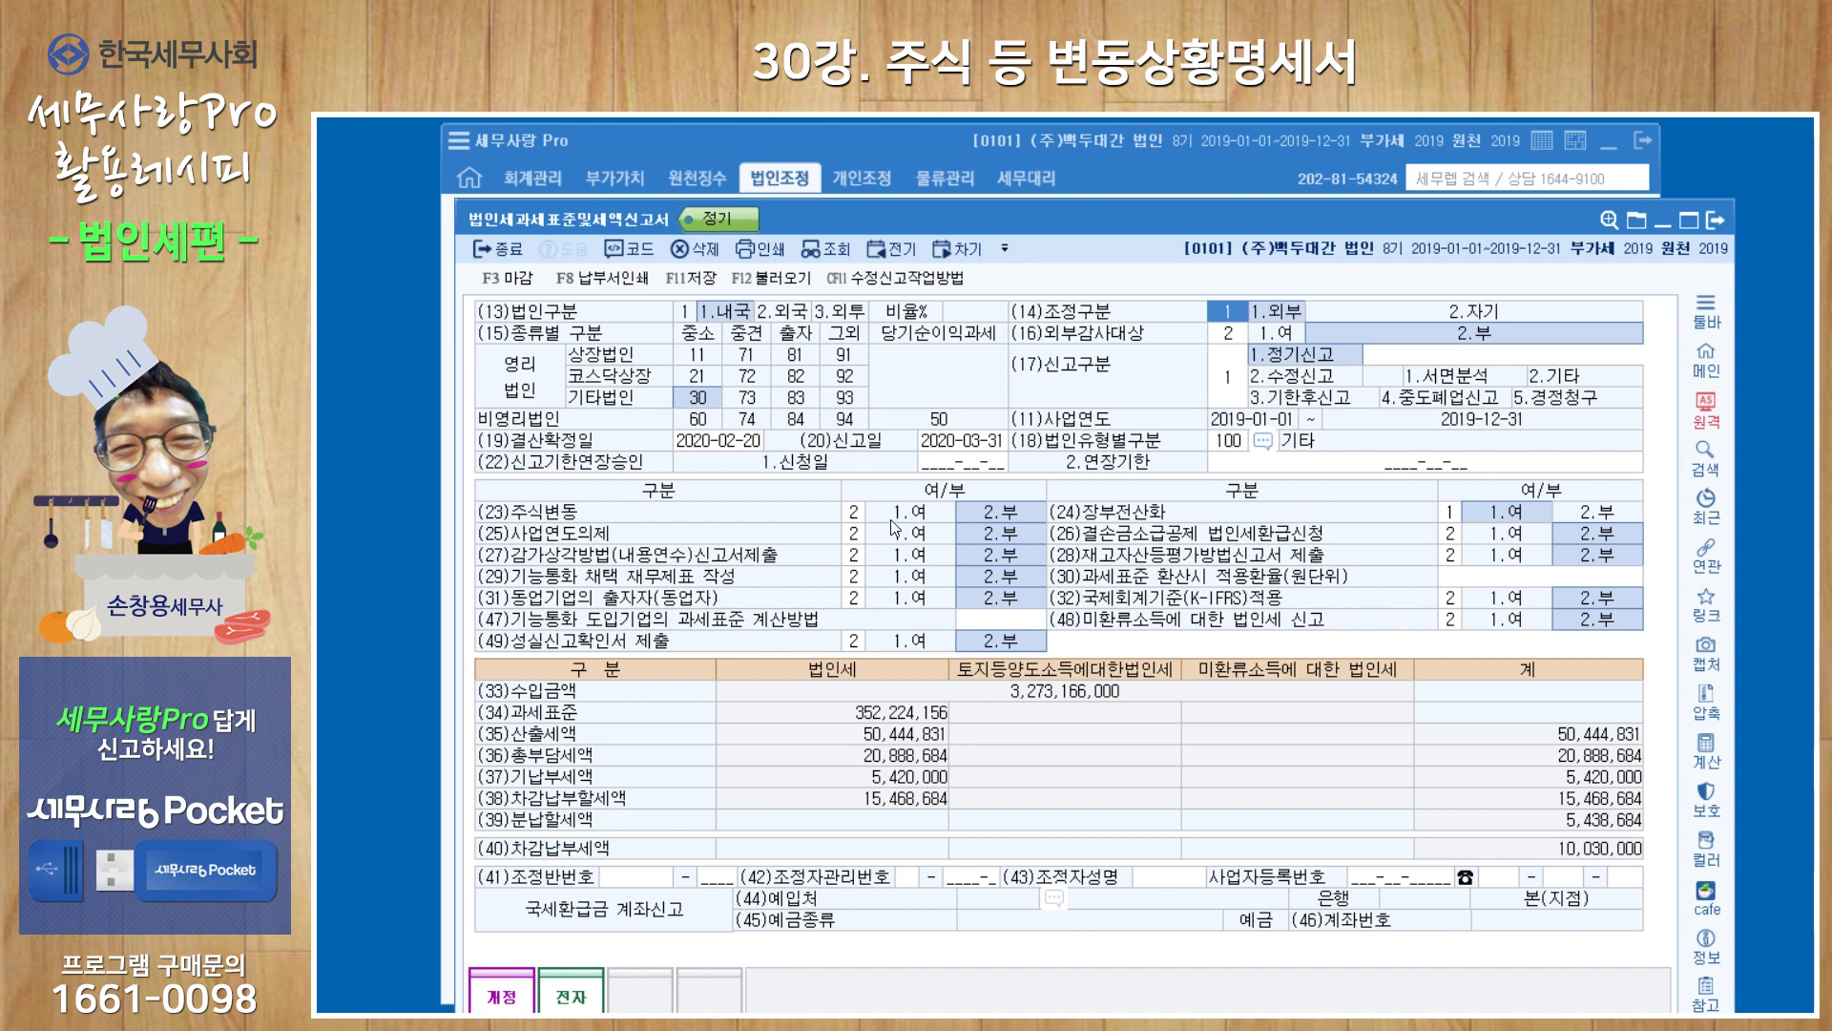
click(914, 520)
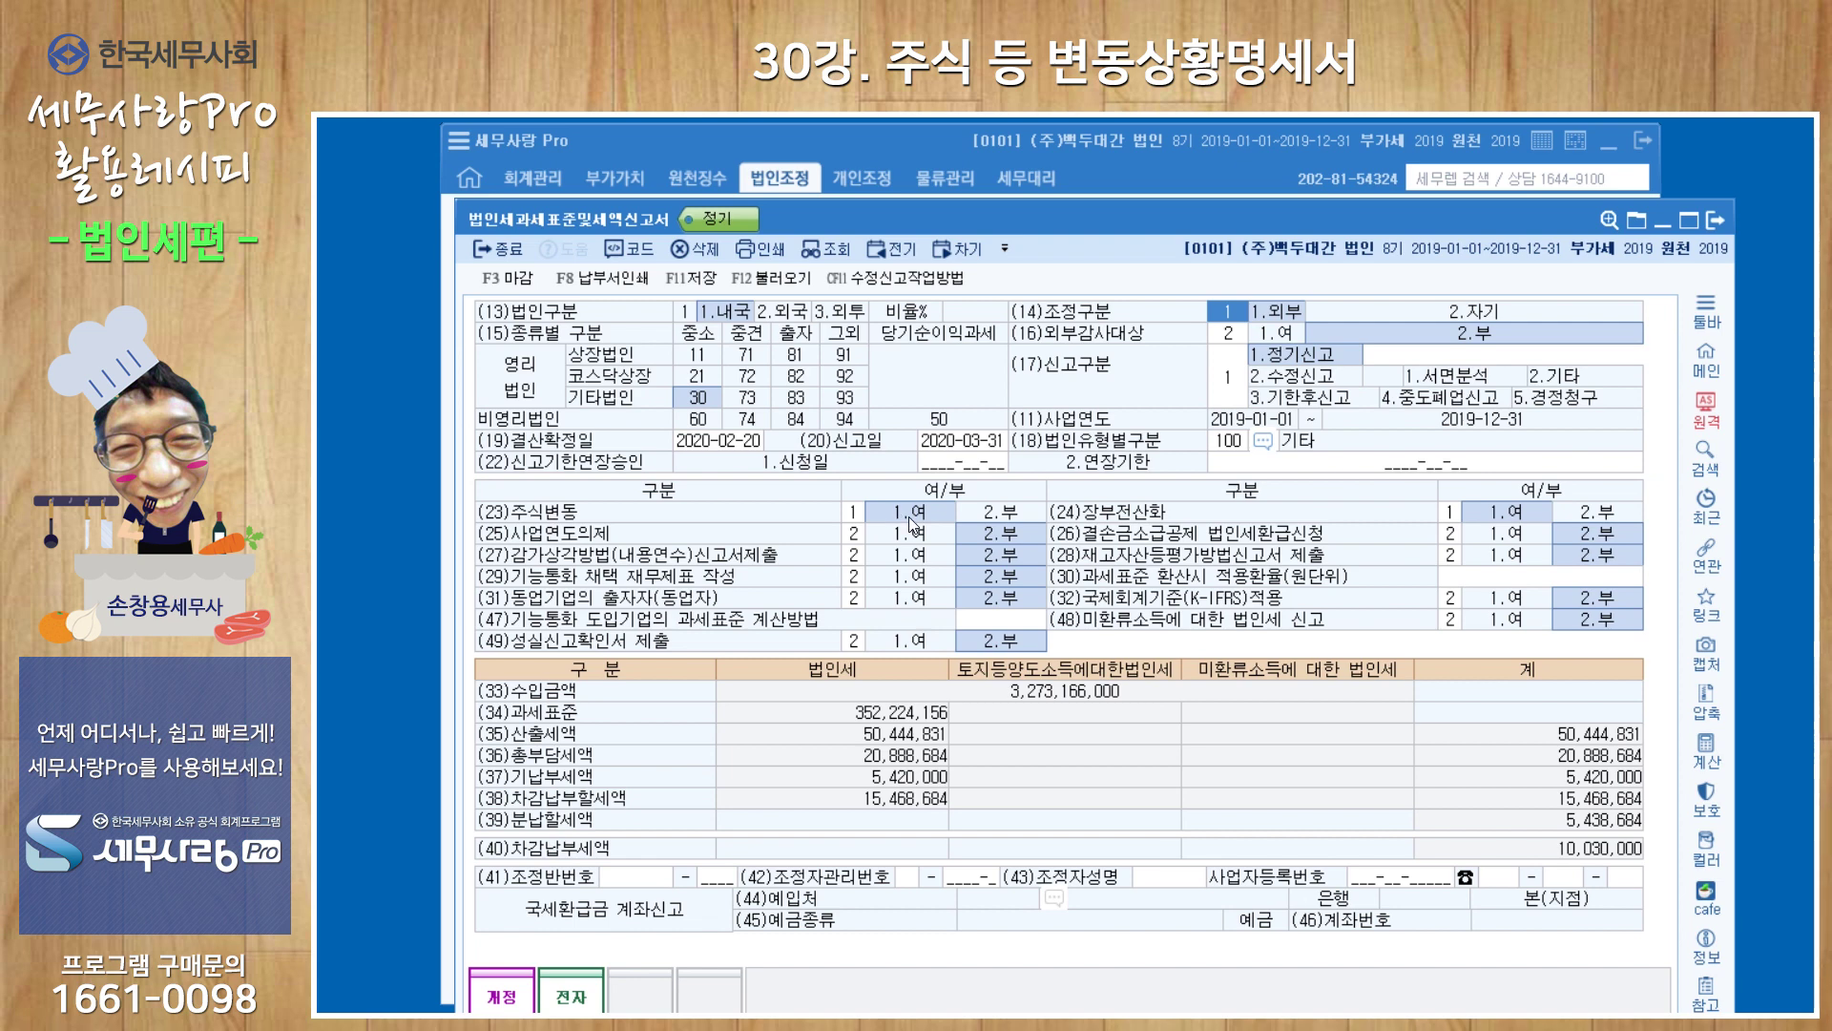
click(1714, 219)
Open the major accounts statement (주요계정명세서) and reload the 갑 section's data, replacing its existing entries.
click(1071, 681)
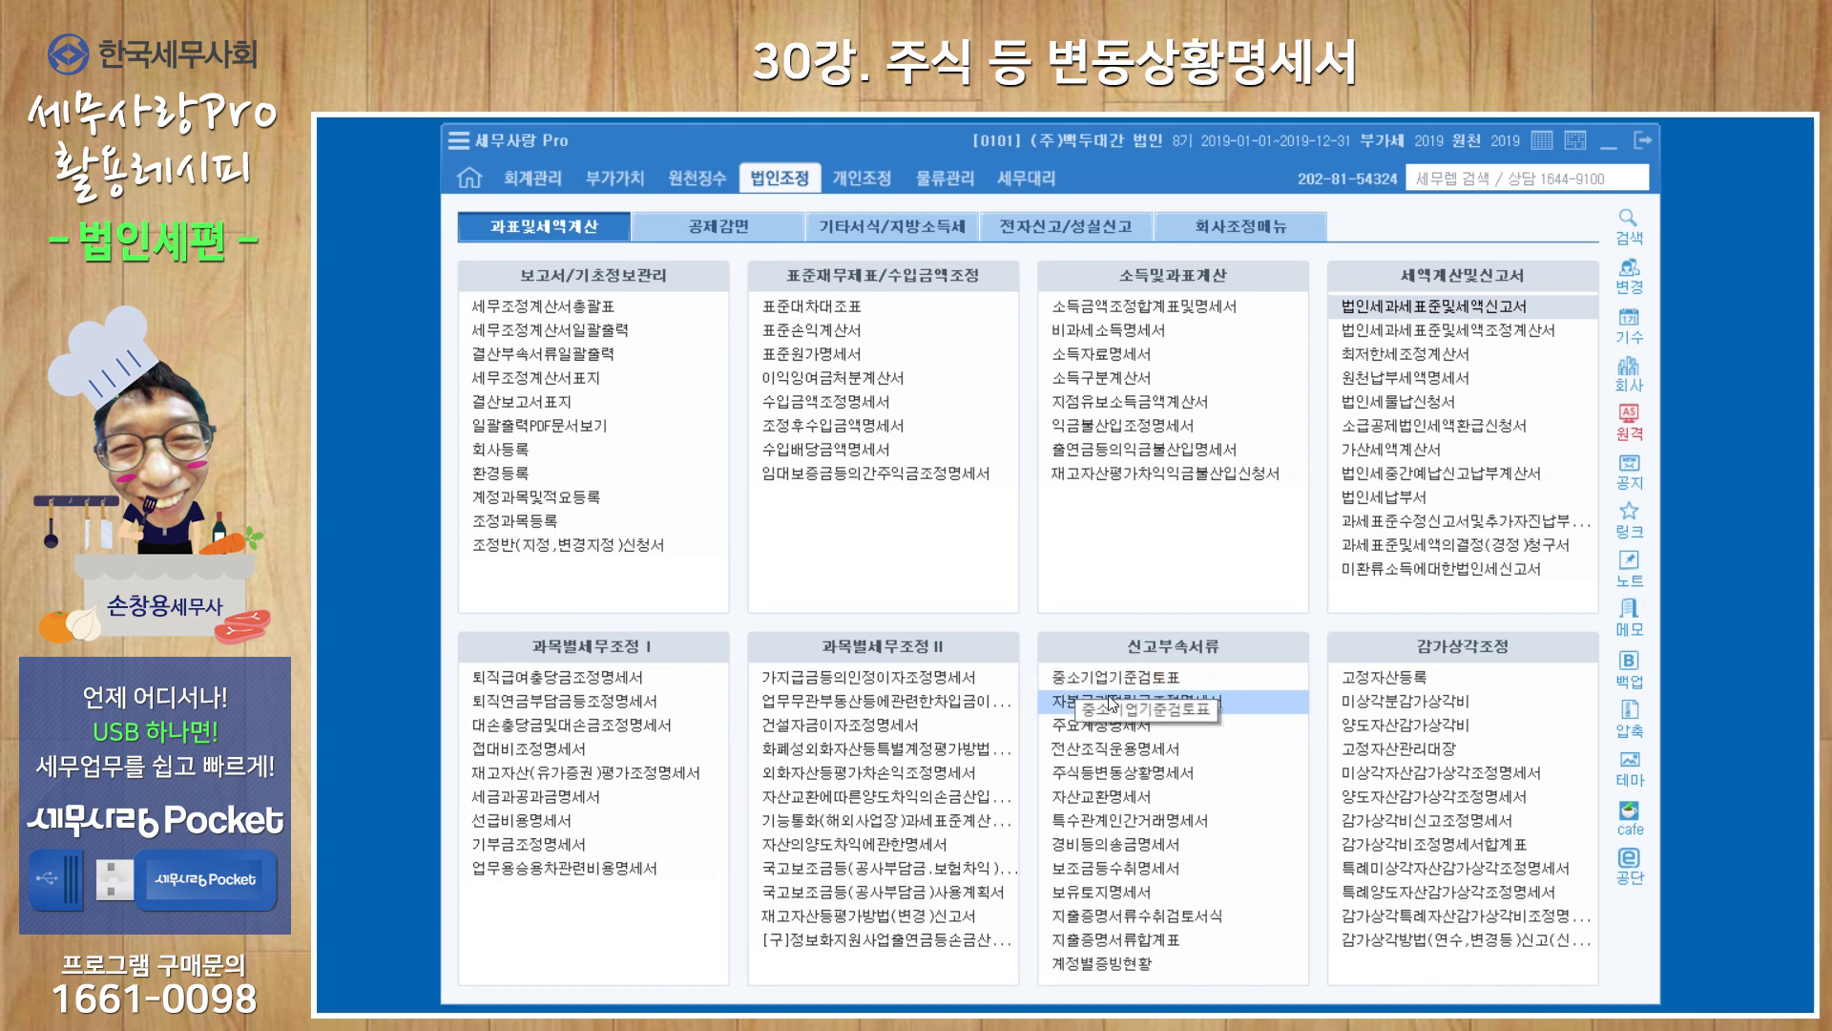
click(1126, 733)
click(1127, 733)
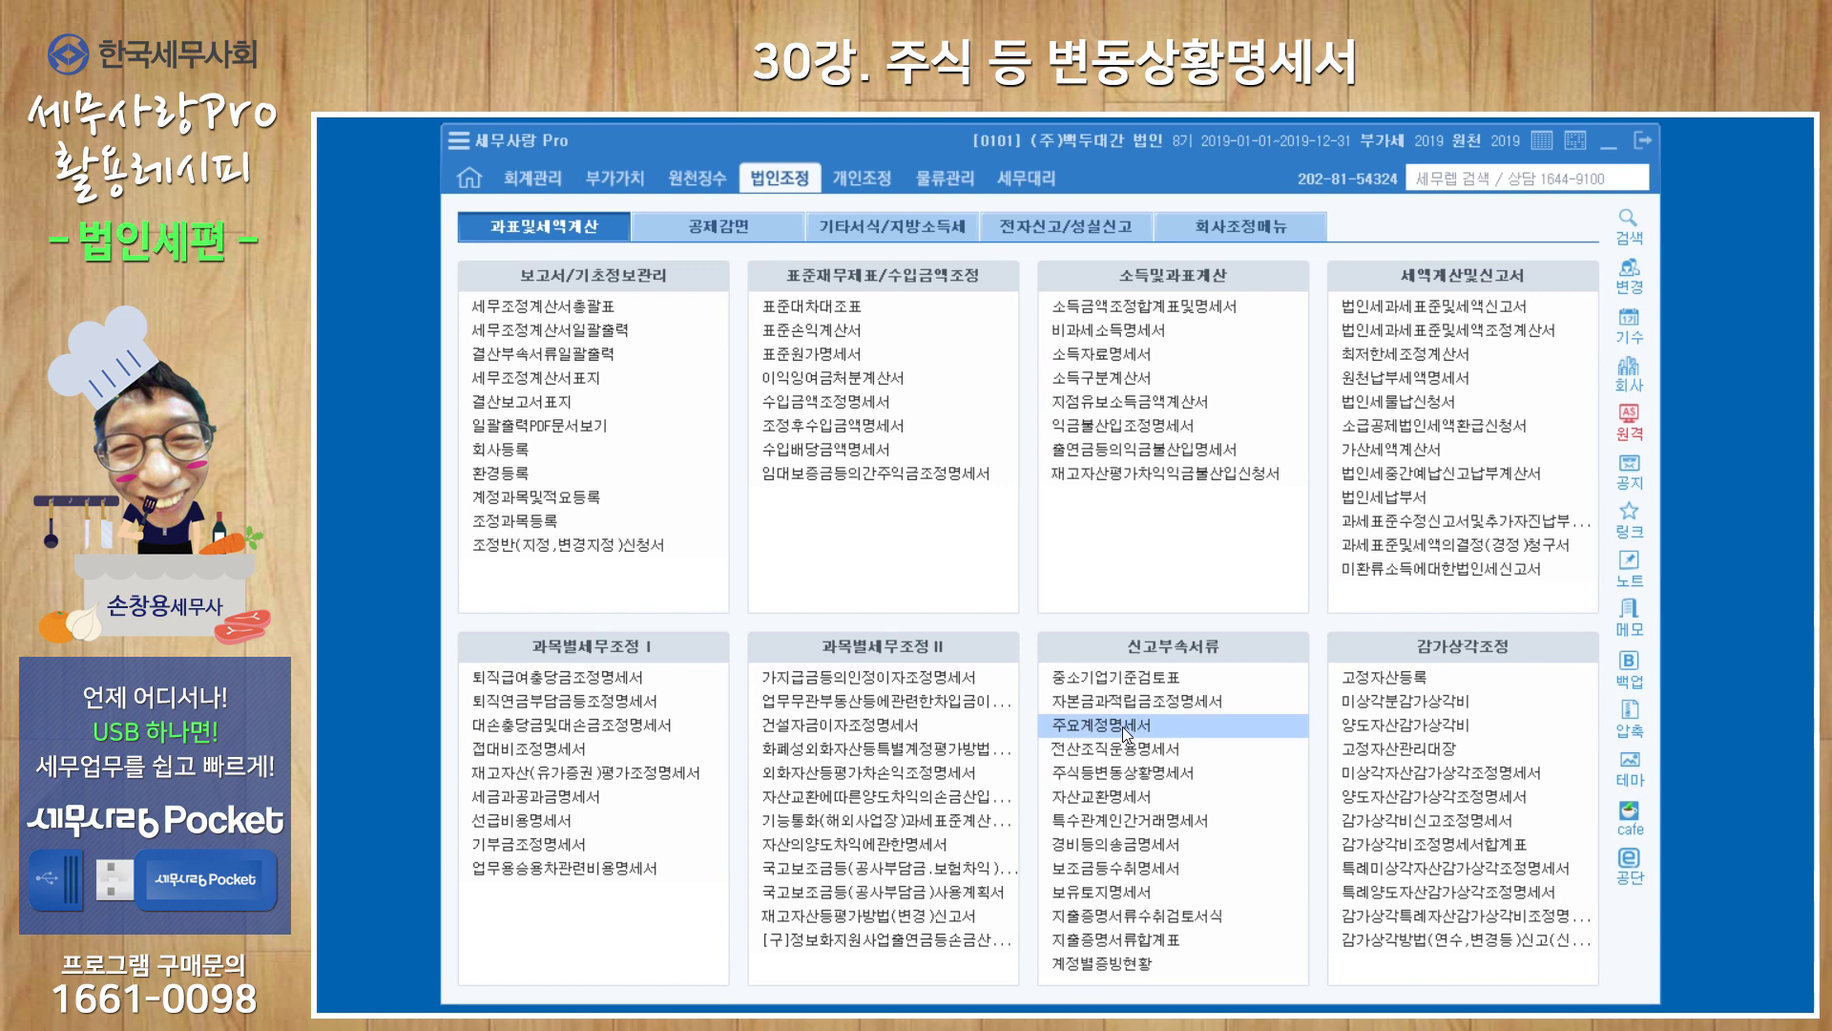
click(901, 246)
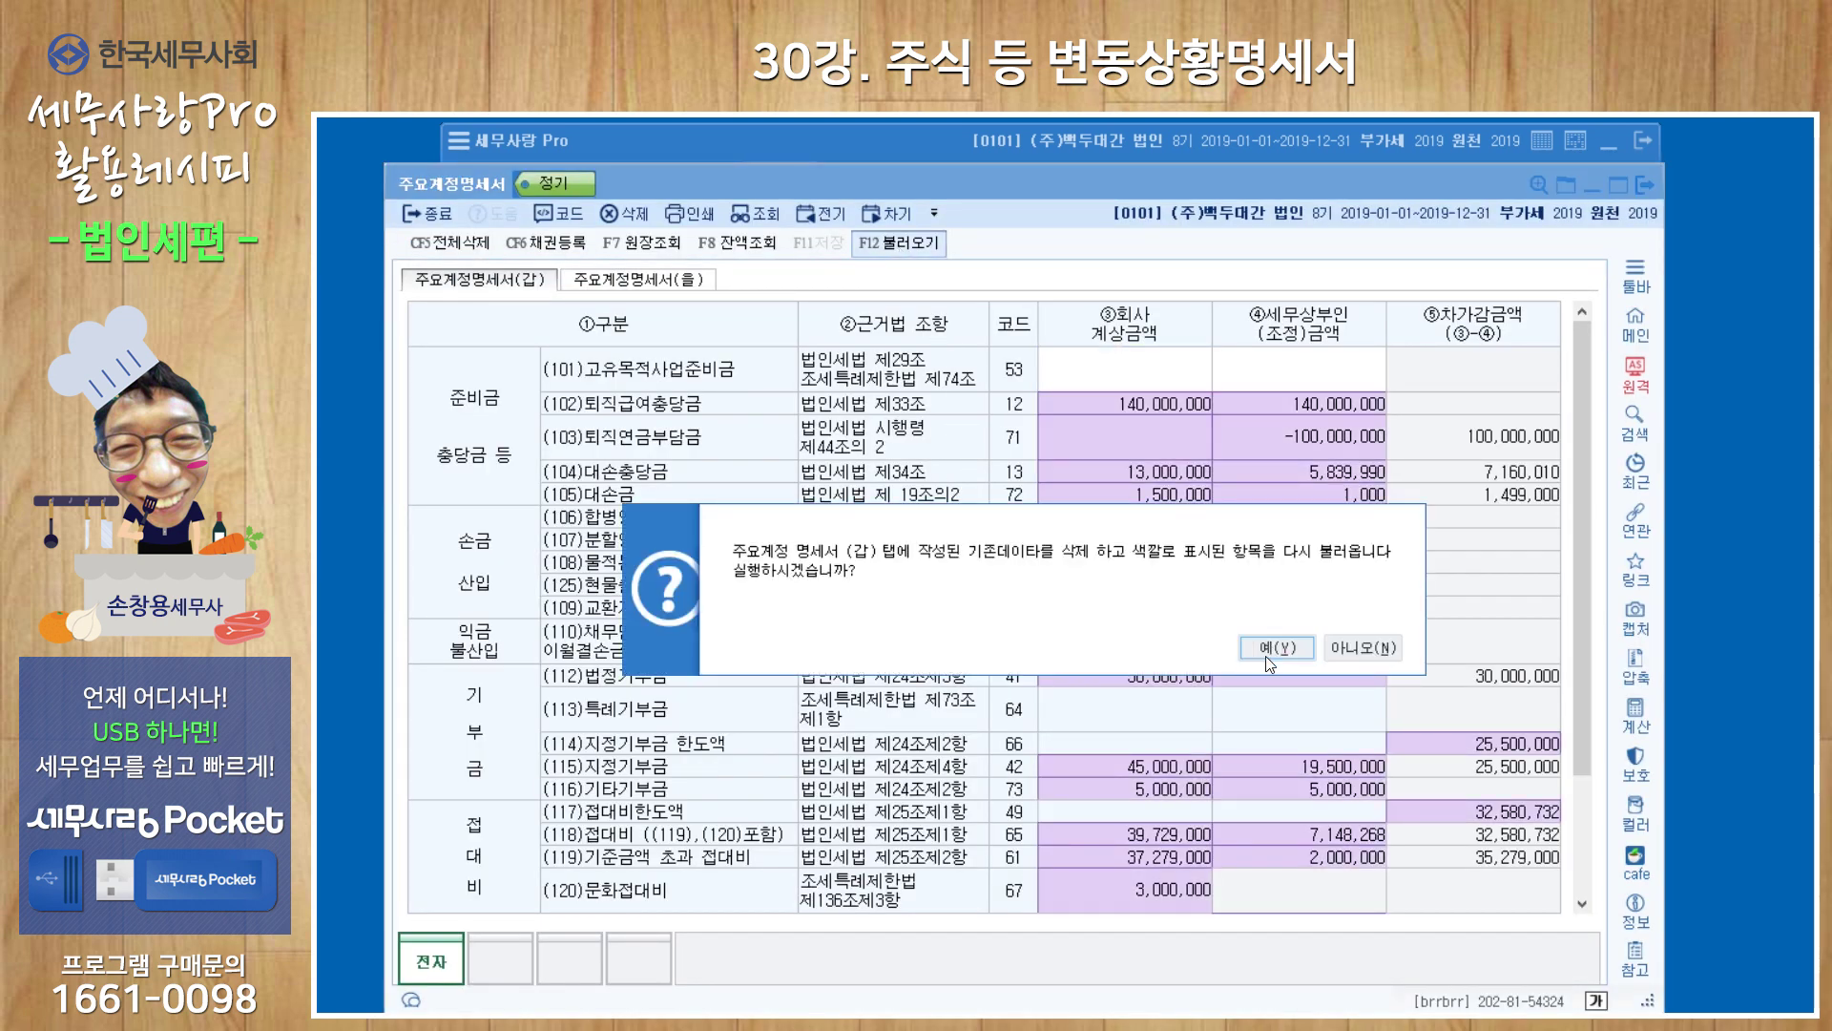
click(1262, 656)
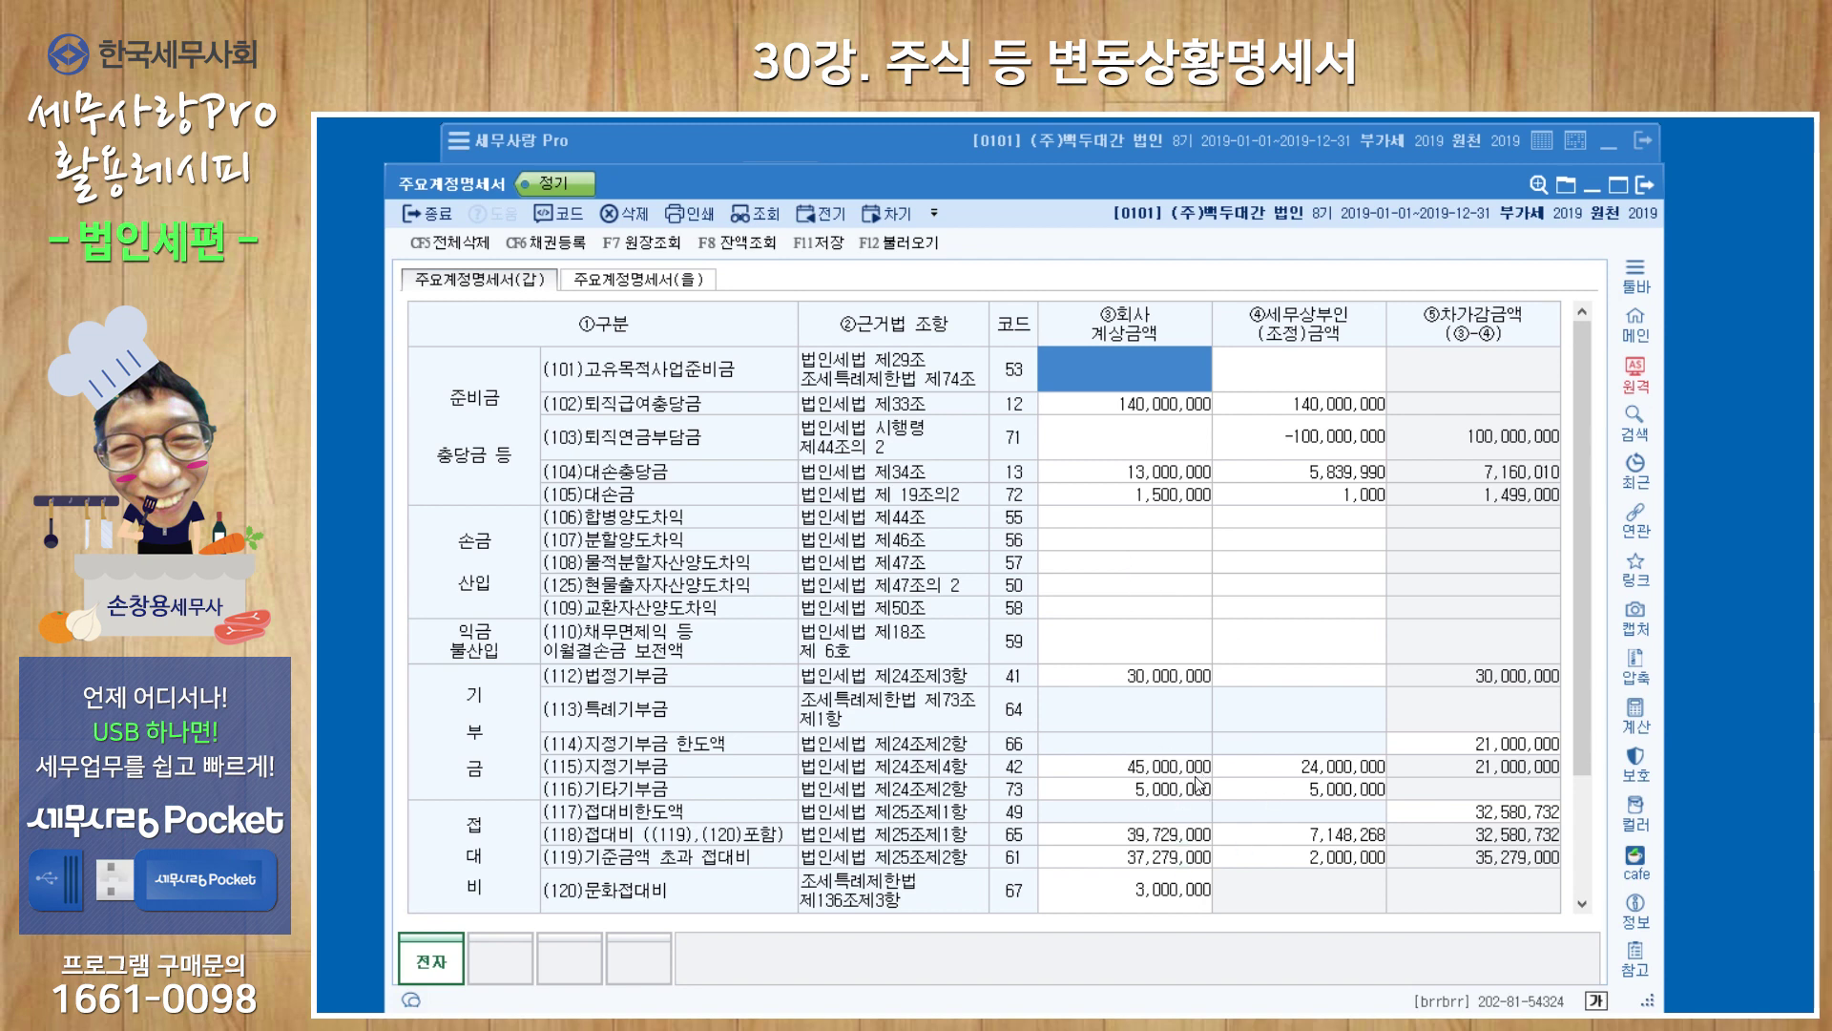
Reload the data of the major accounts statement's 을 section, replacing the existing entries, and save the statement on closing.
click(661, 291)
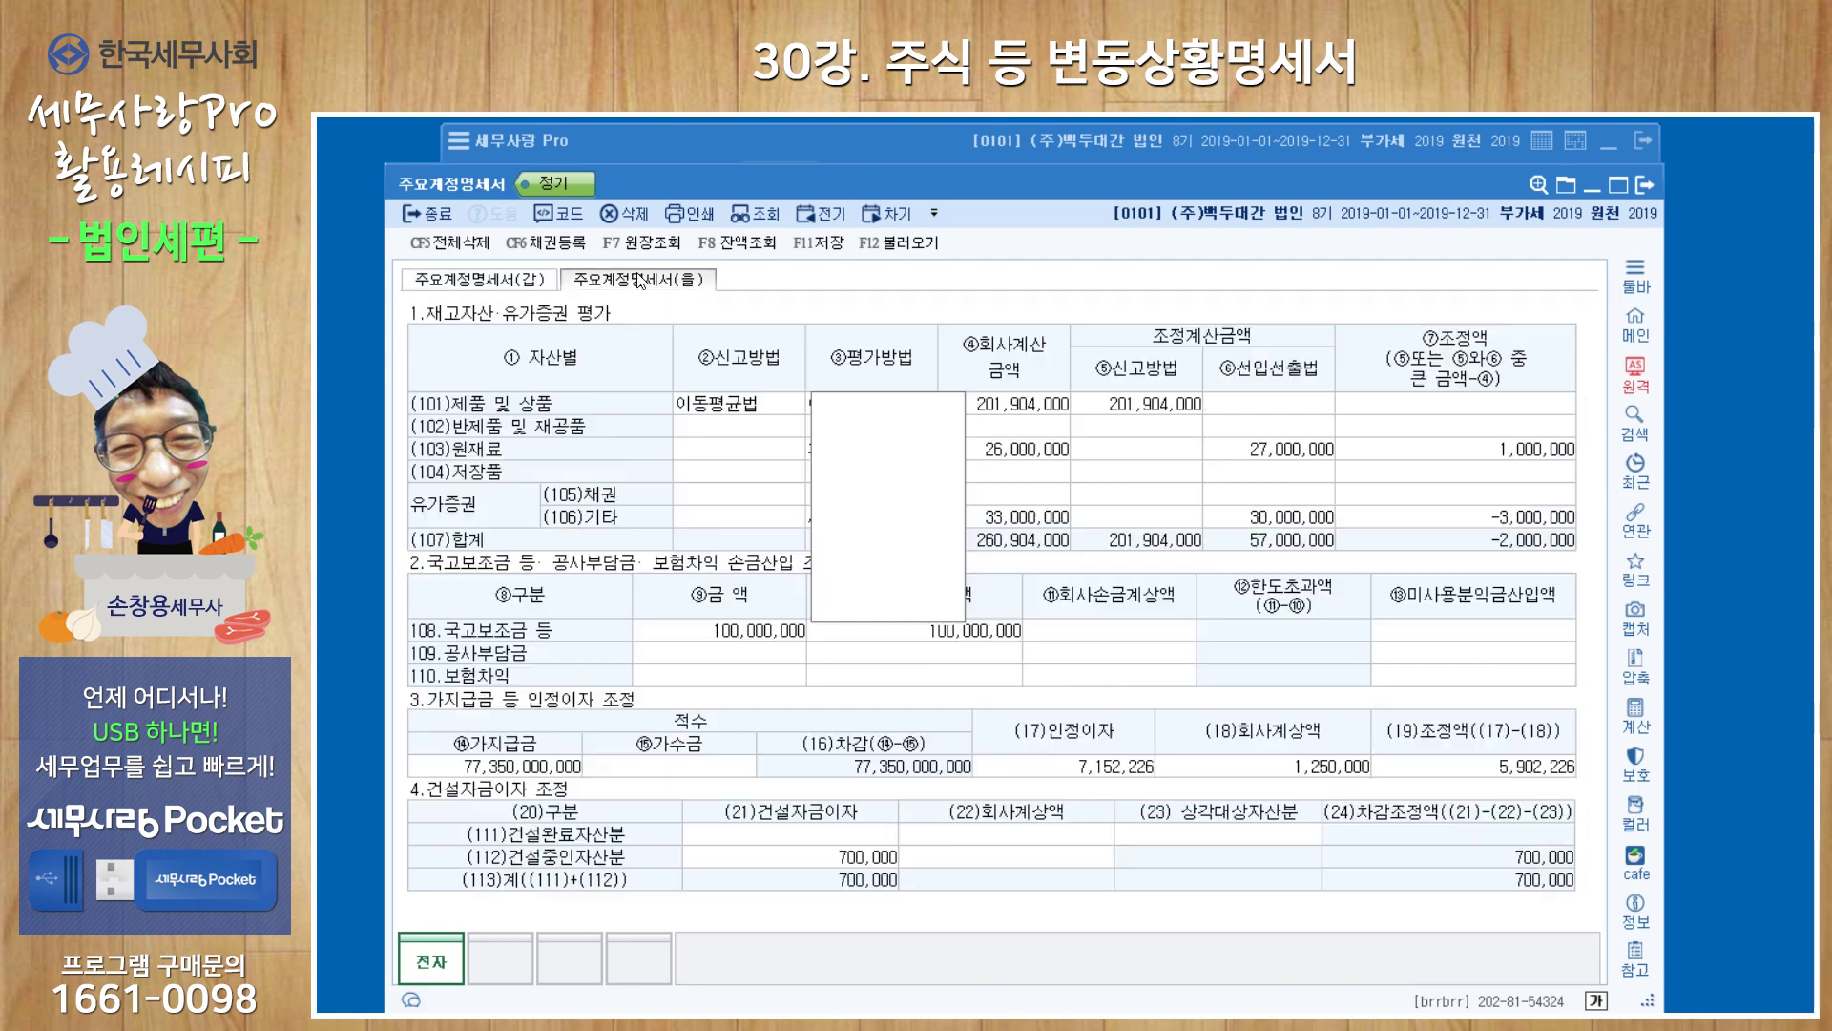
click(894, 245)
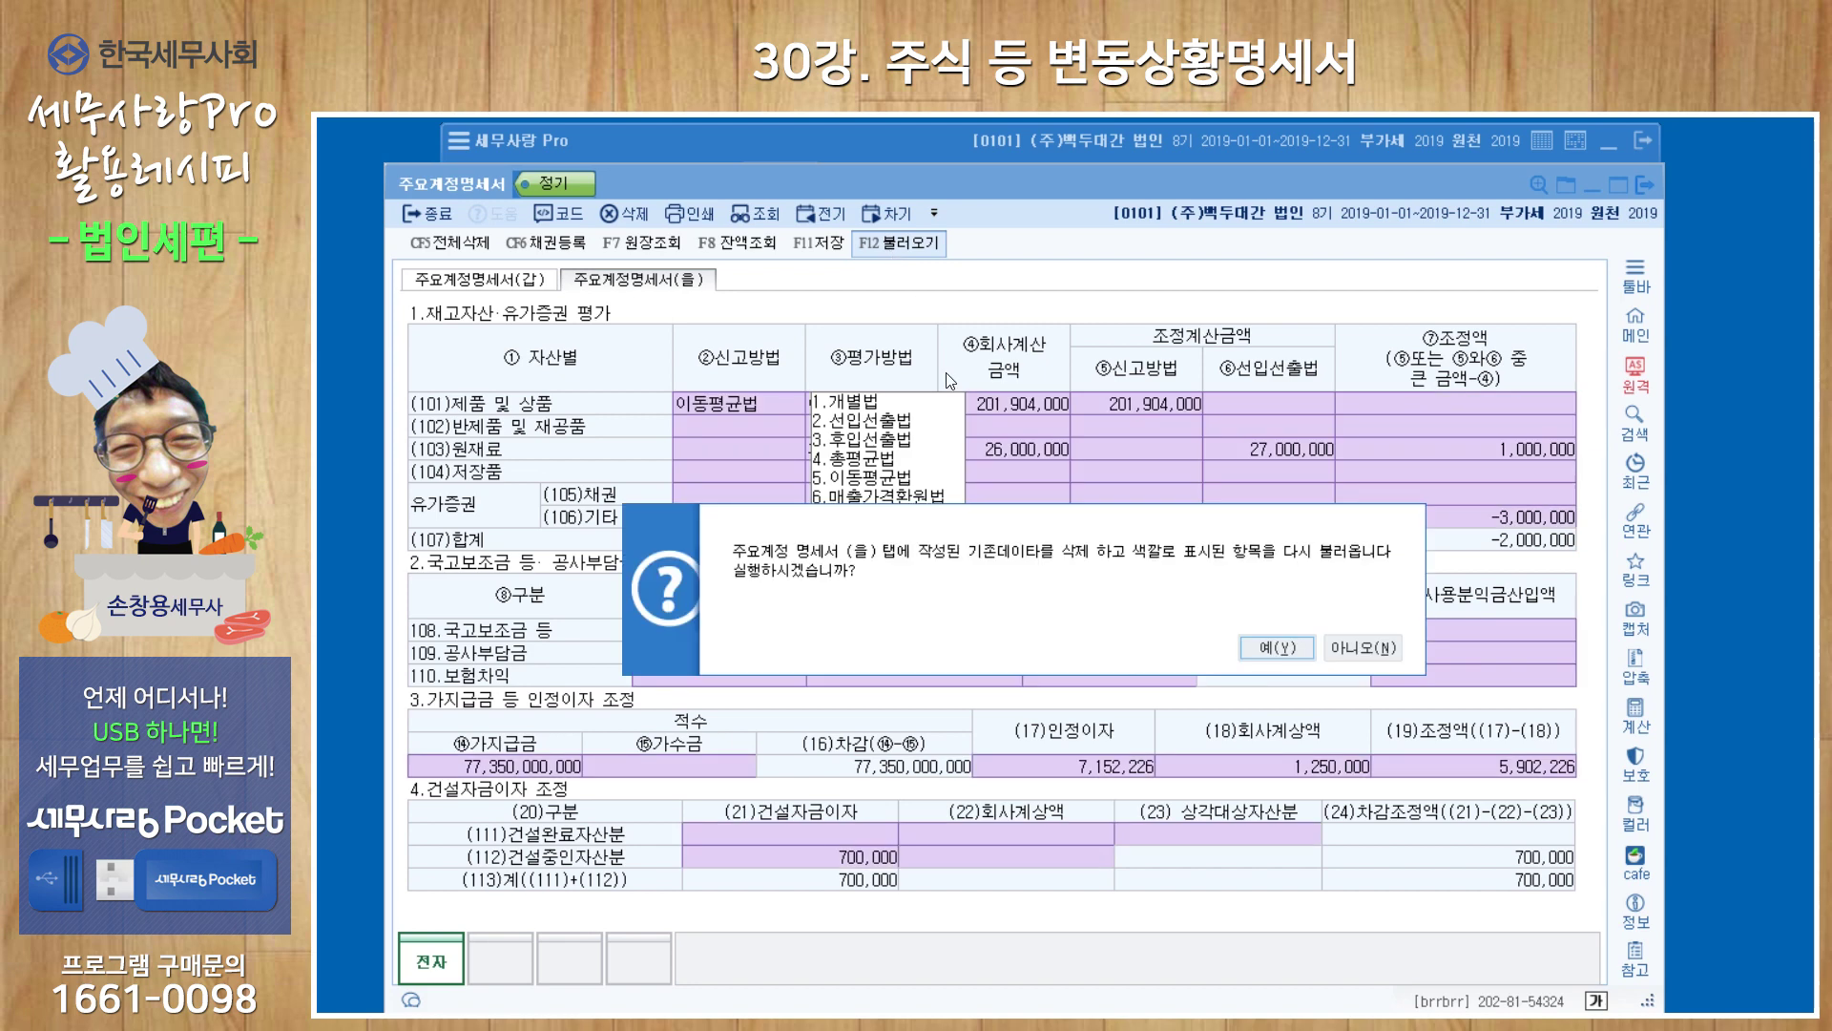
click(1278, 647)
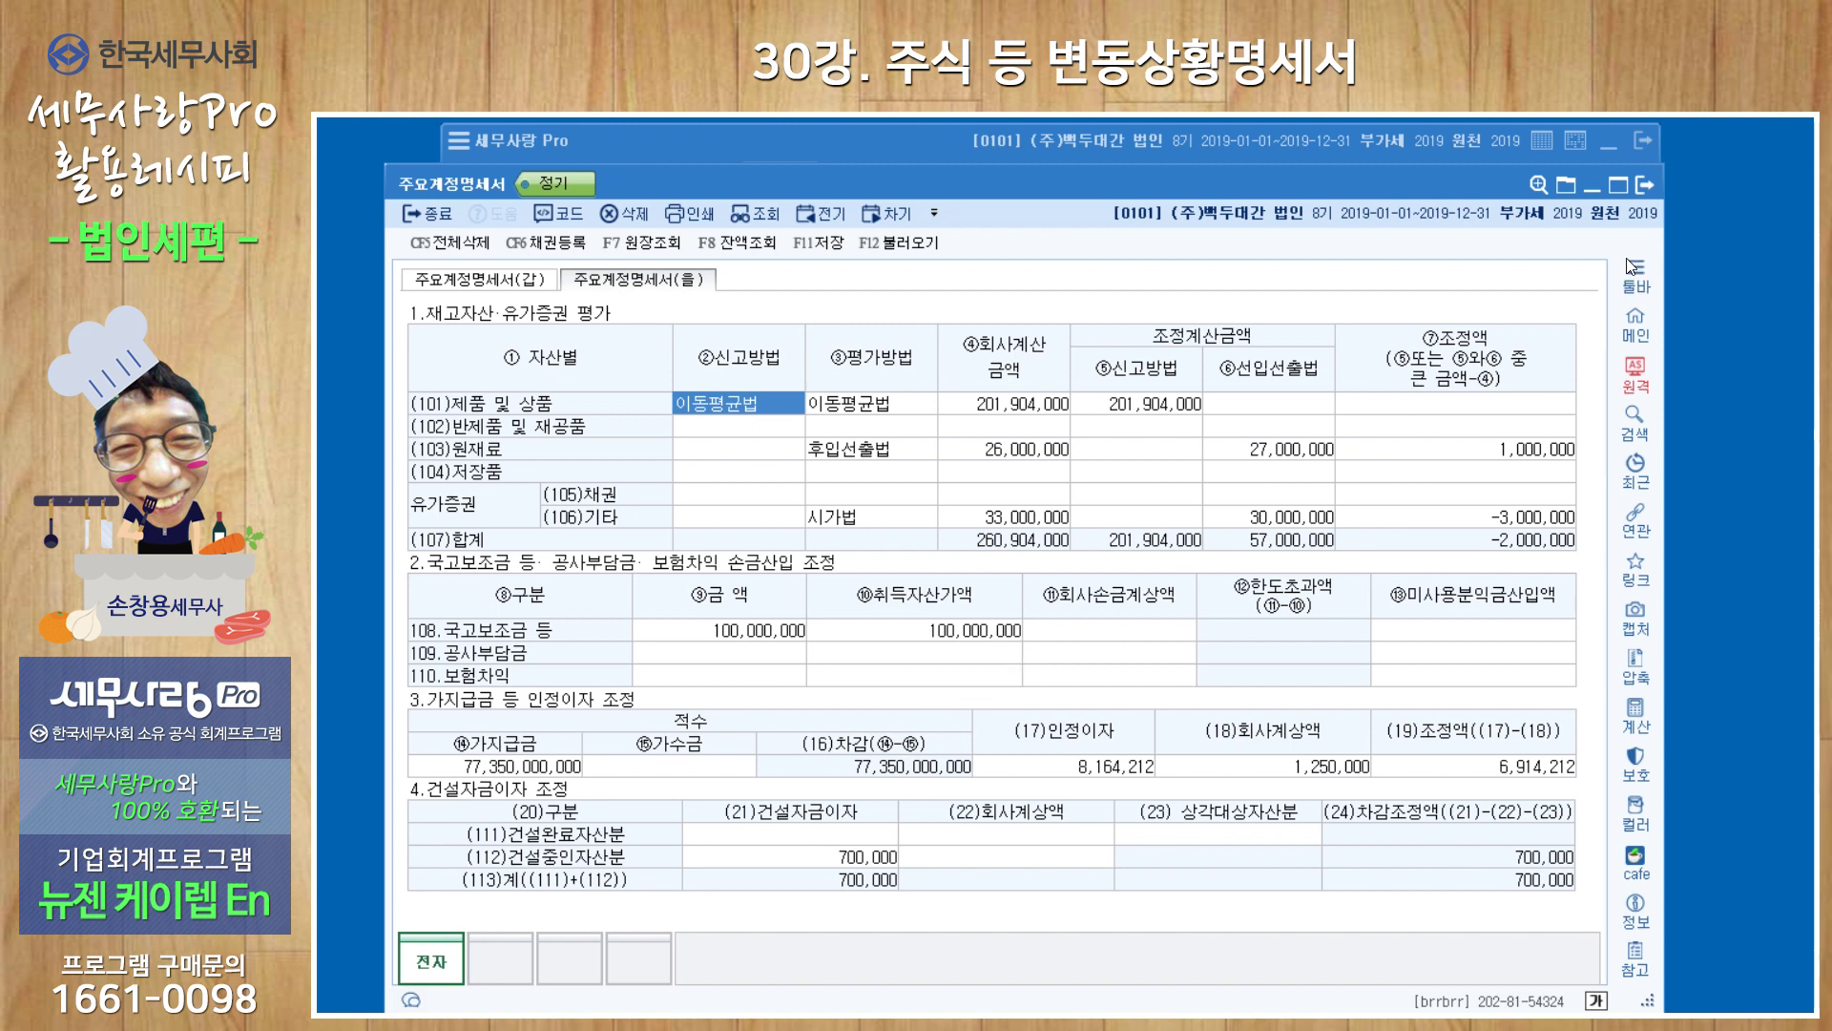
click(1645, 184)
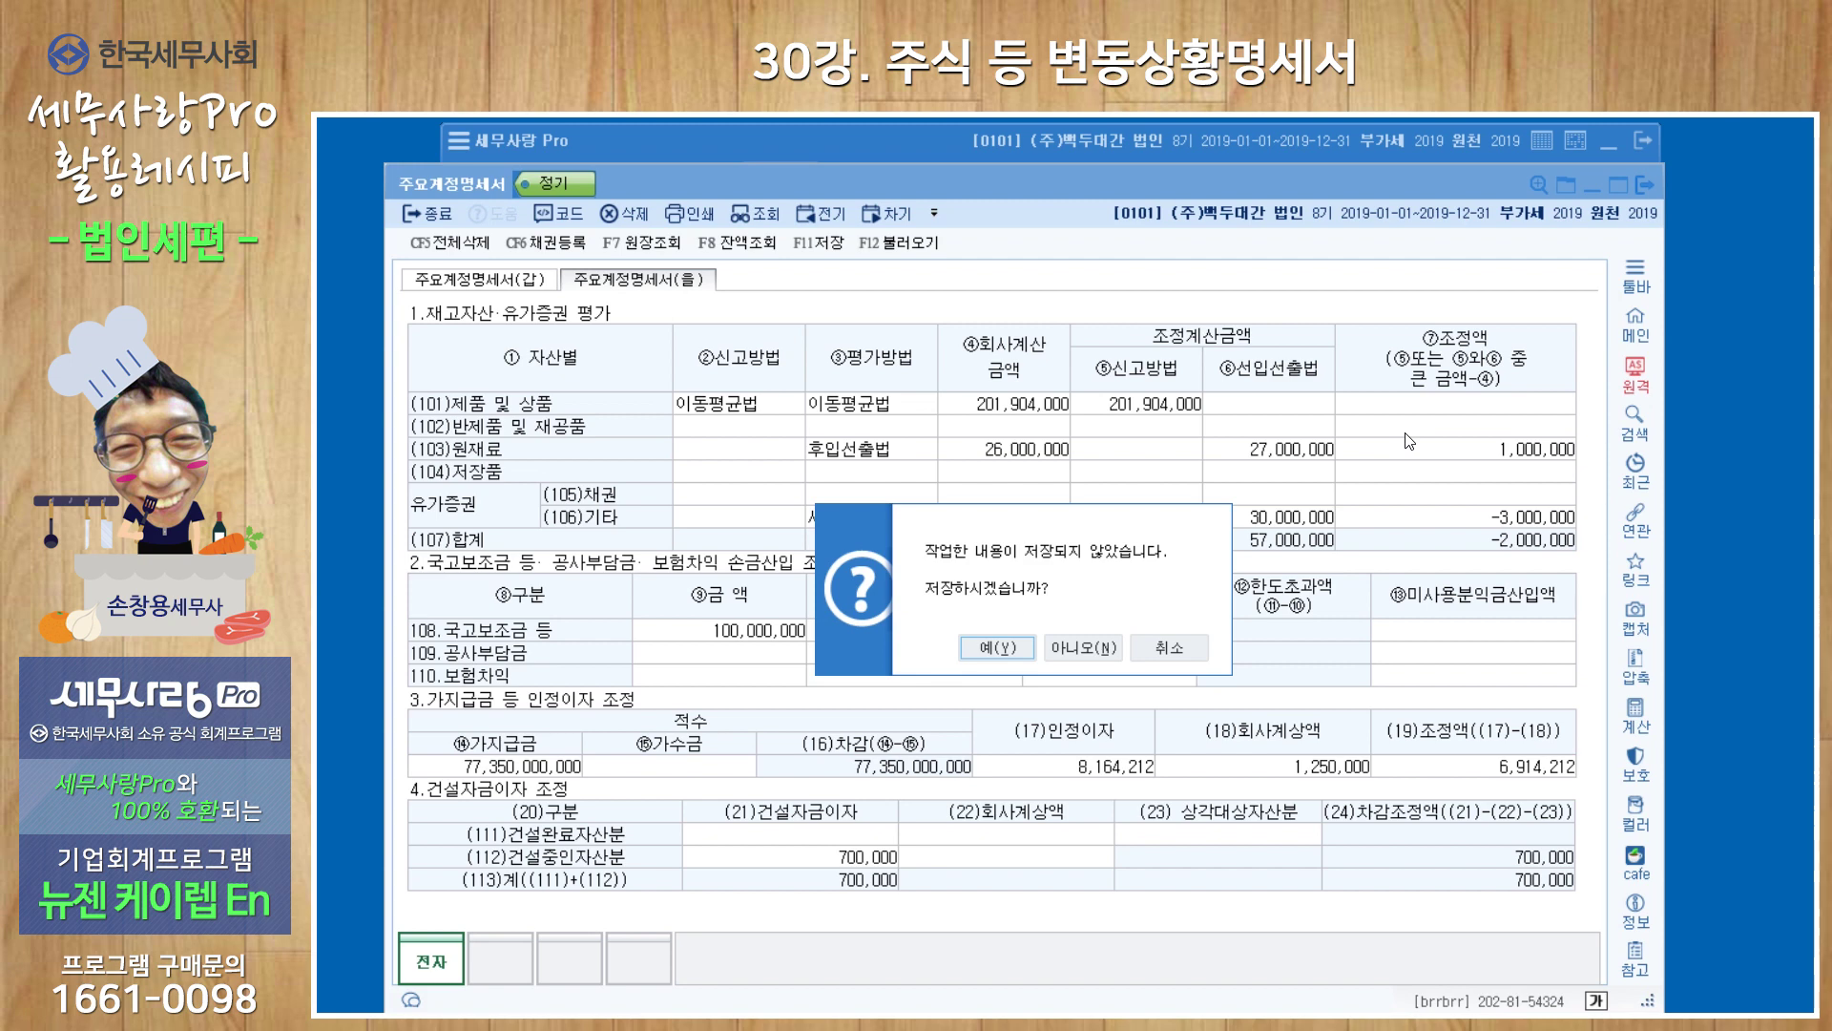
click(1030, 646)
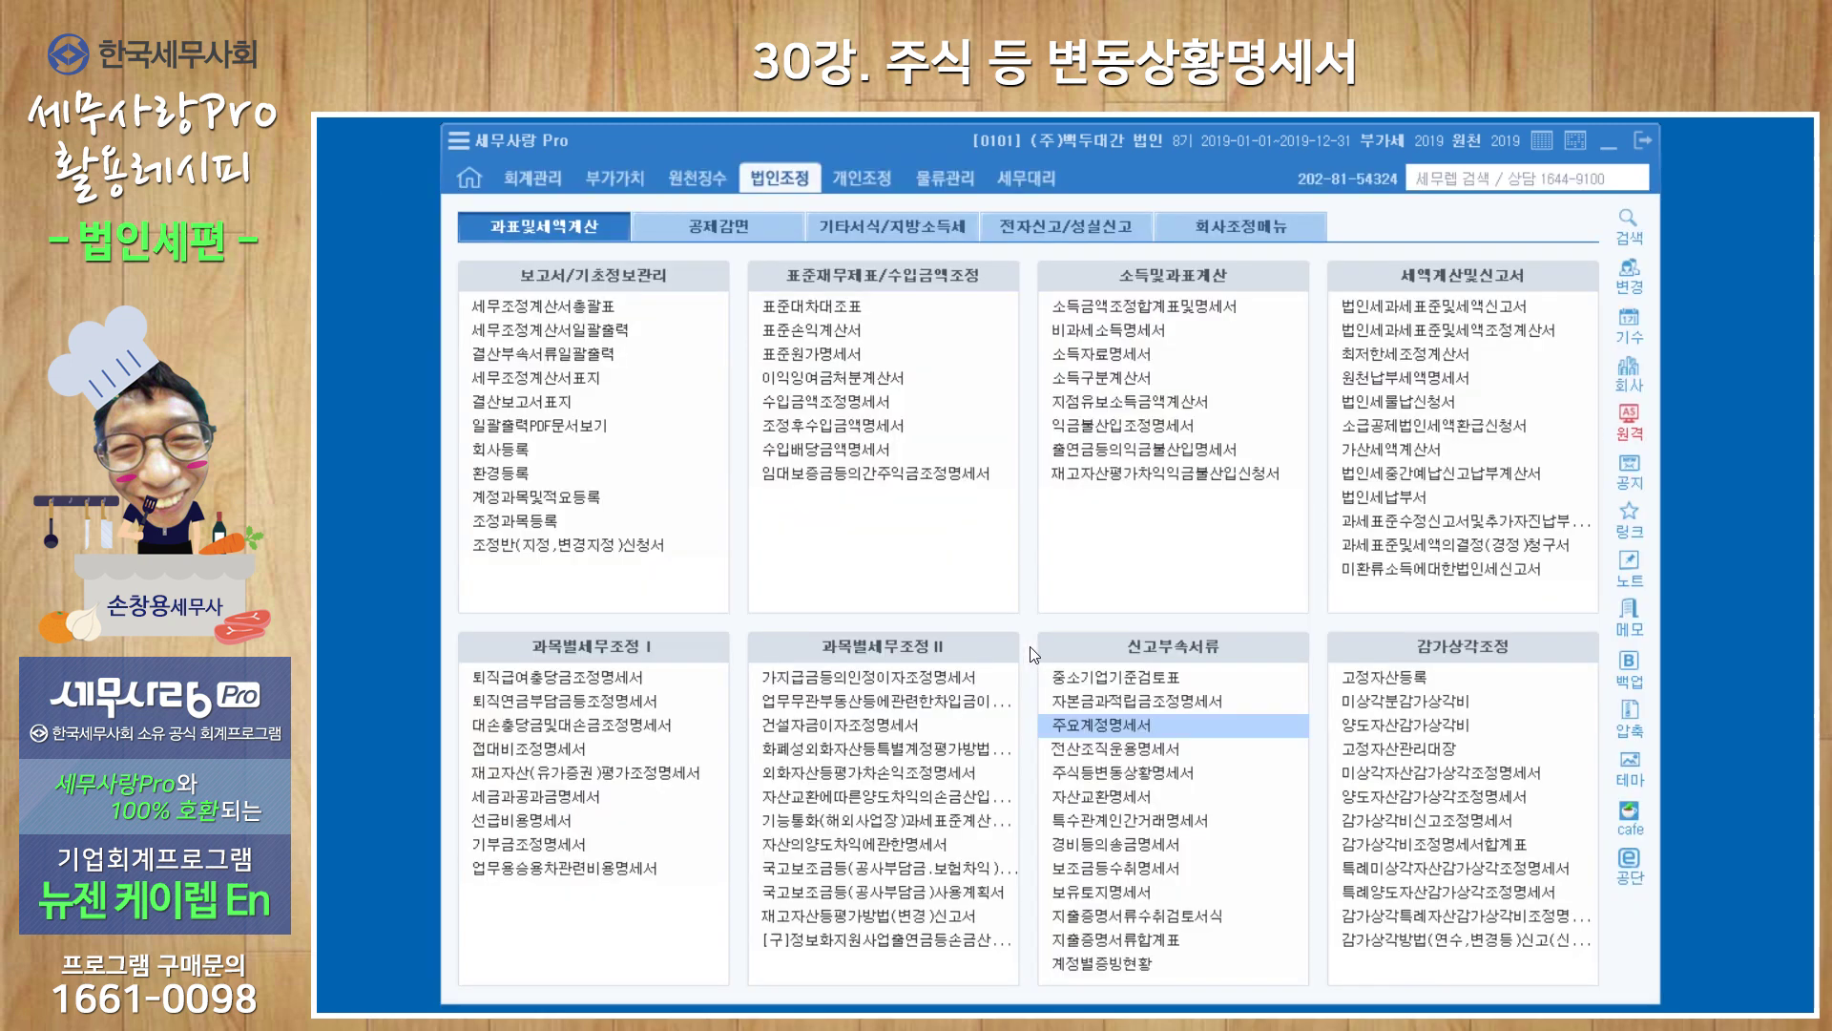
Reopen the corporate tax return (법인세과세표준및세액신고서) and reload its figures from the adjustment forms.
click(1480, 308)
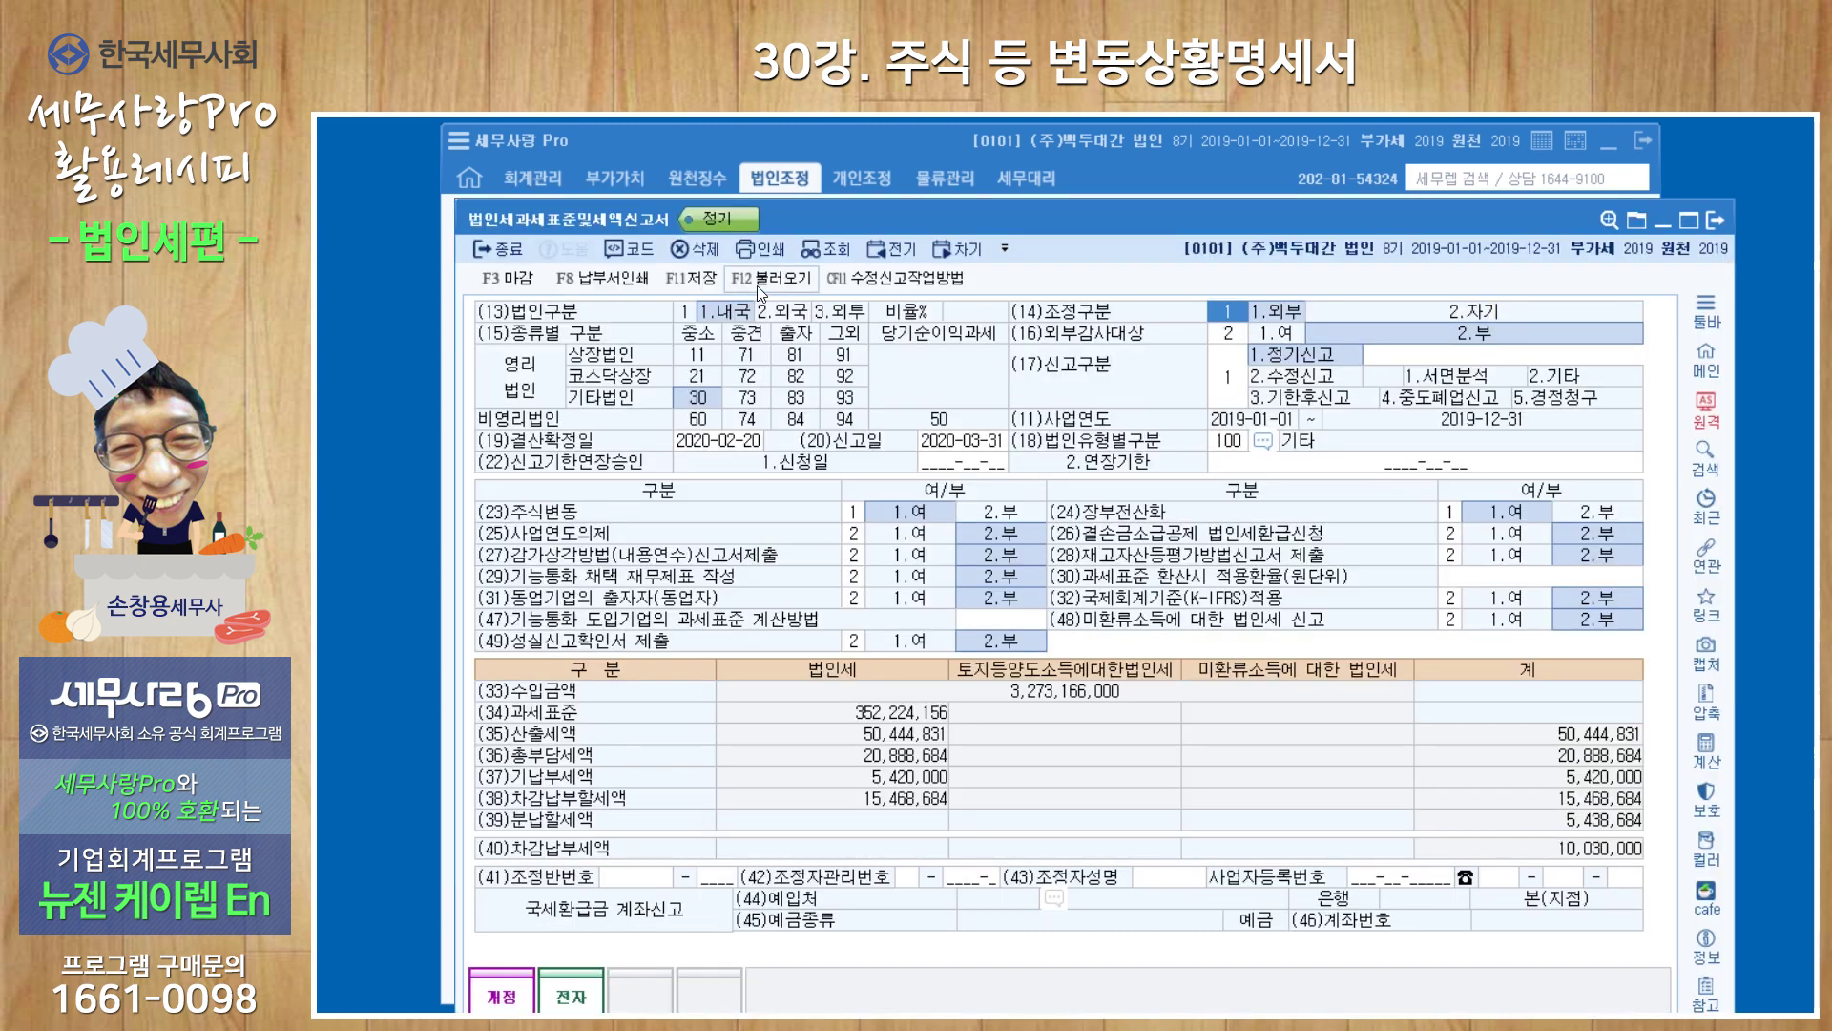
click(761, 284)
key(Return)
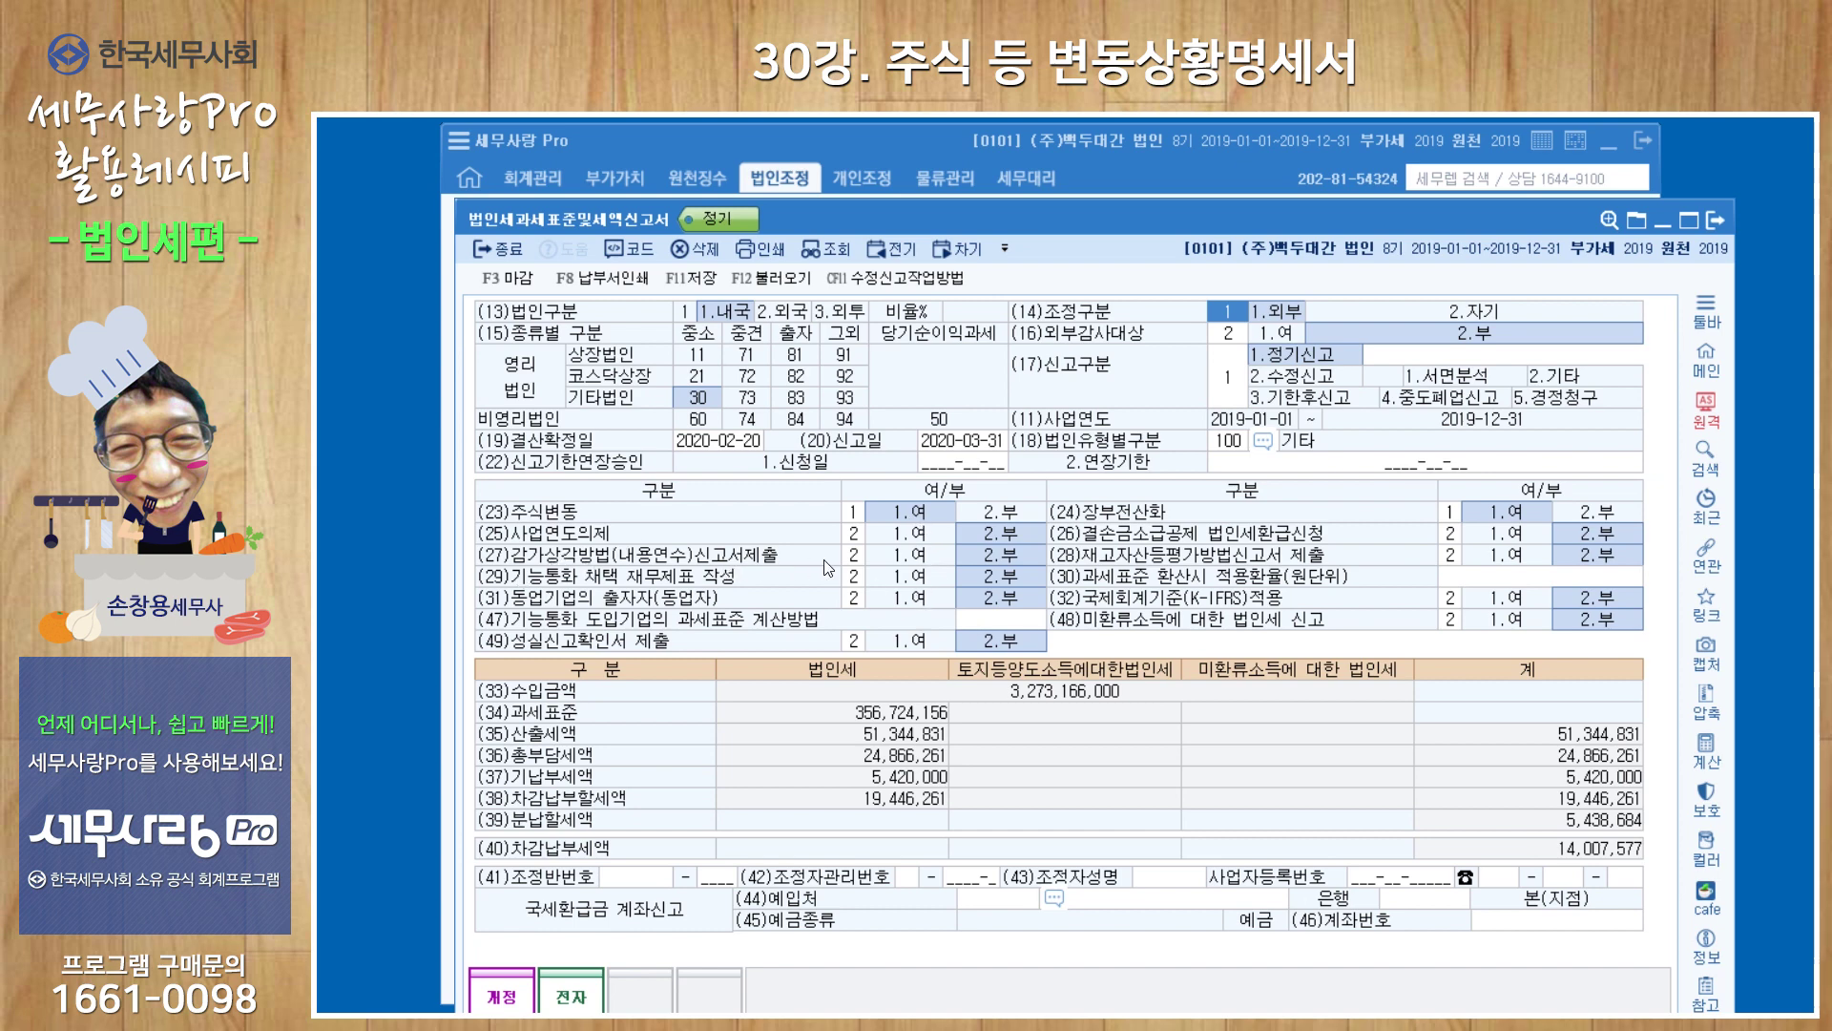
Set (49)성실신고확인서 제출 to 1.여 and review the tax payment slip (납부서출력) without printing it.
click(914, 558)
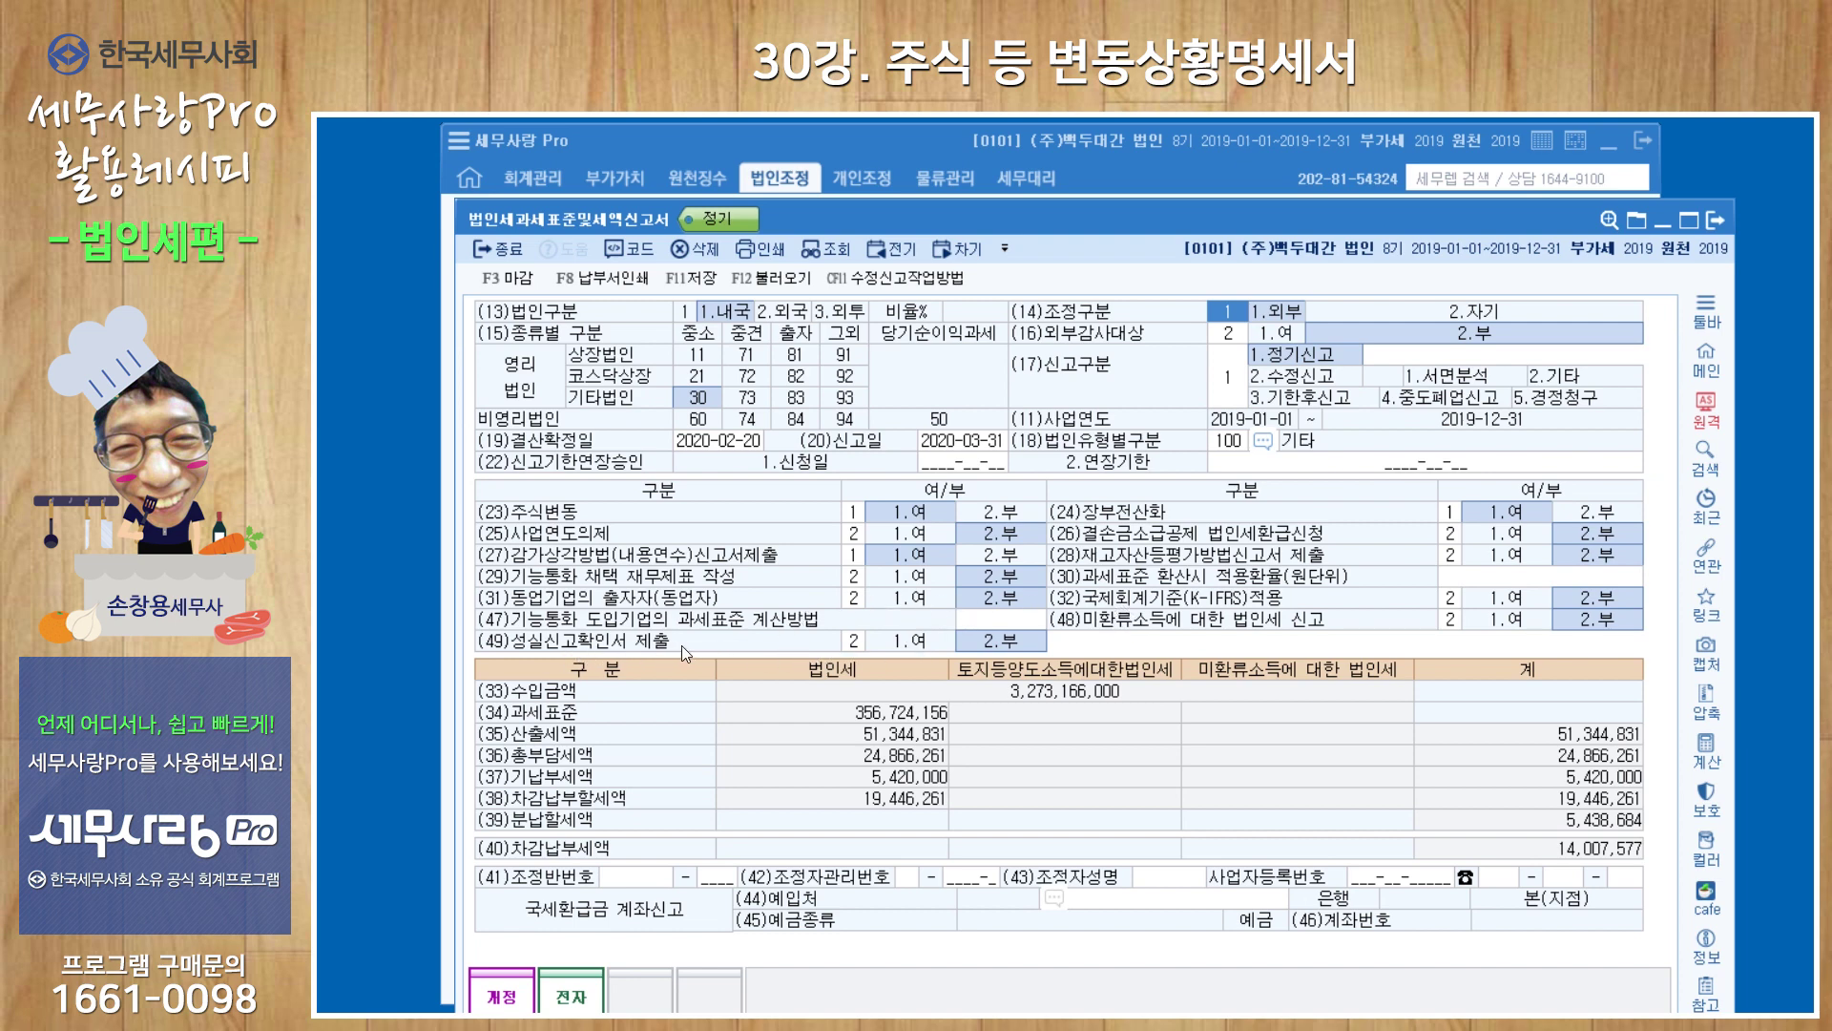
click(912, 644)
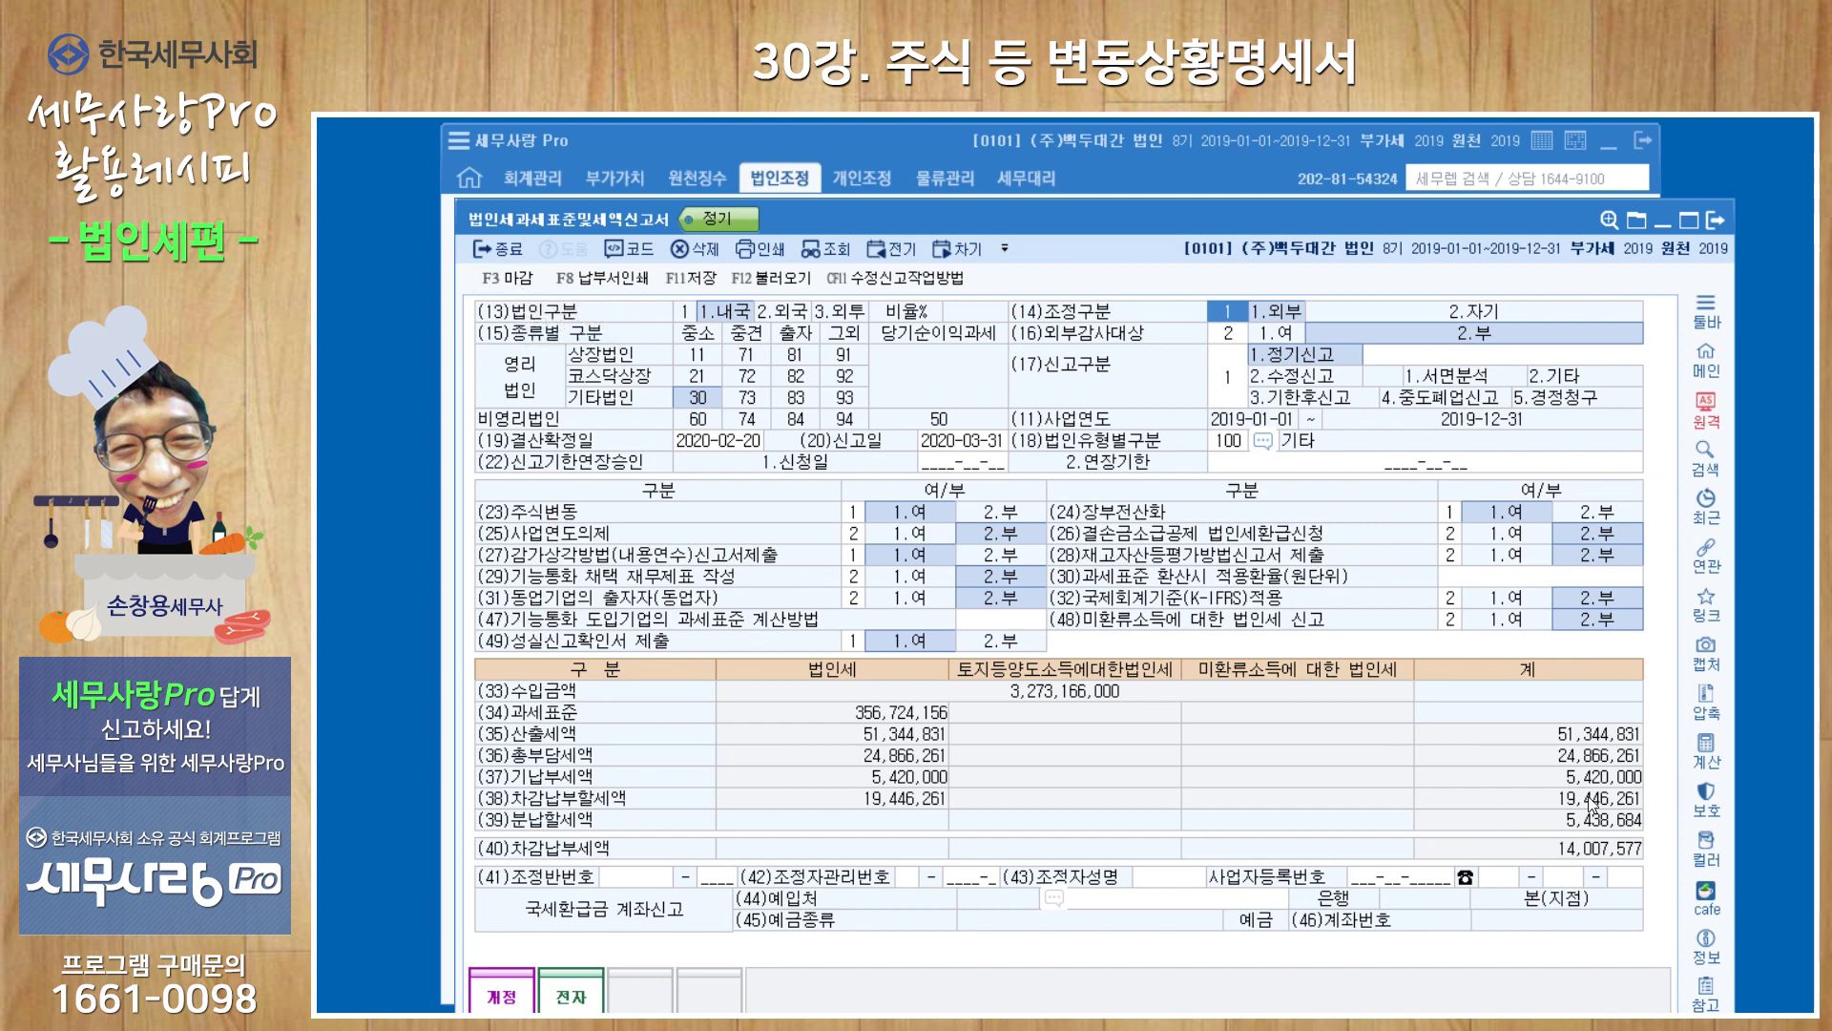
click(603, 283)
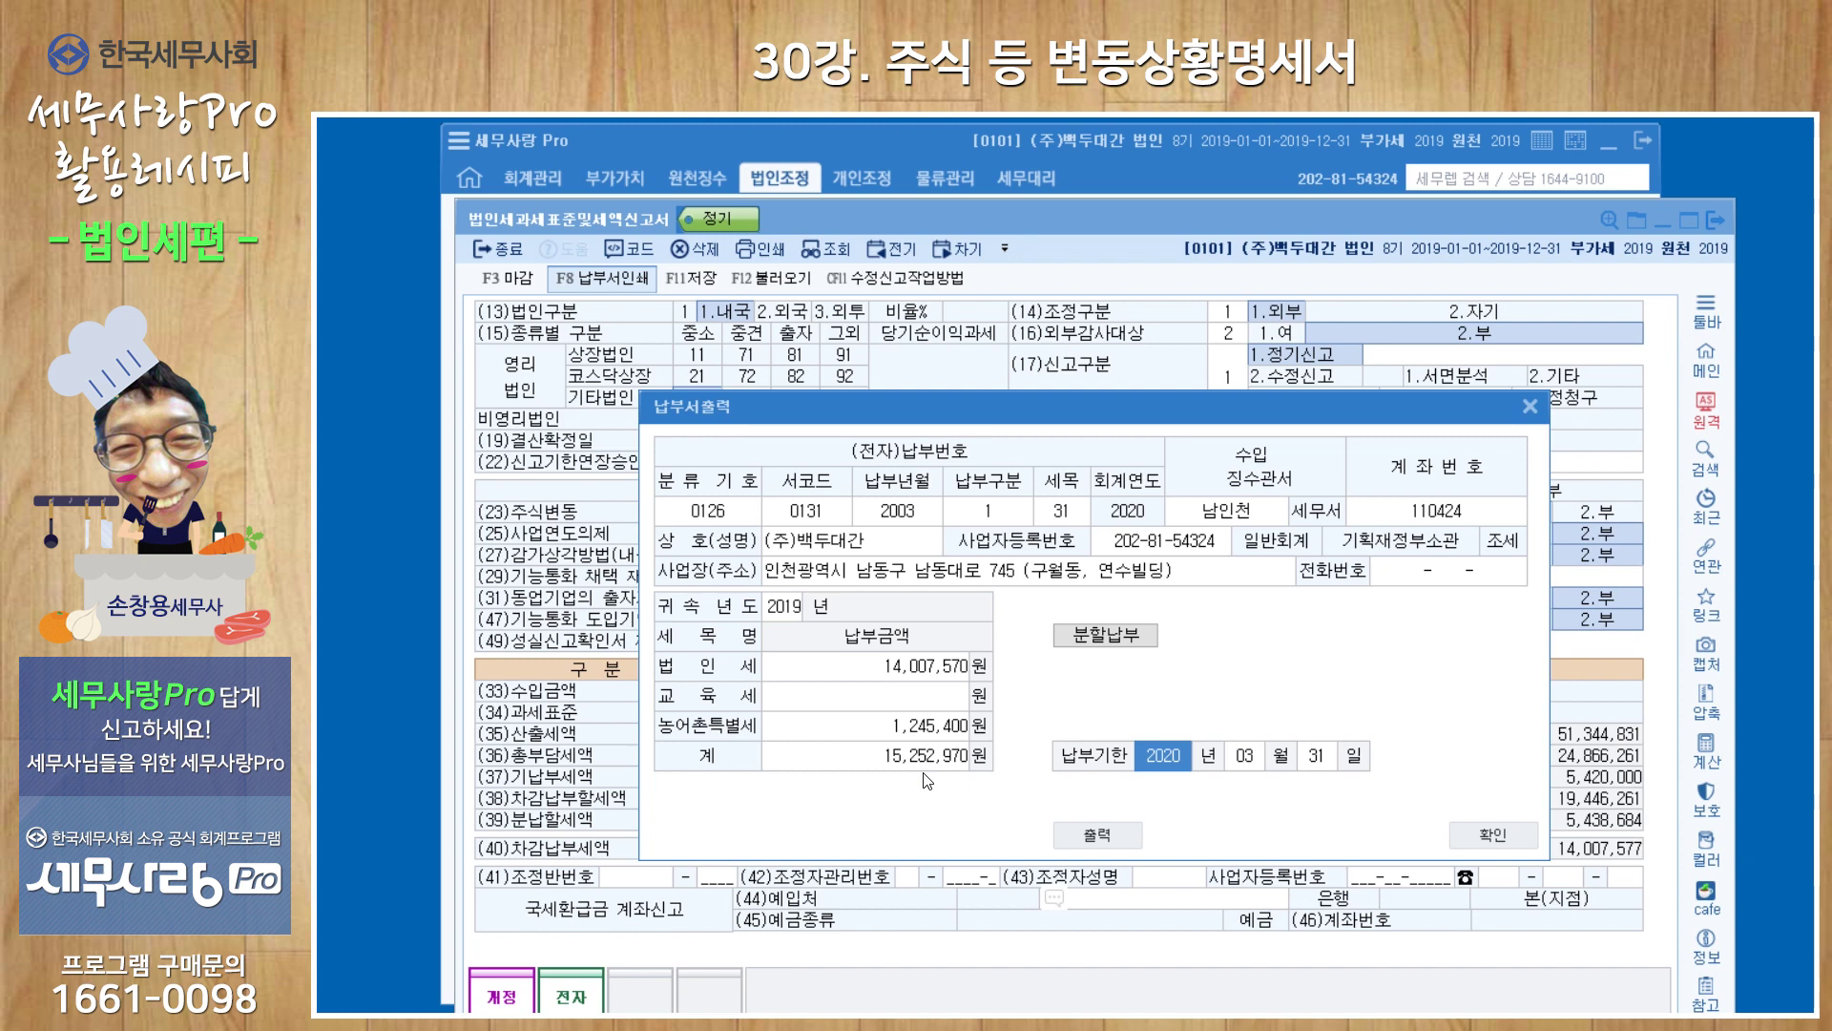
click(1528, 407)
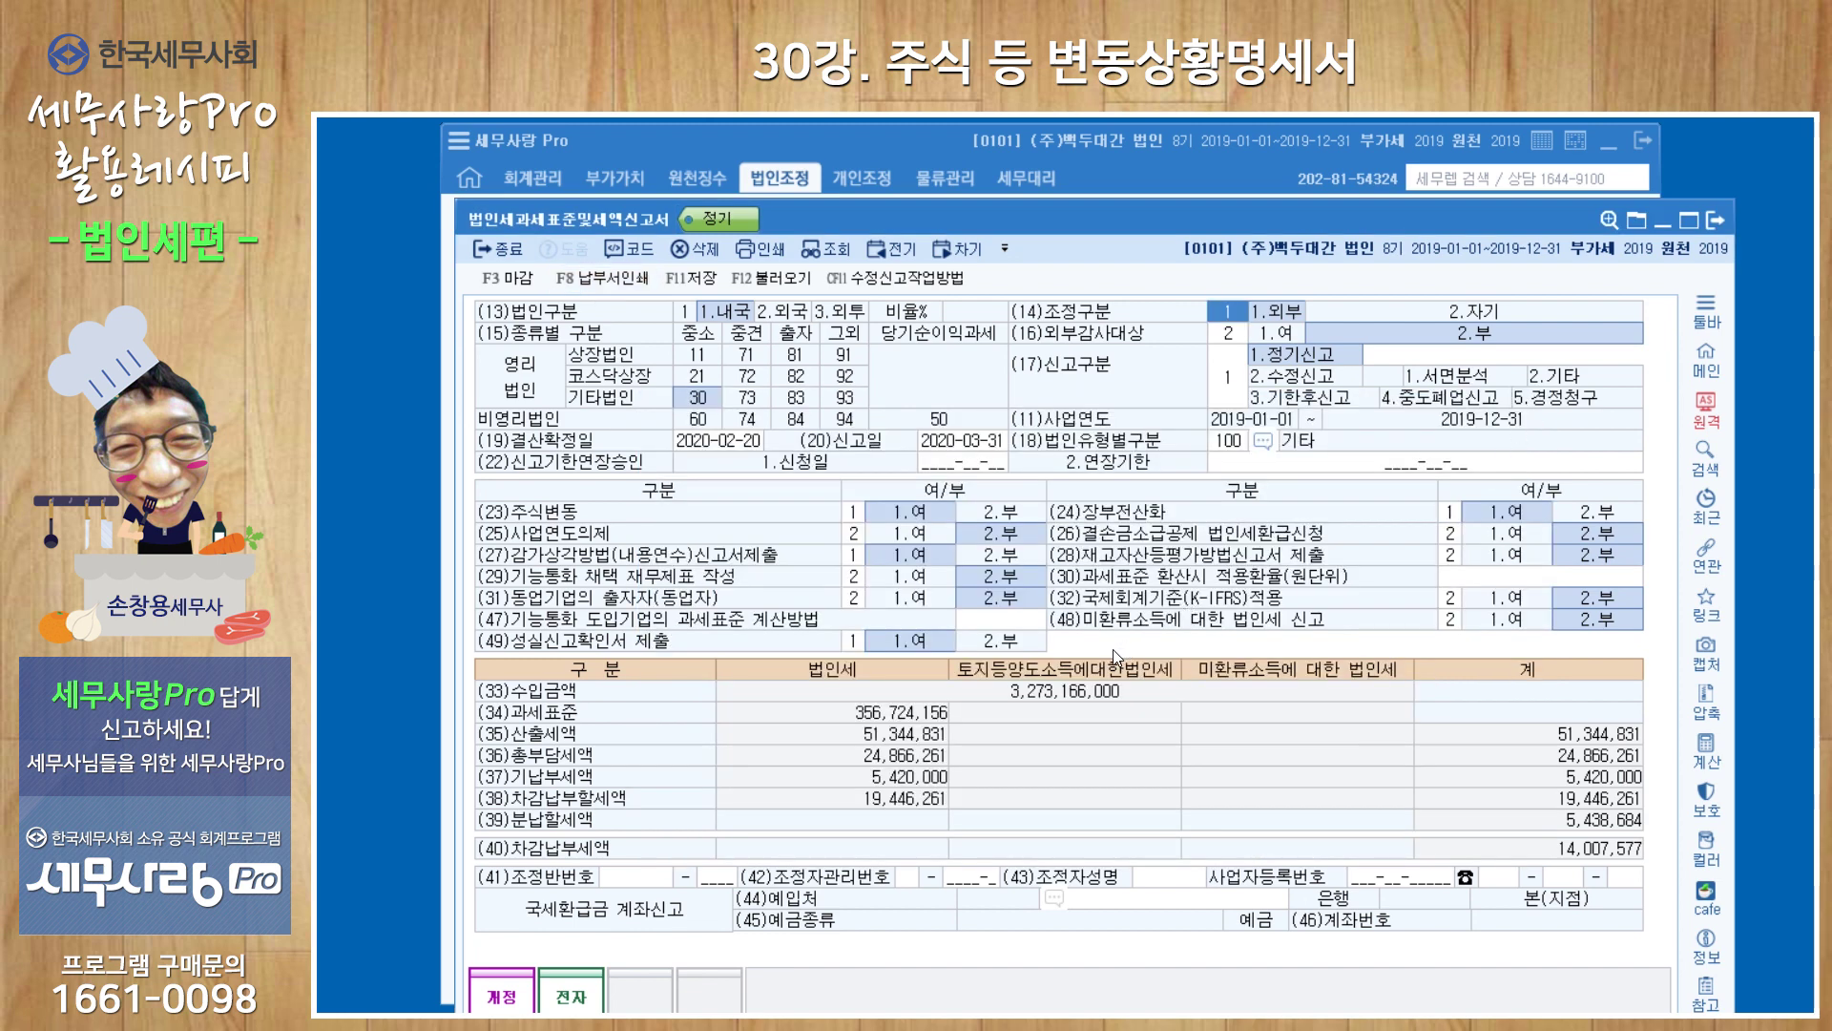